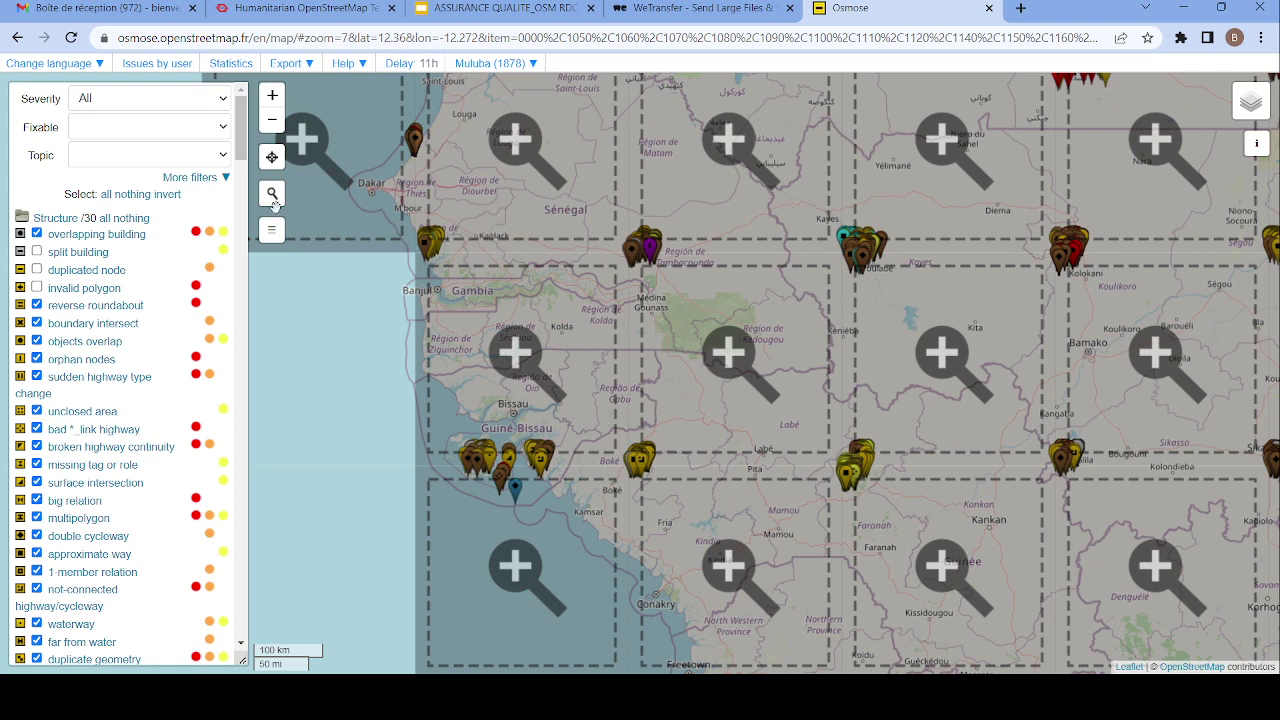
- Switch the interface language from English to Français (fr)
mouse_move(30, 66)
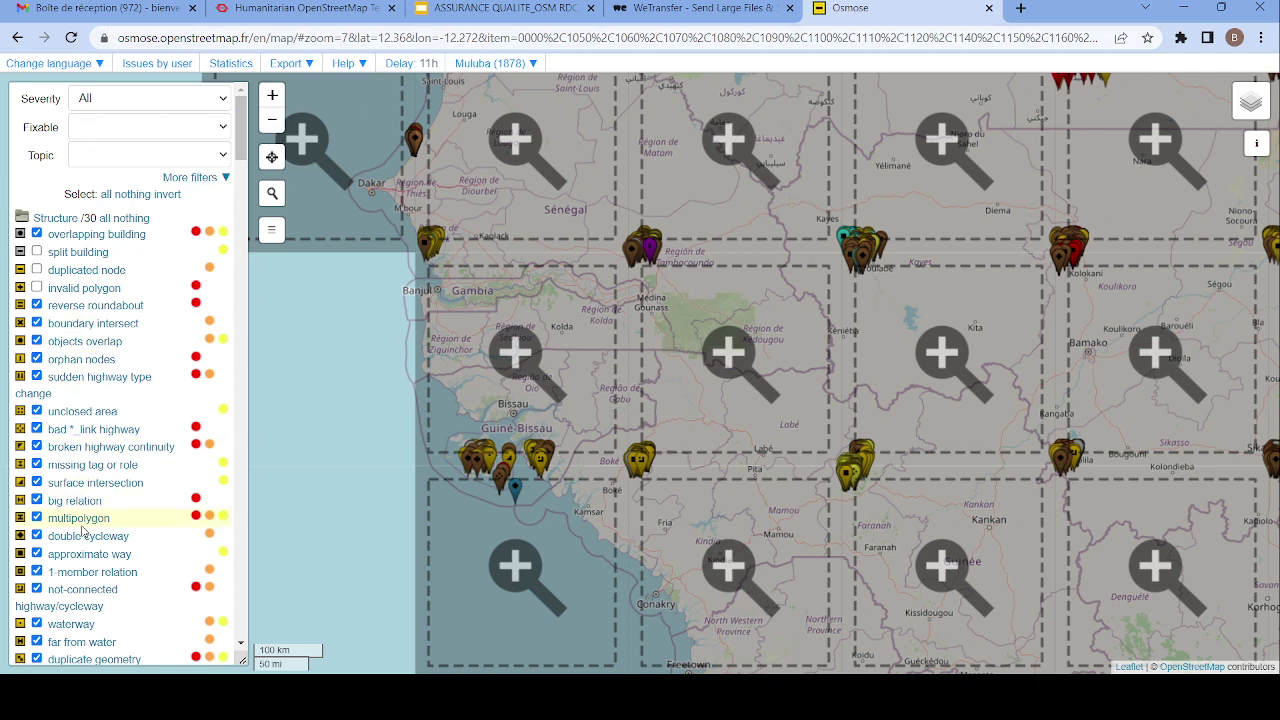
scroll(90, 530, "down", 4)
scroll(90, 530, "up", 4)
left_click(99, 63)
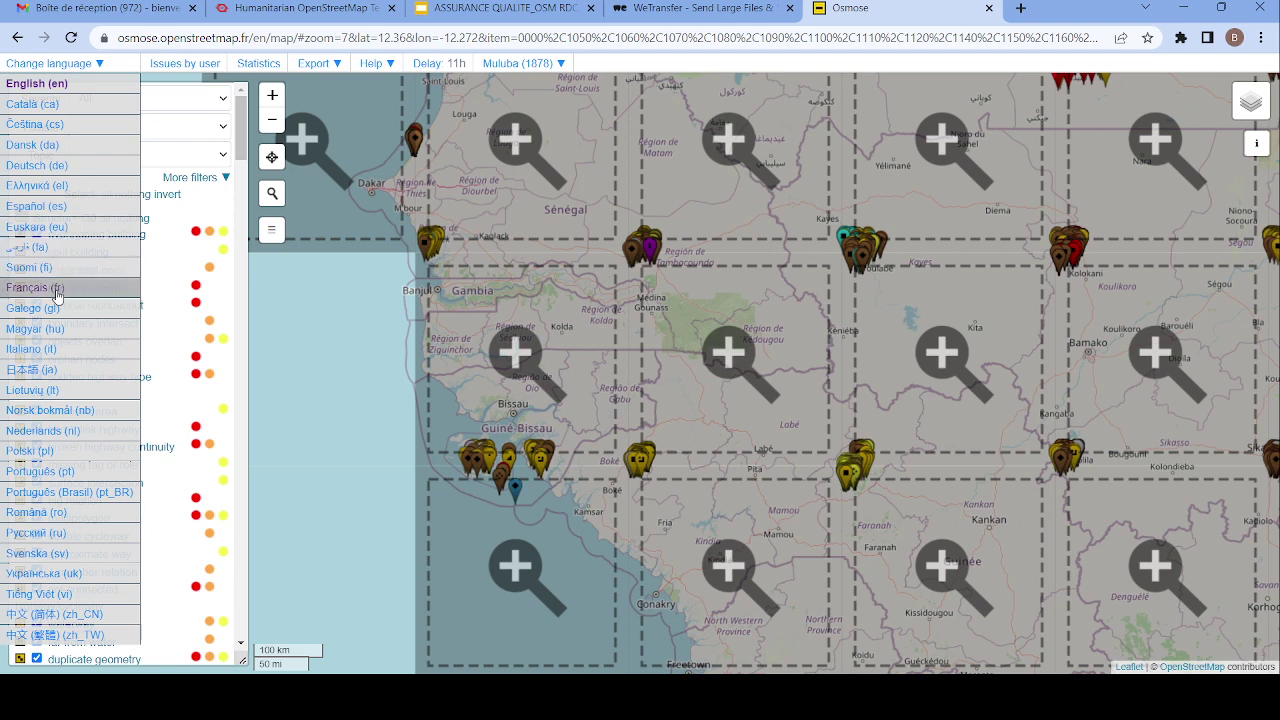
left_click(35, 287)
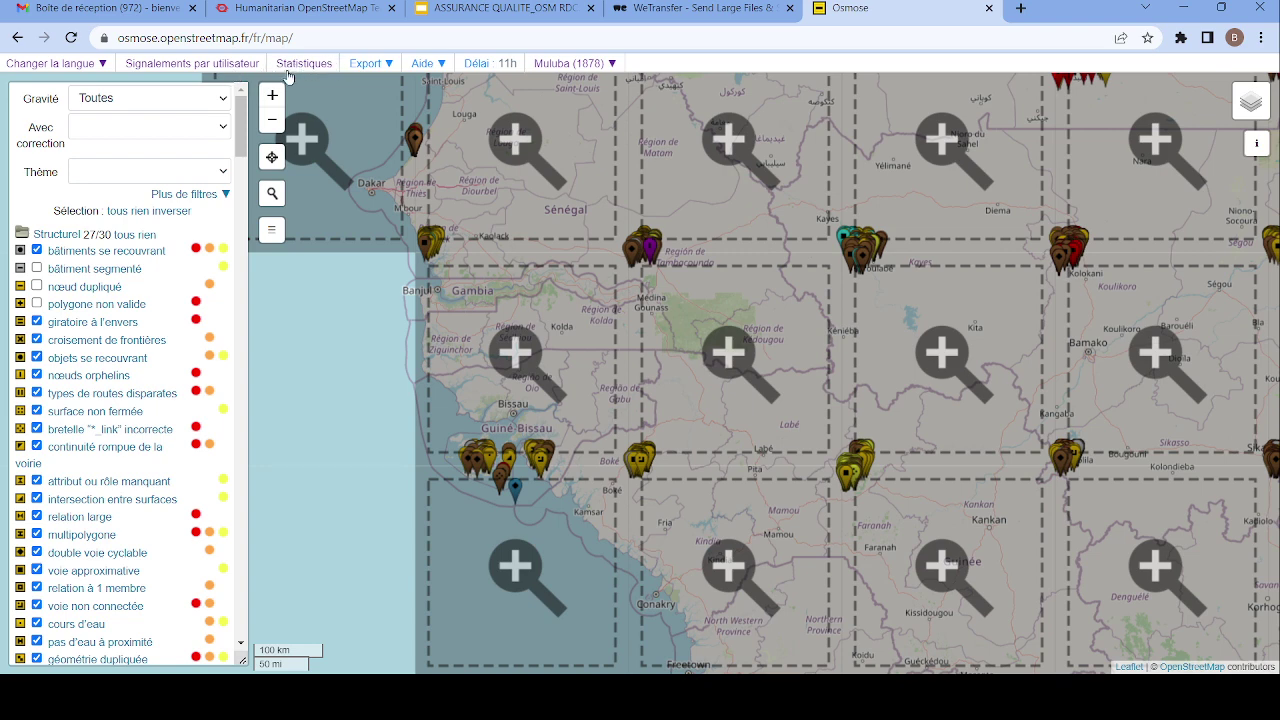
left_click(390, 66)
left_click_drag(710, 182, 597, 187)
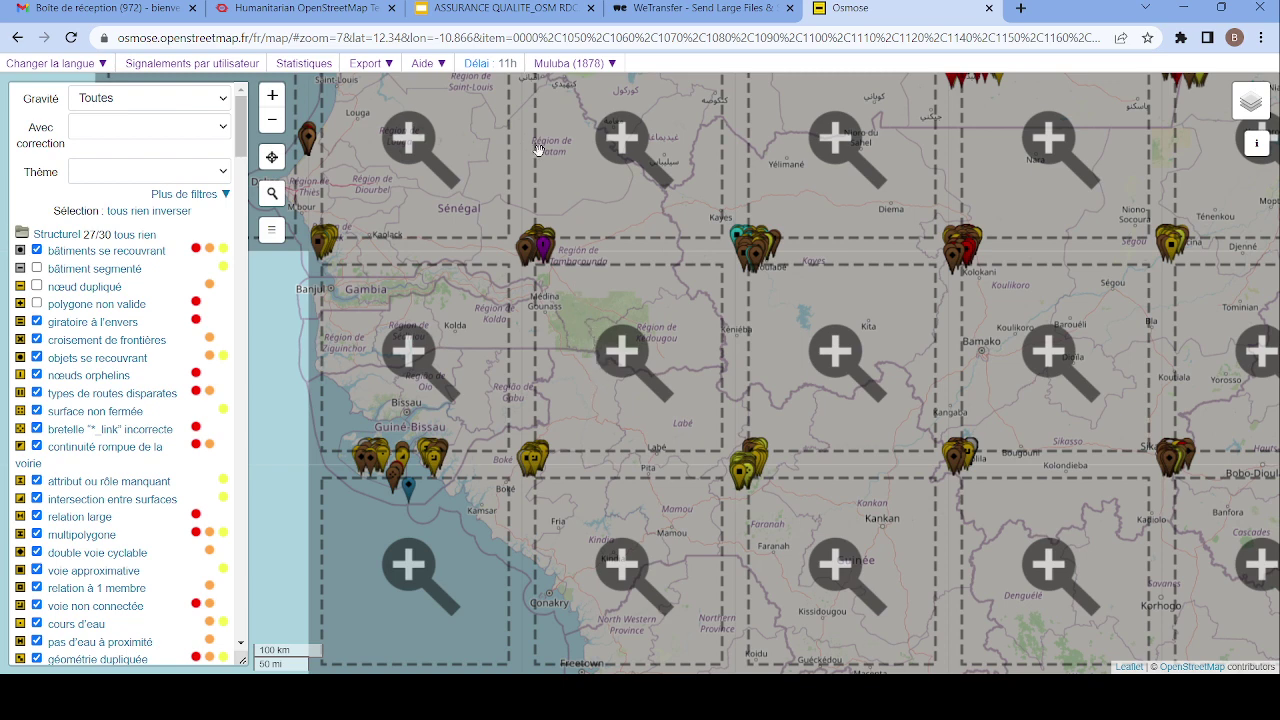
- Preview the HOT, Bing and MapBox Satellite base maps in turn, and return to the carto base map
mouse_move(545, 66)
mouse_move(1259, 103)
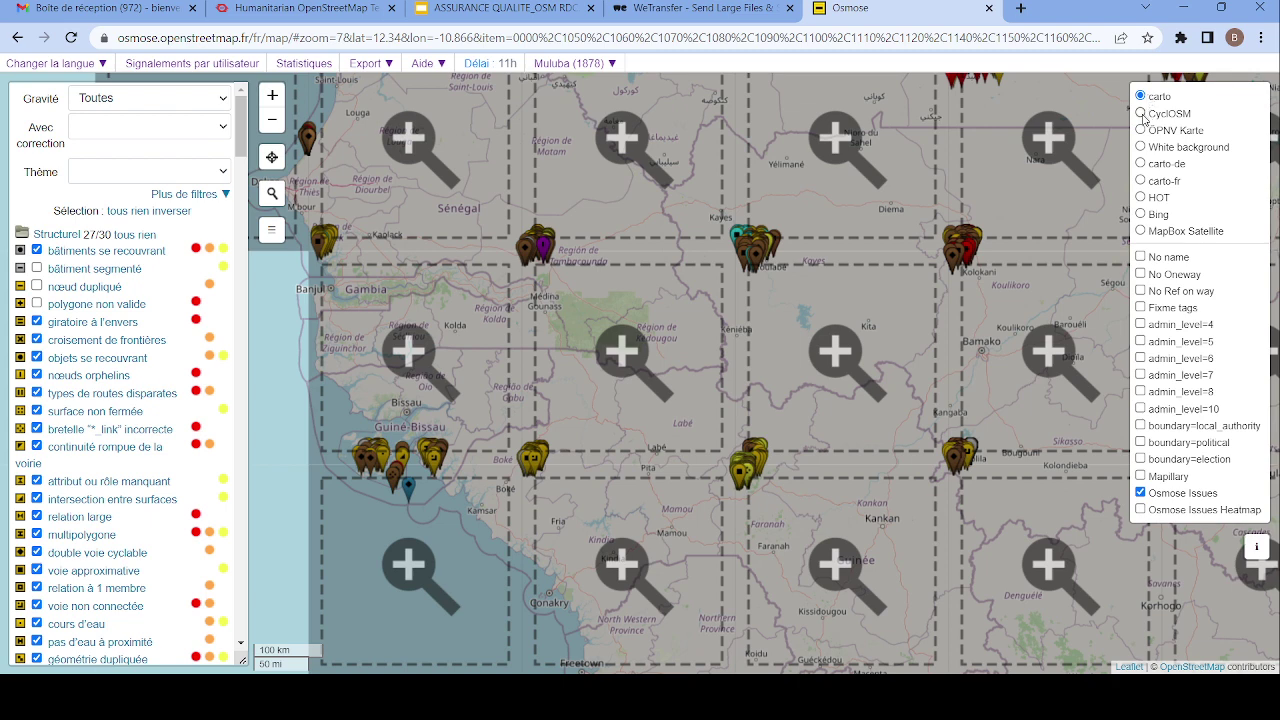
left_click(1141, 197)
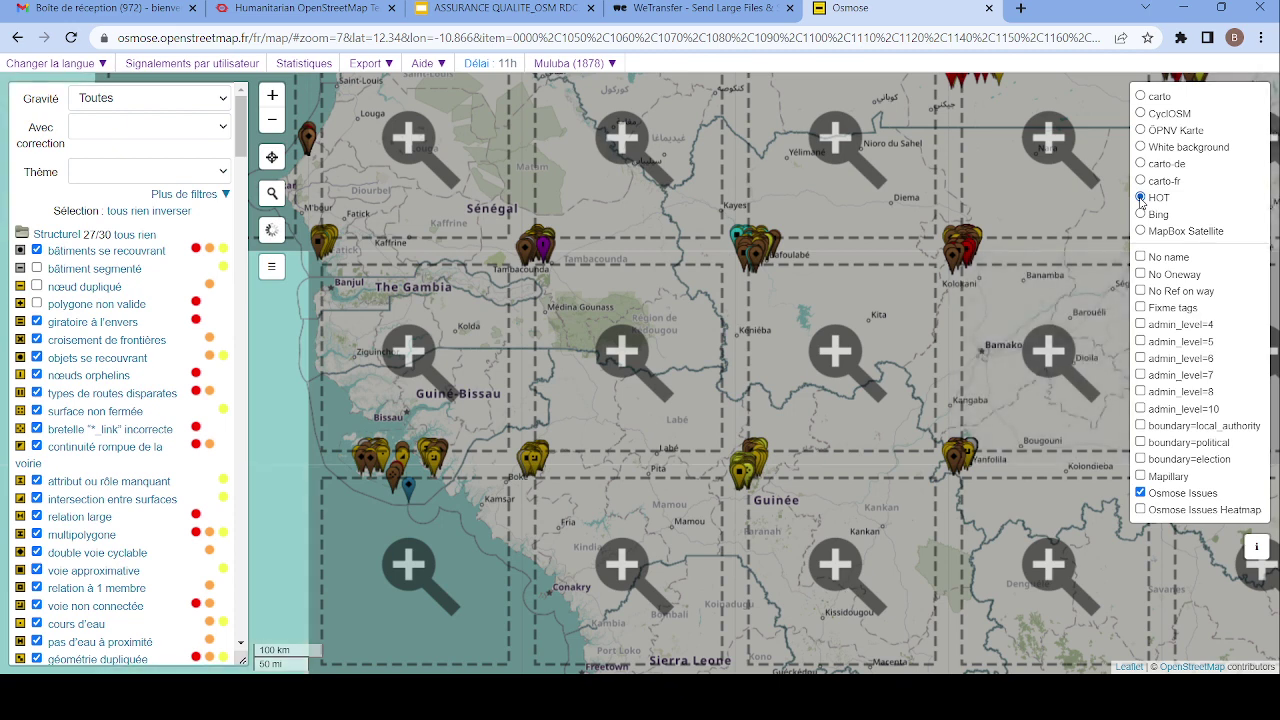
left_click(1141, 199)
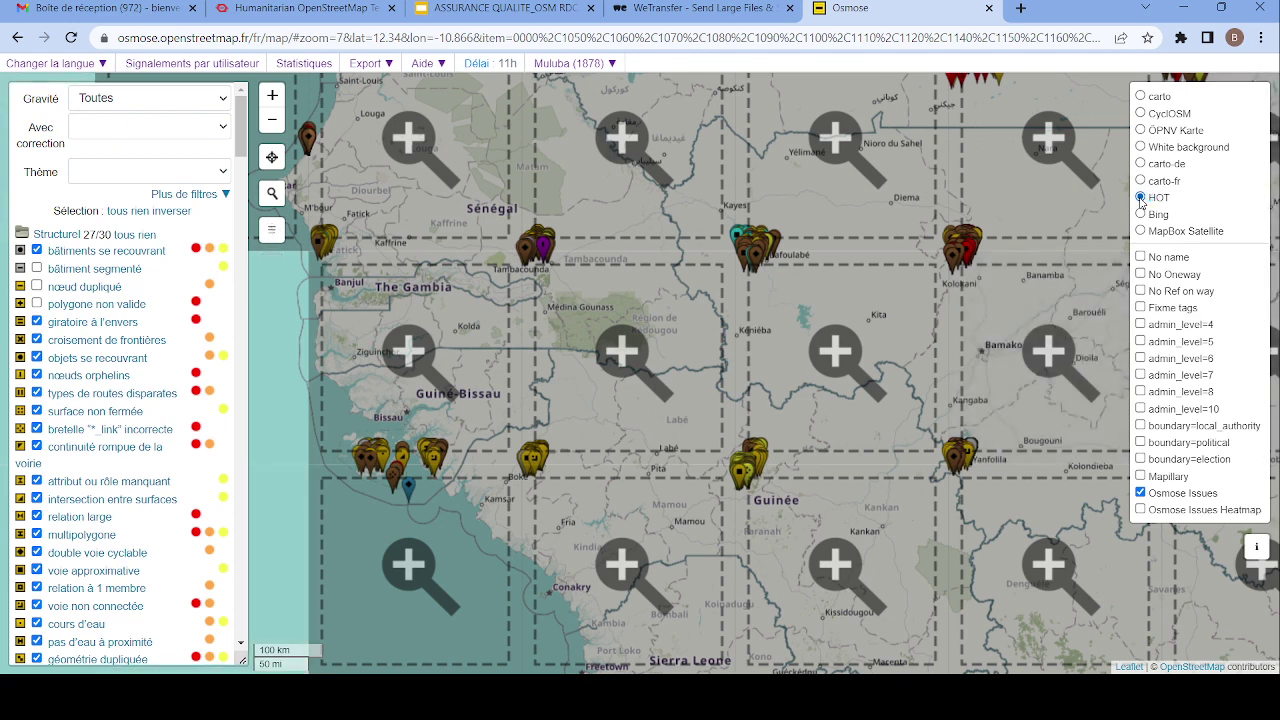
left_click(1141, 214)
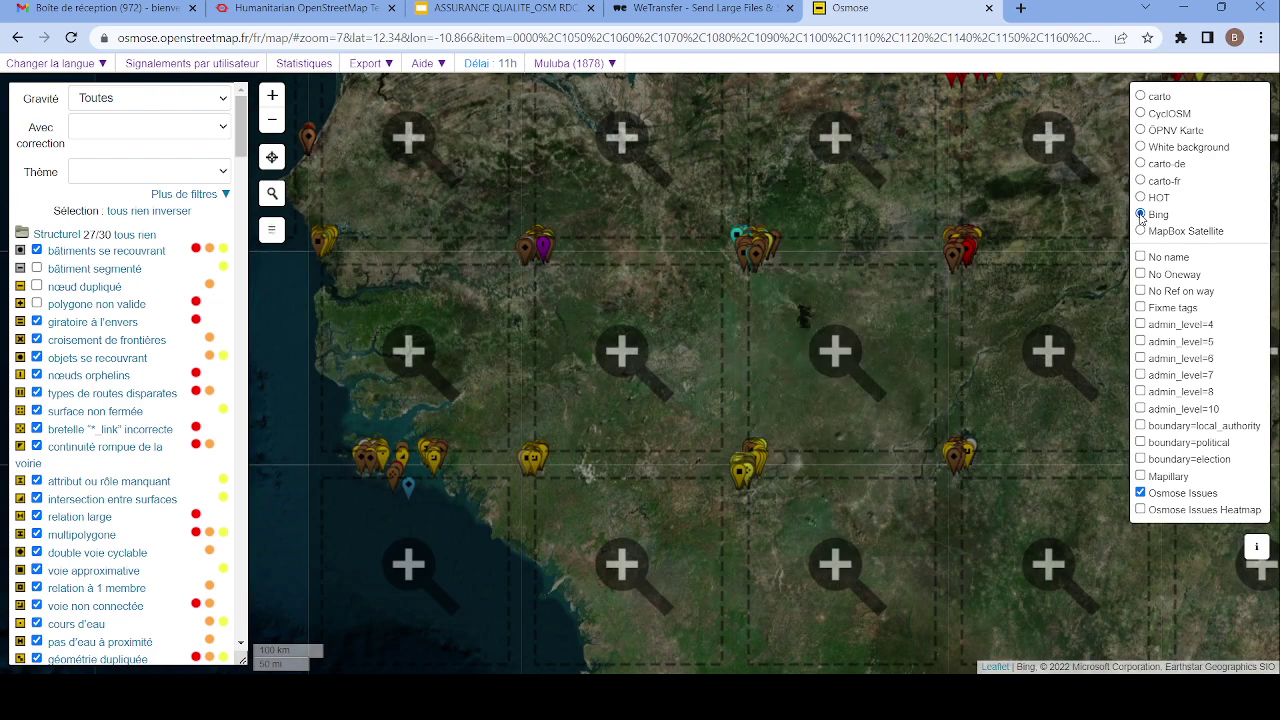
left_click(1141, 231)
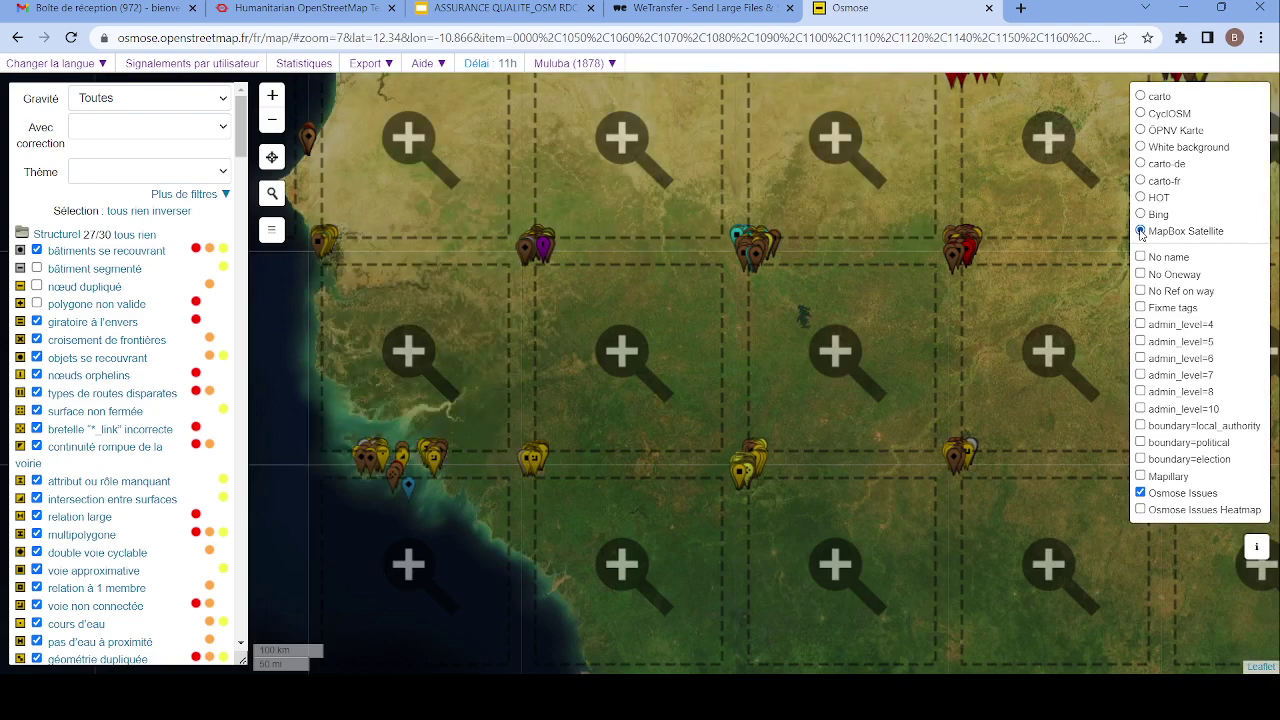
left_click(1141, 96)
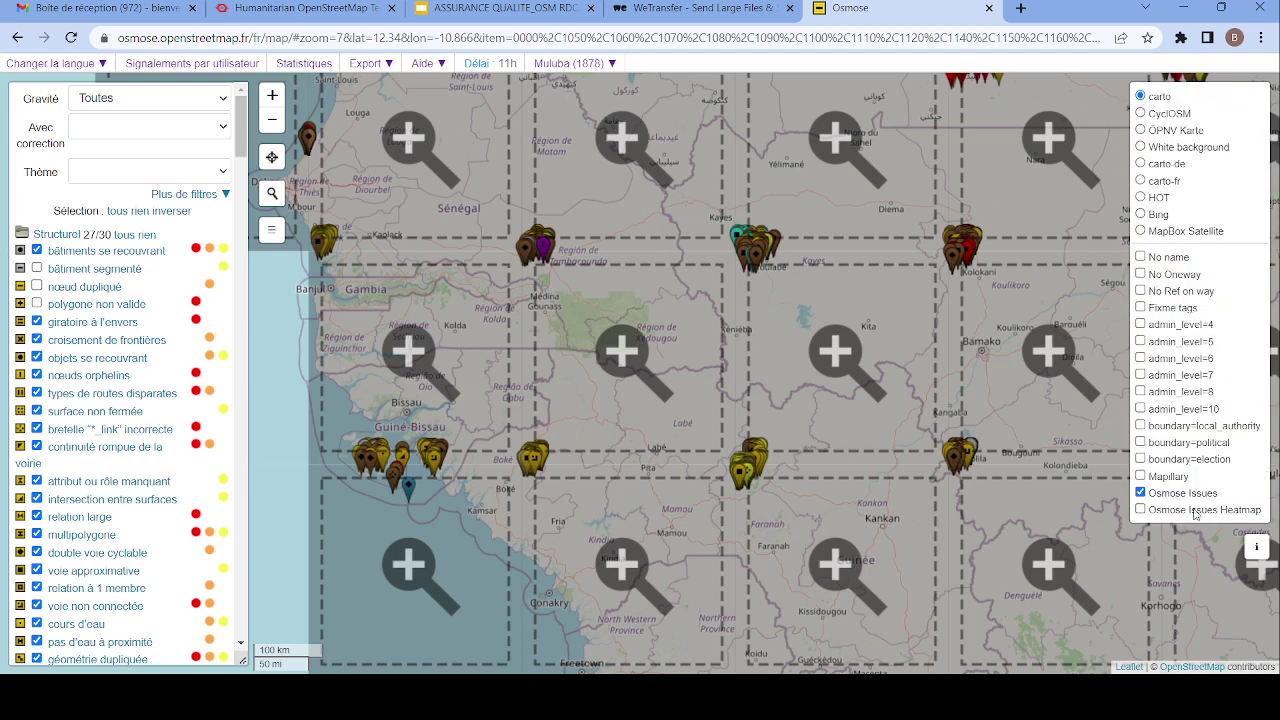
- Preview the Osmose Issues Heatmap overlay in place of Osmose Issues around coastal Guinea, and restore the issue markers
left_click(1141, 493)
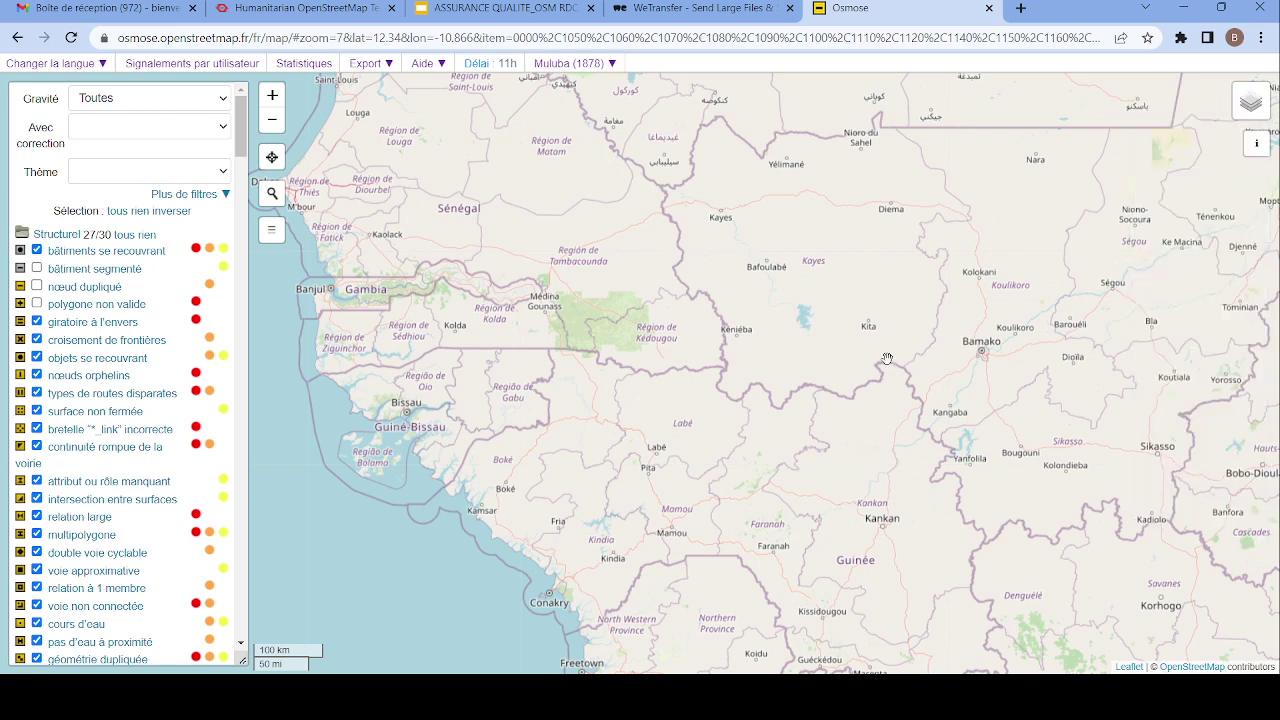
scroll(887, 359, "up", 1)
scroll(887, 359, "down", 1)
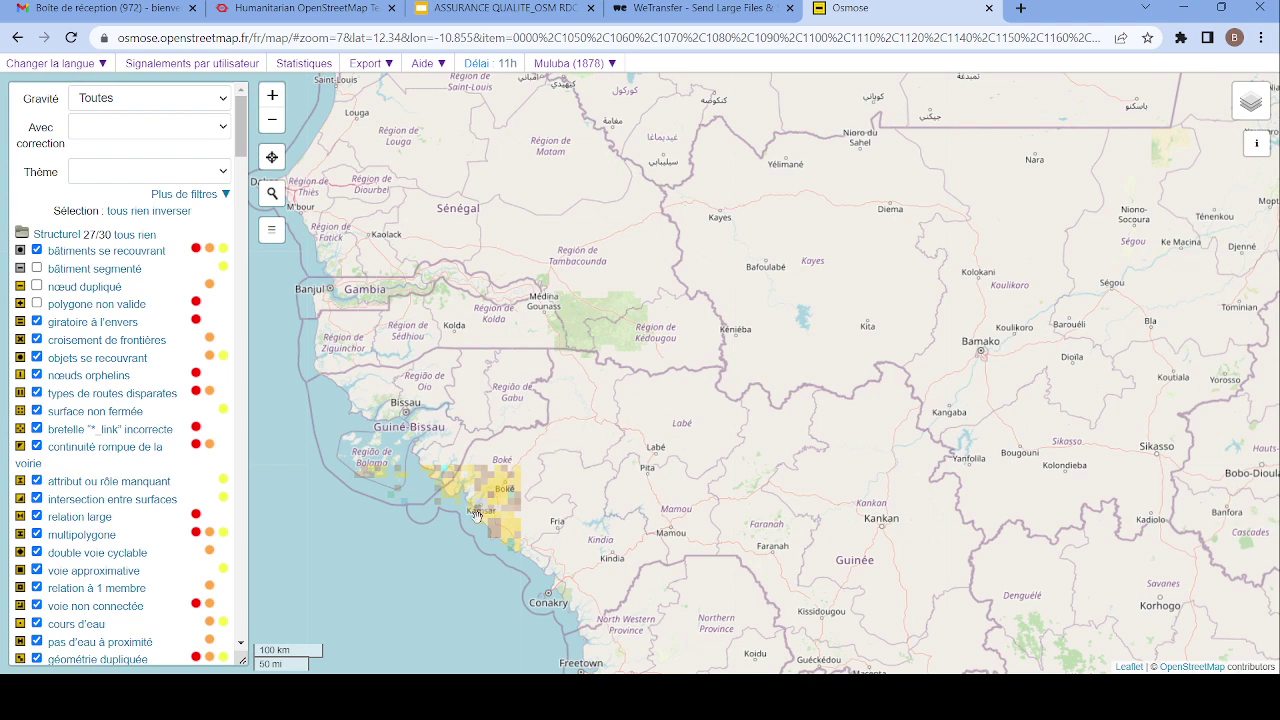
scroll(481, 514, "up", 1)
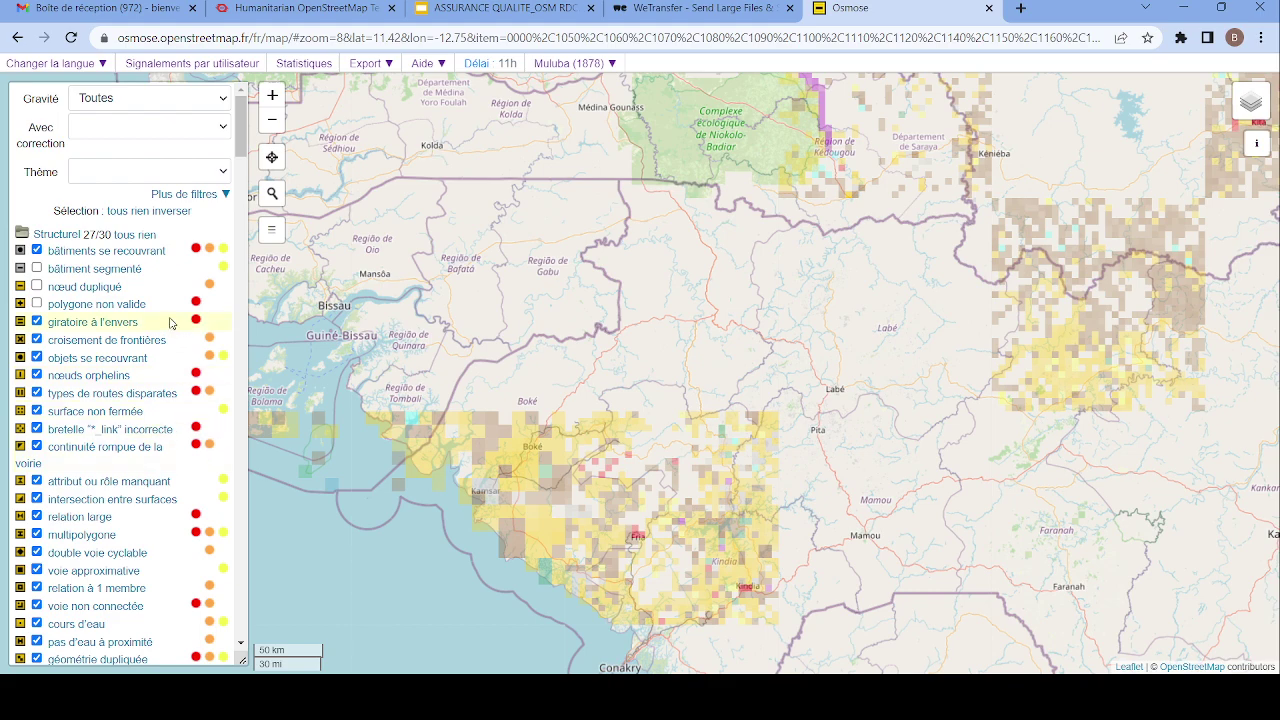
scroll(183, 372, "down", 5)
scroll(183, 372, "up", 5)
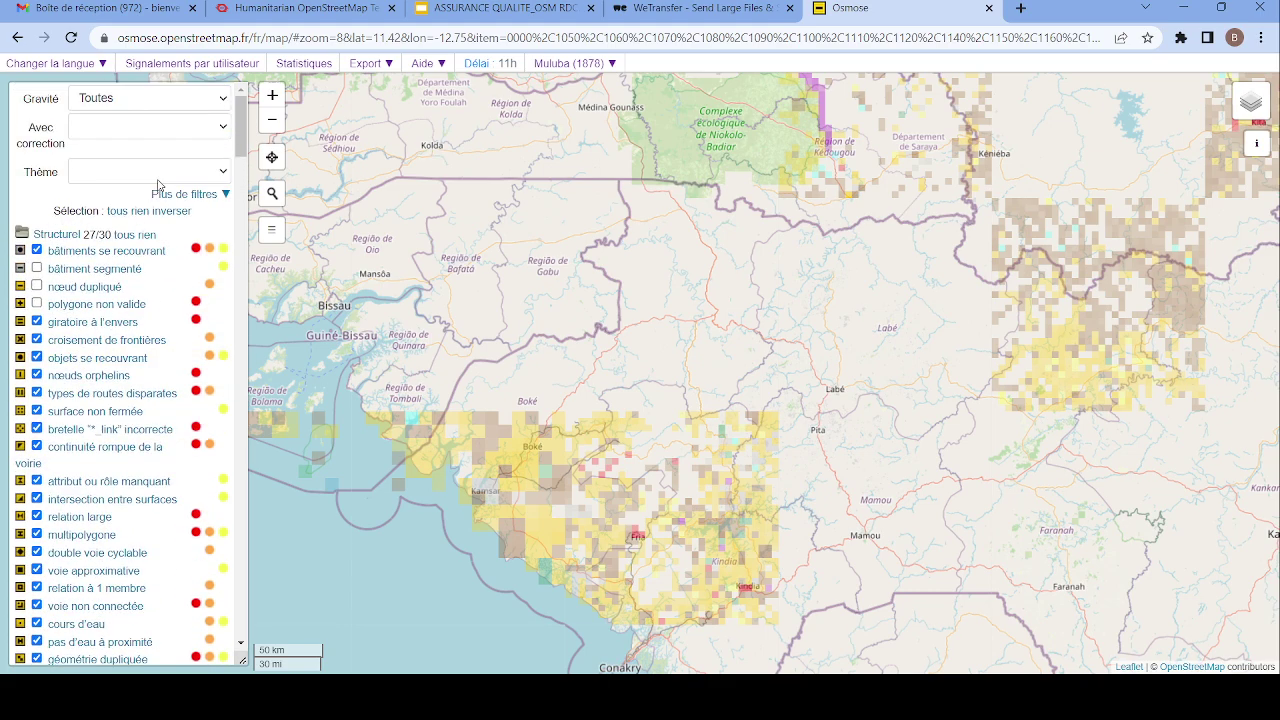
mouse_move(1250, 102)
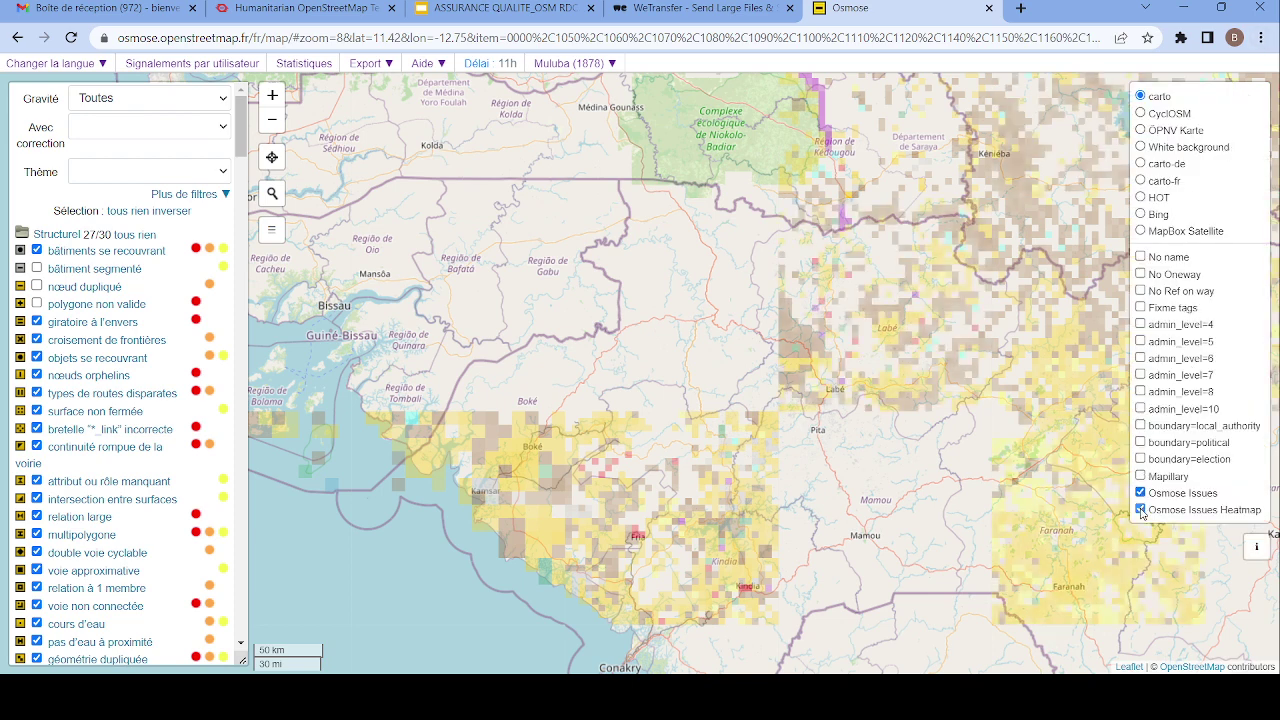
left_click(1141, 510)
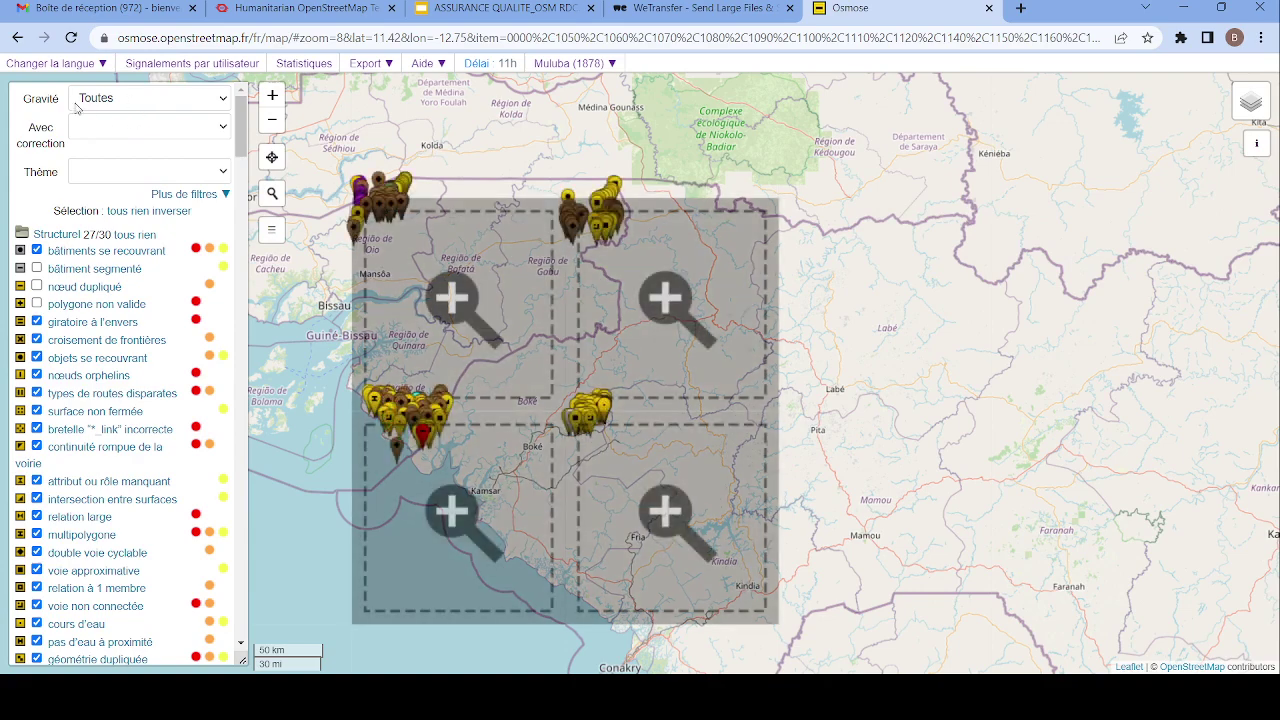
- Restrict the severity filter to "Normal et haute", and set it back to "Toutes"
left_click(223, 100)
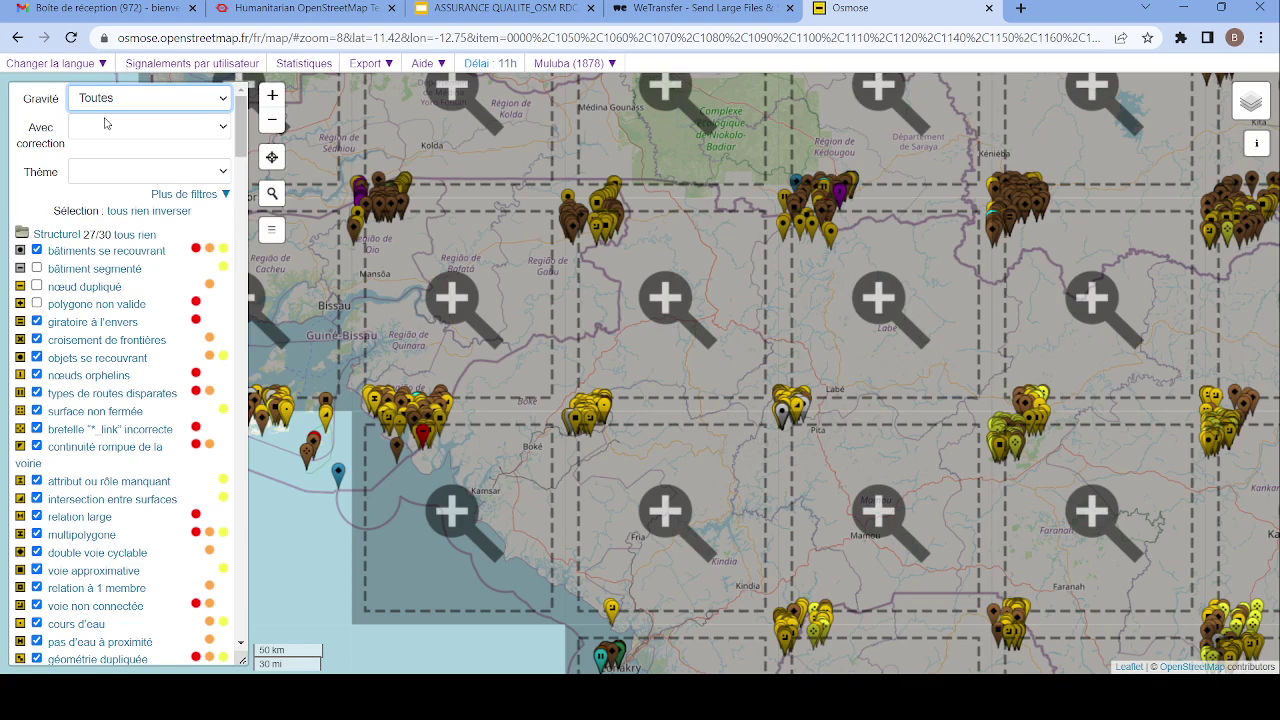
key("Up")
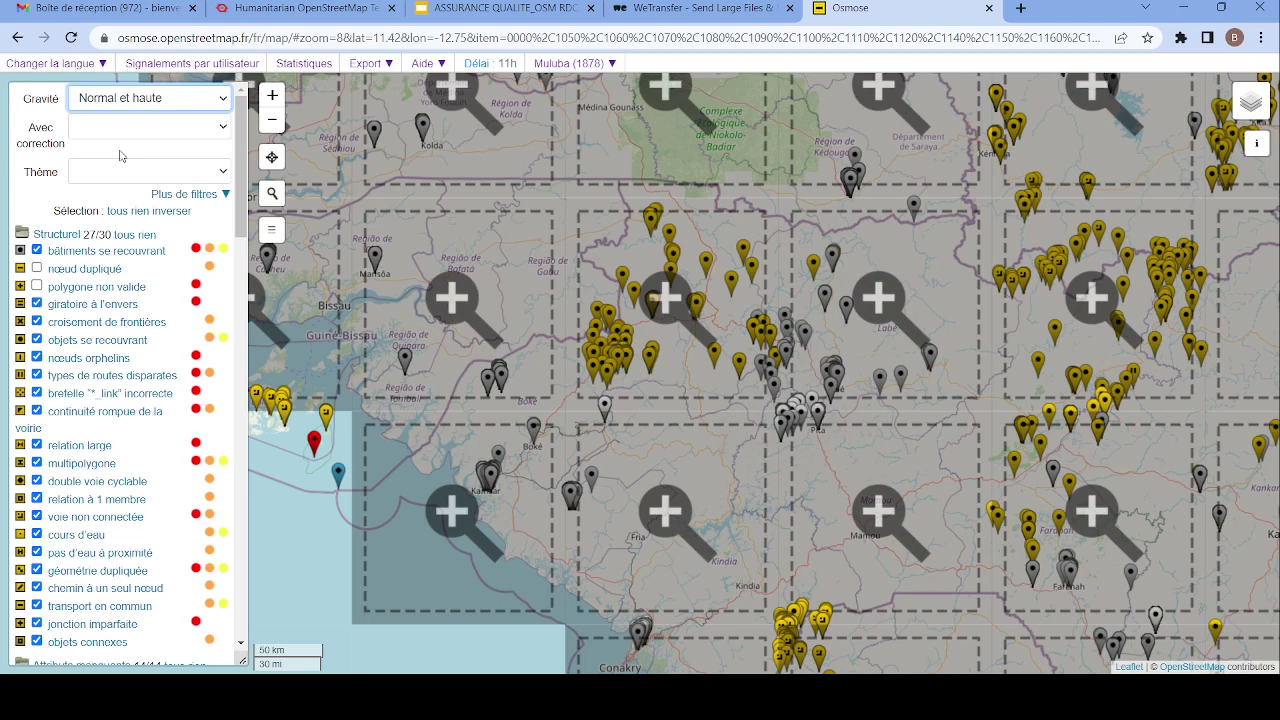
key("Down")
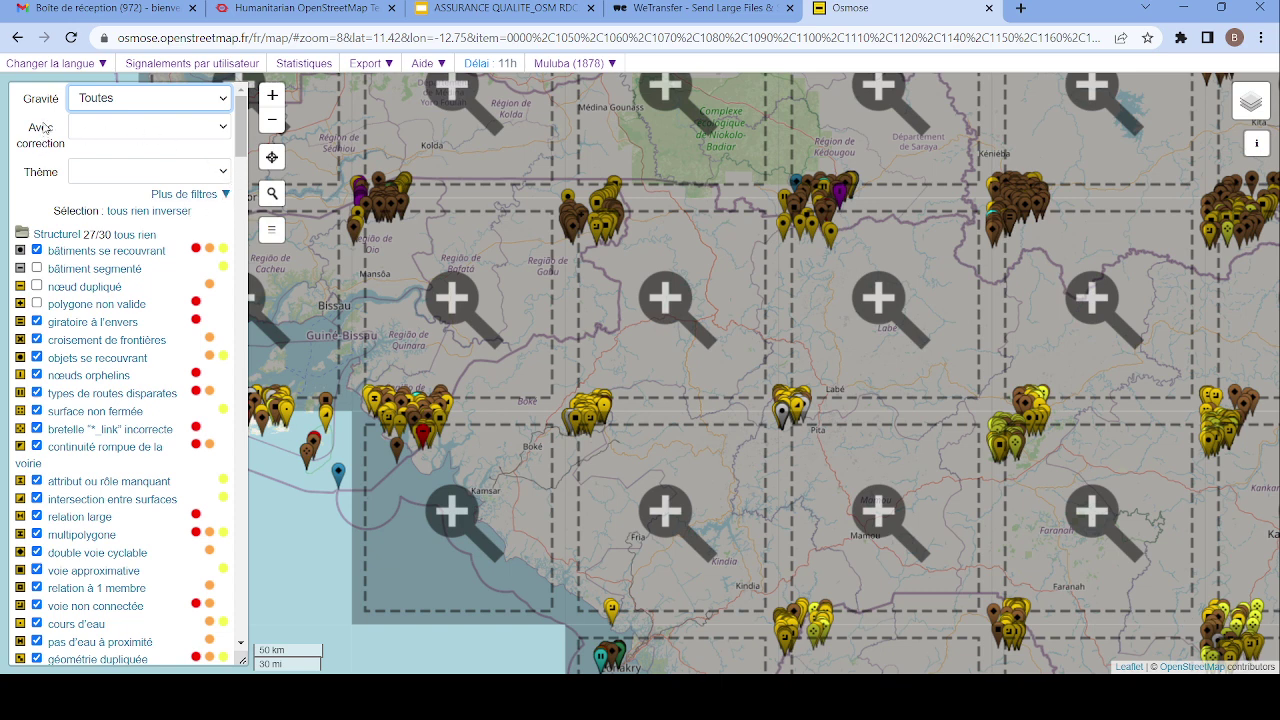
- Look at the correction filter's choices, filter the issues by the "amenity" theme, and clear the theme
left_click(225, 131)
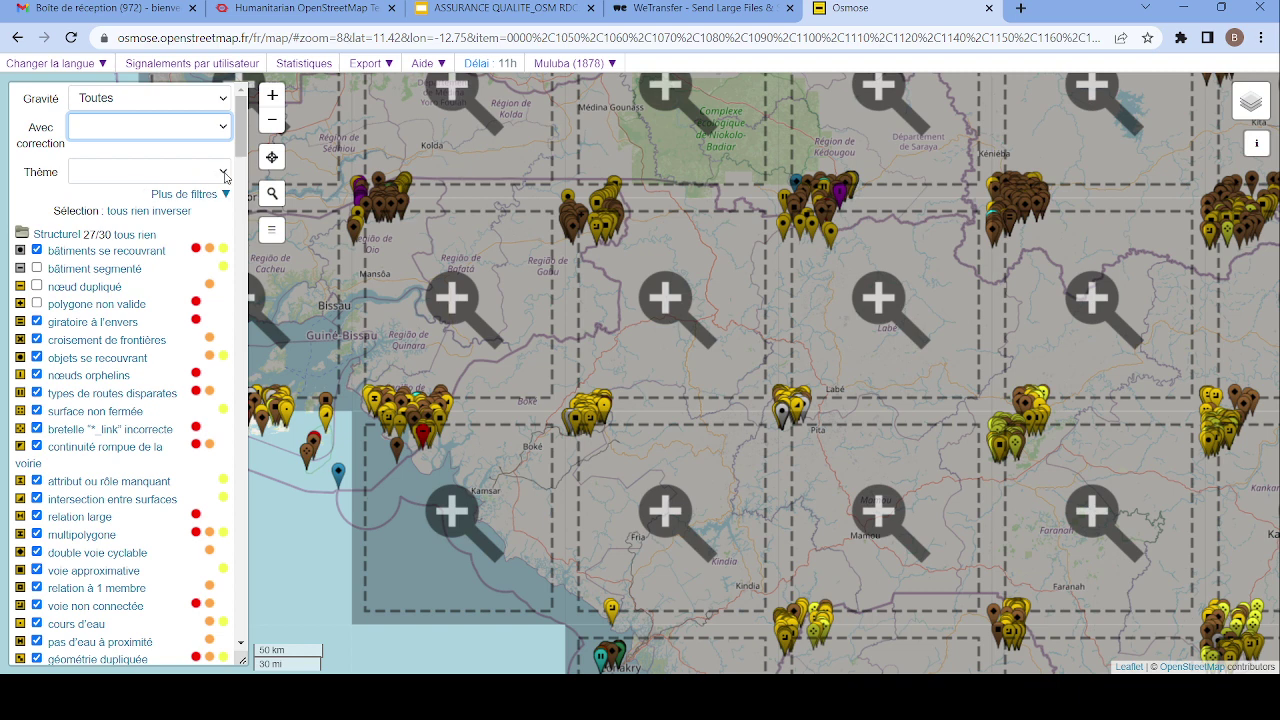
left_click(225, 176)
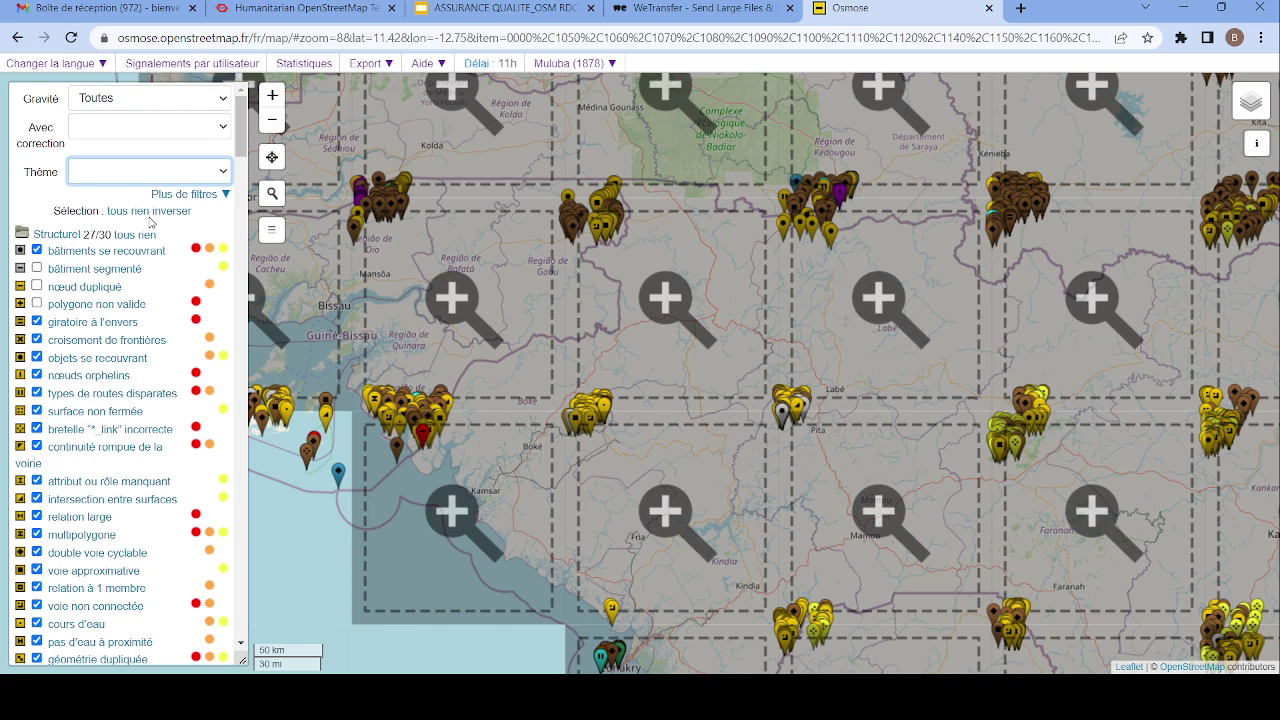
key("a")
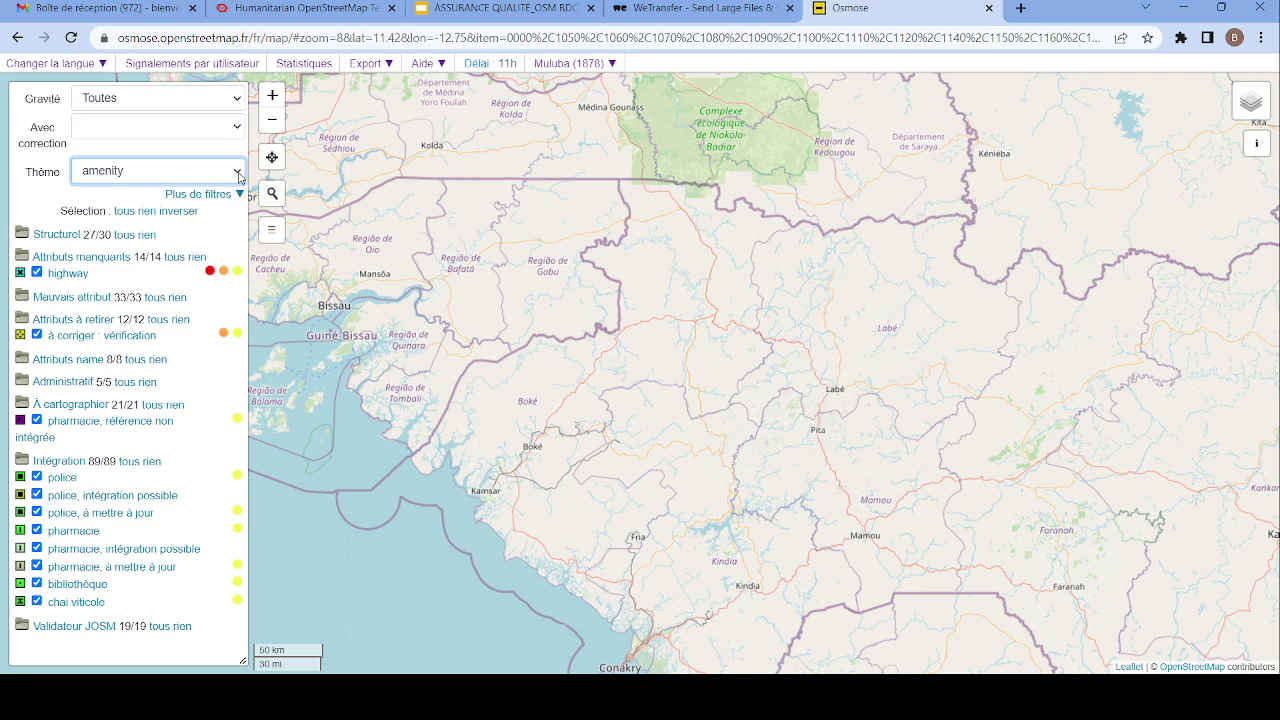
left_click(187, 199)
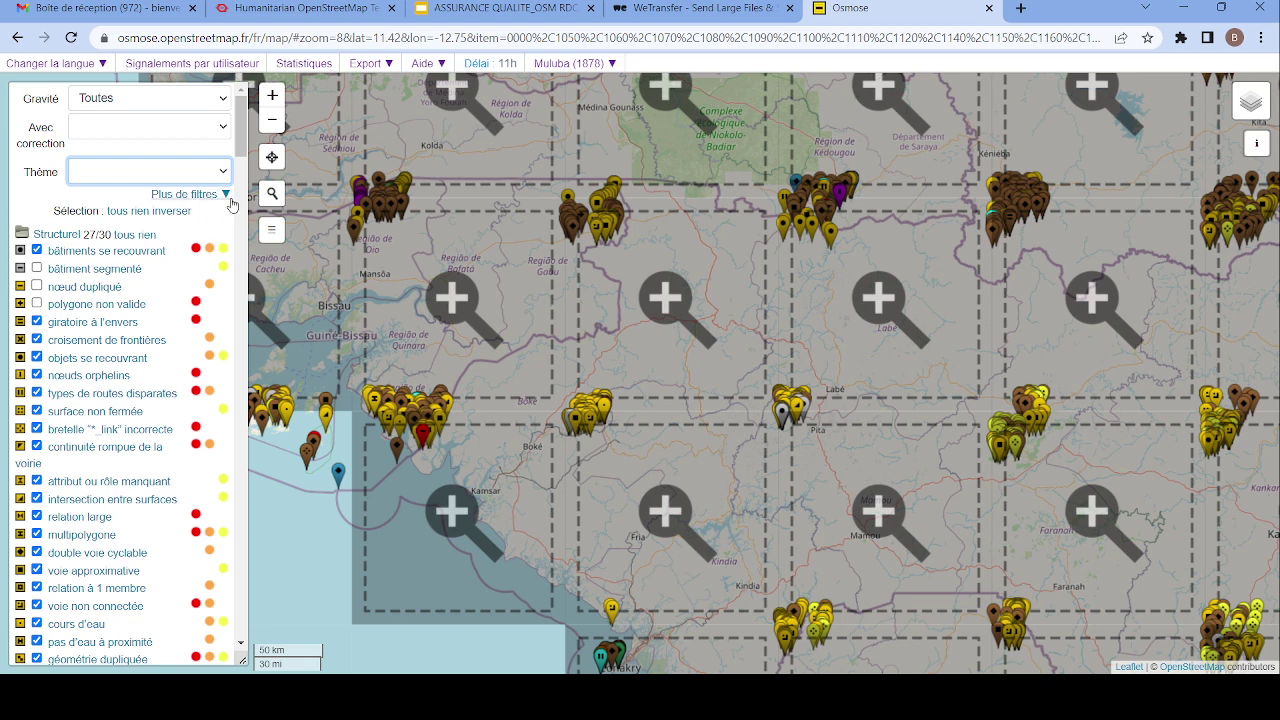
- Reveal the additional filters and set the country filter to niger
left_click(226, 195)
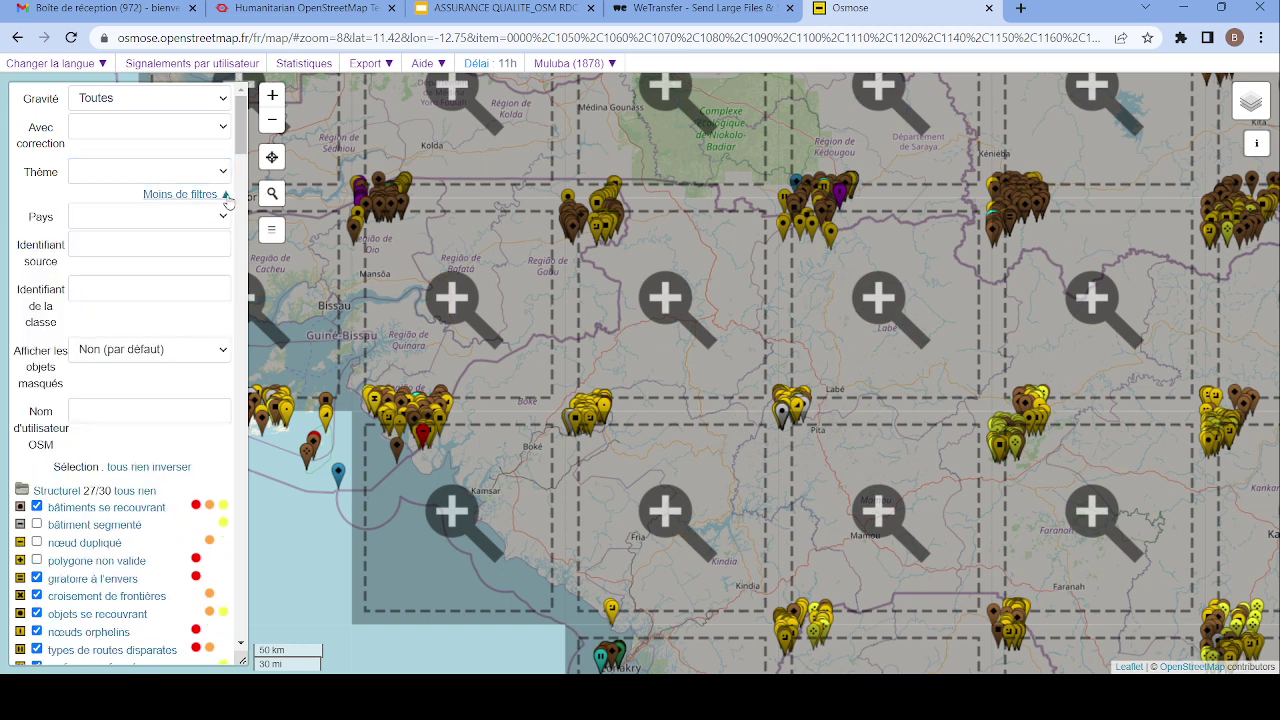
left_click(222, 219)
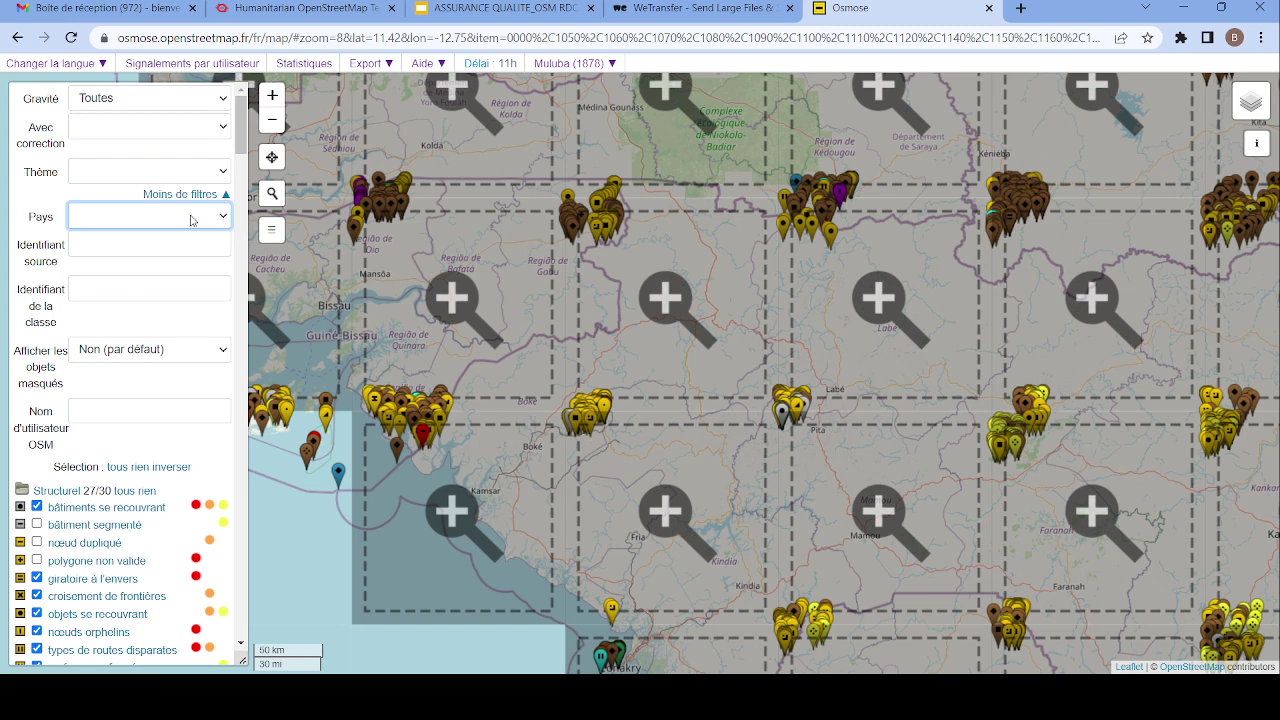
type("niger")
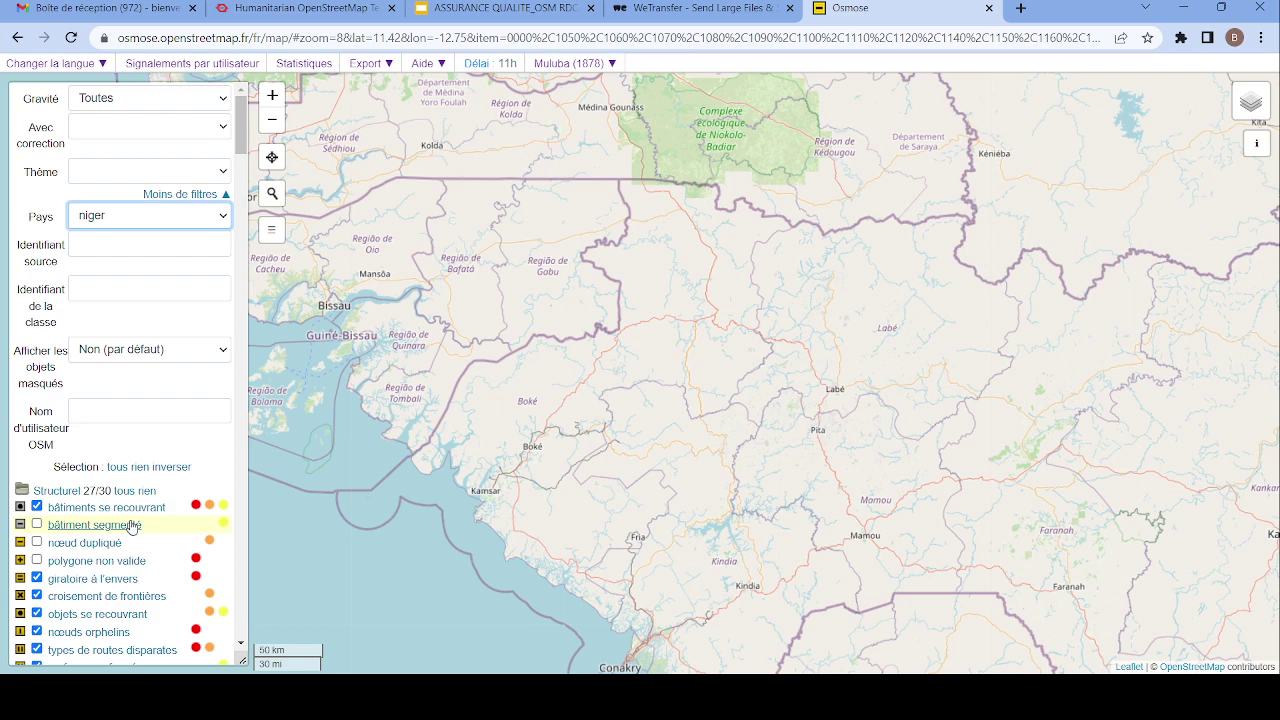
- Bring Niger into view on the map and examine how its reported issues are distributed across the country
left_click_drag(891, 293, 423, 330)
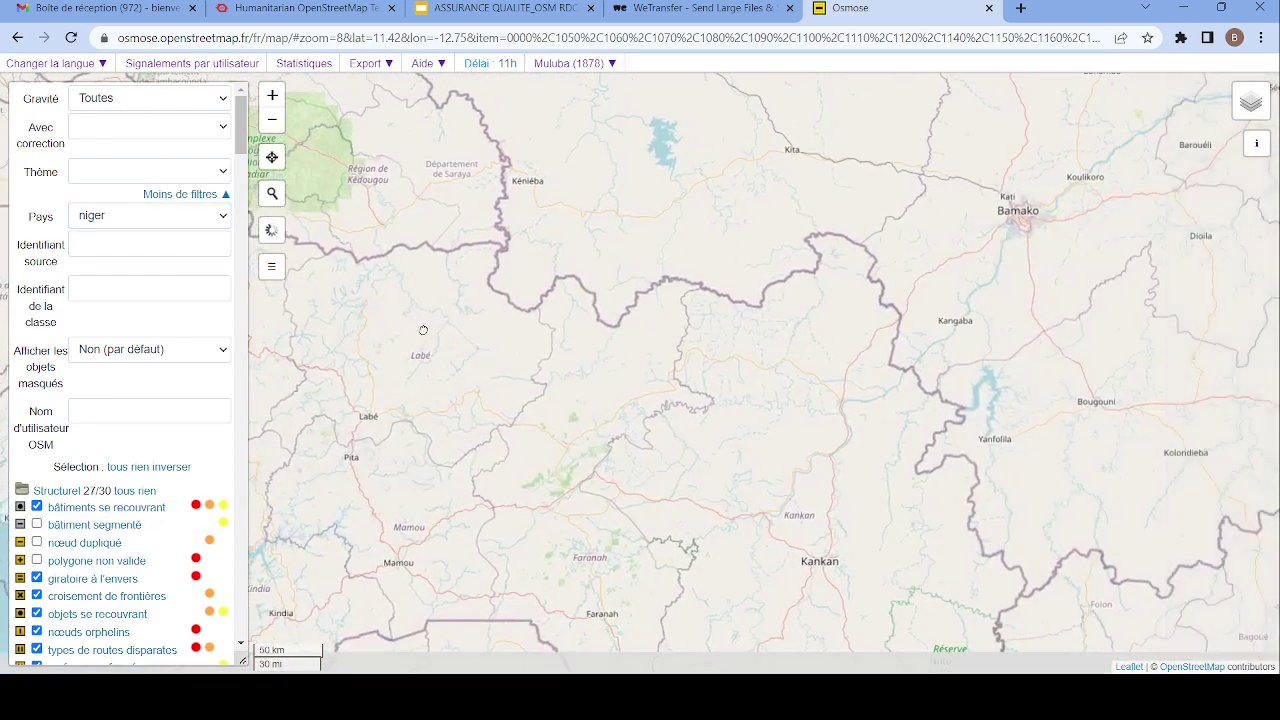
left_click_drag(880, 383, 817, 443)
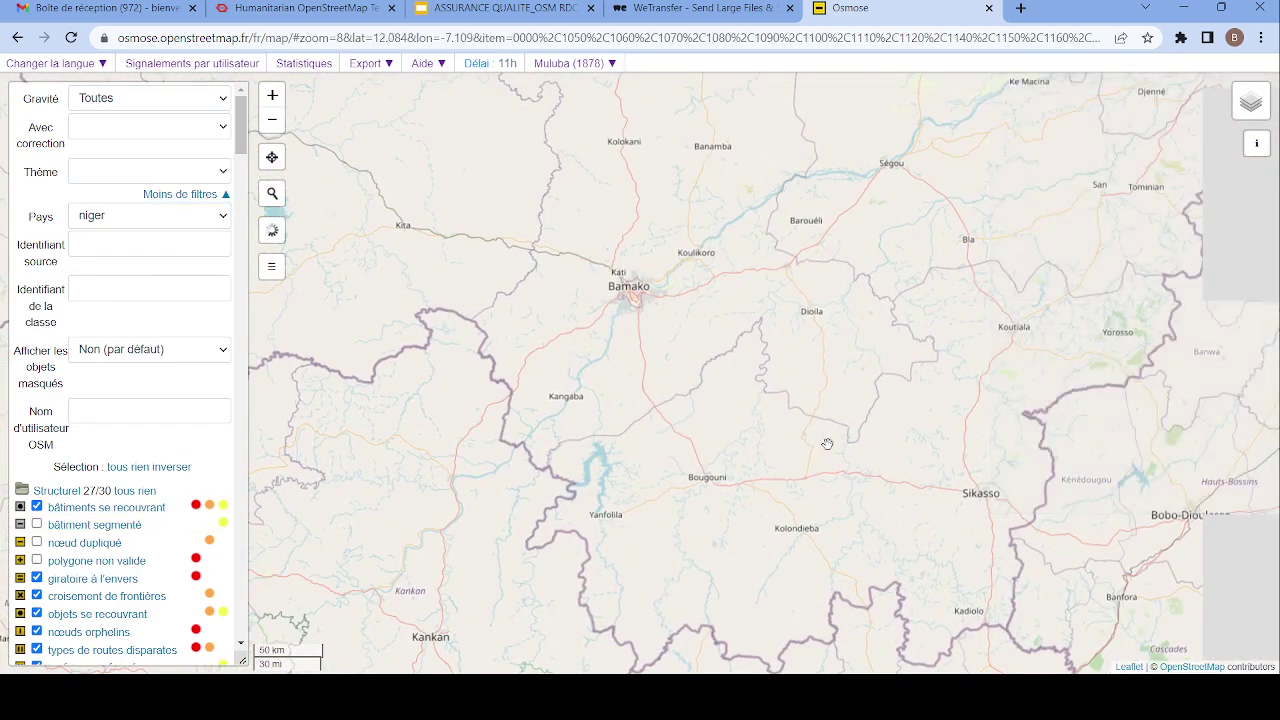
scroll(857, 445, "down", 1)
scroll(858, 447, "down", 1)
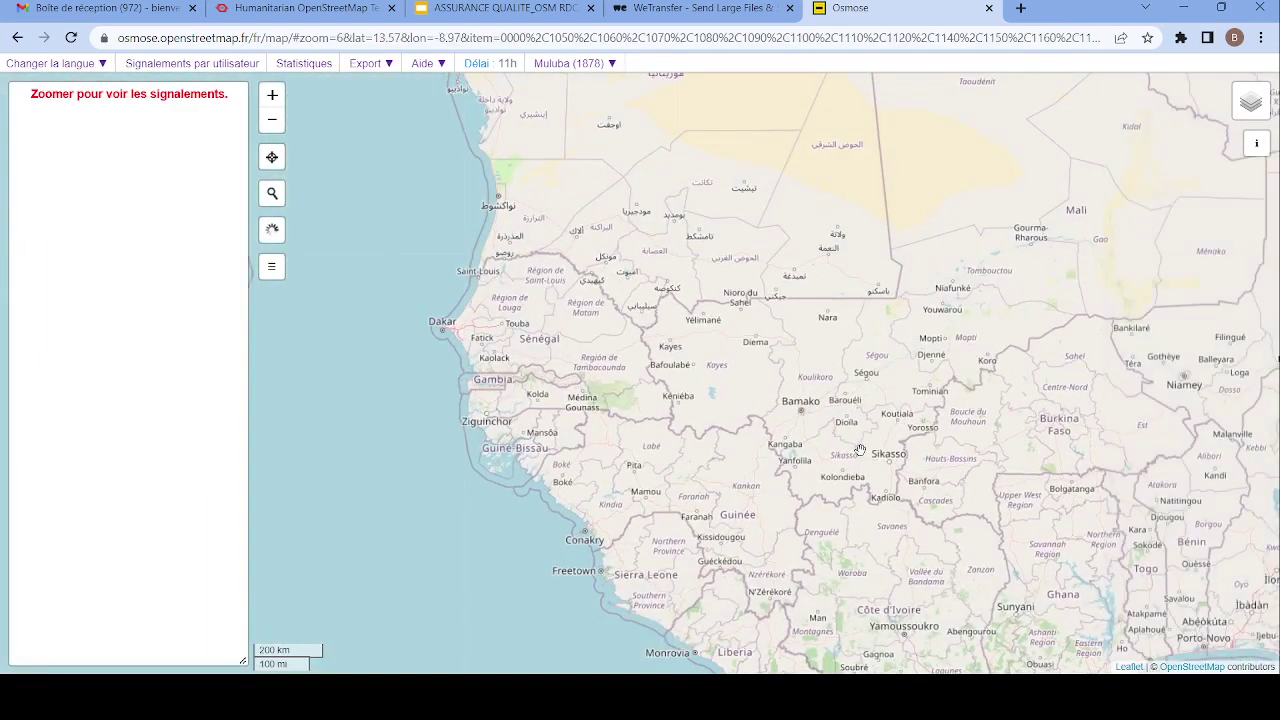
scroll(858, 448, "down", 1)
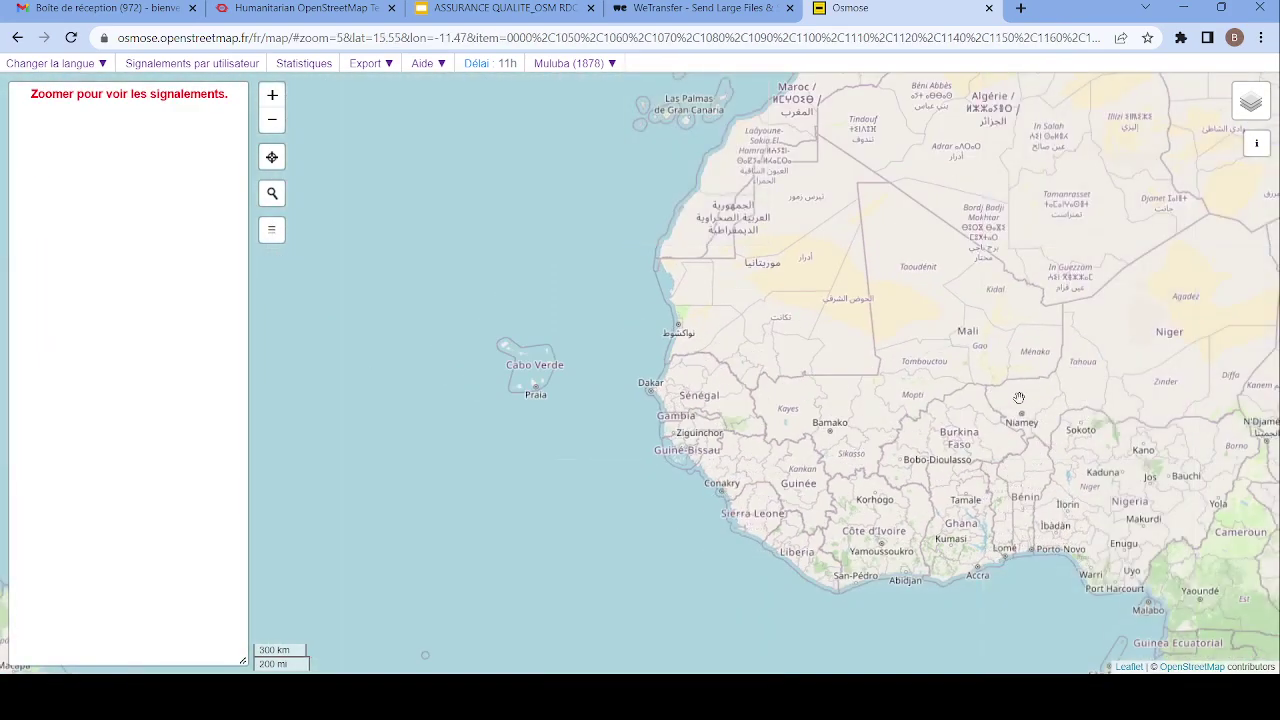
left_click_drag(1019, 398, 982, 440)
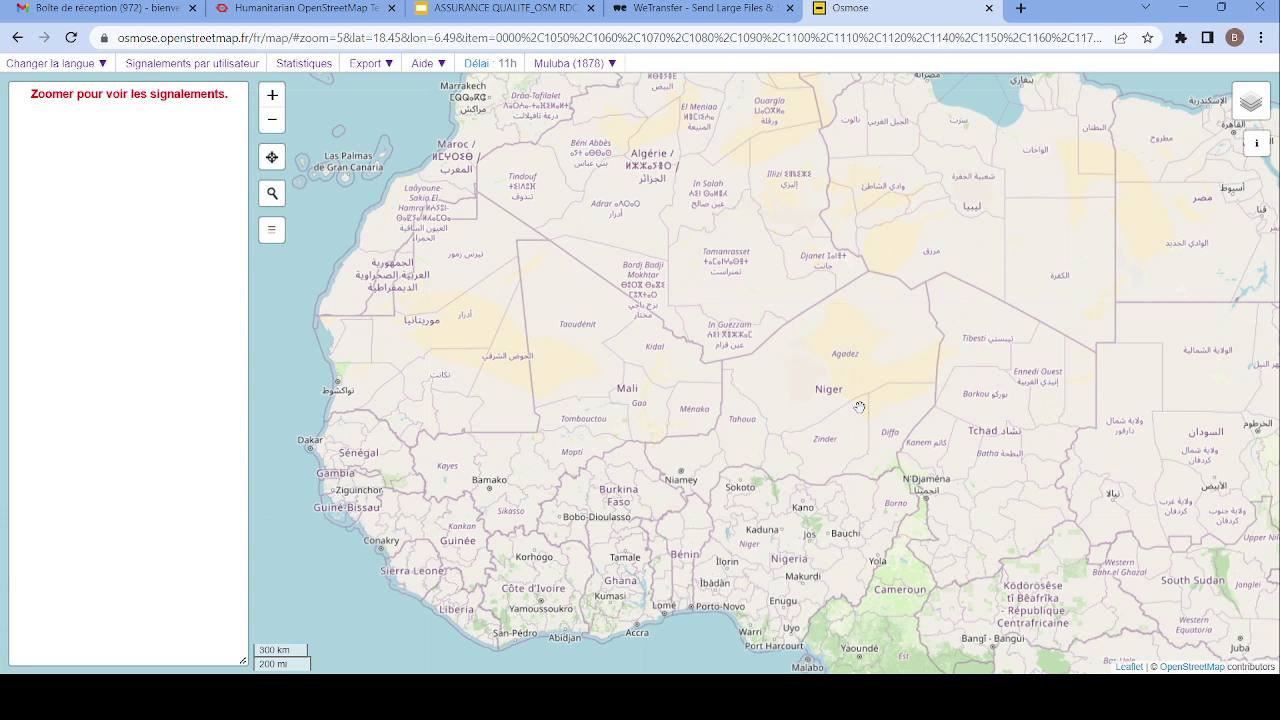
scroll(859, 407, "up", 1)
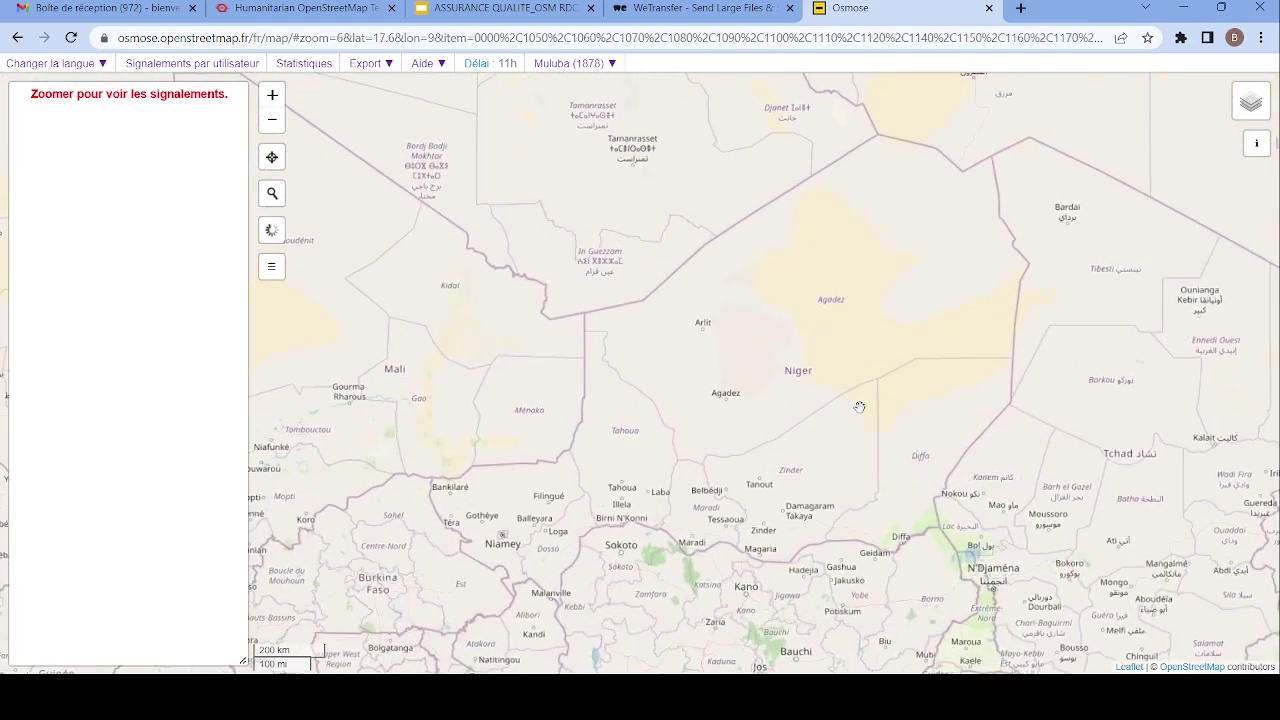
scroll(775, 378, "up", 1)
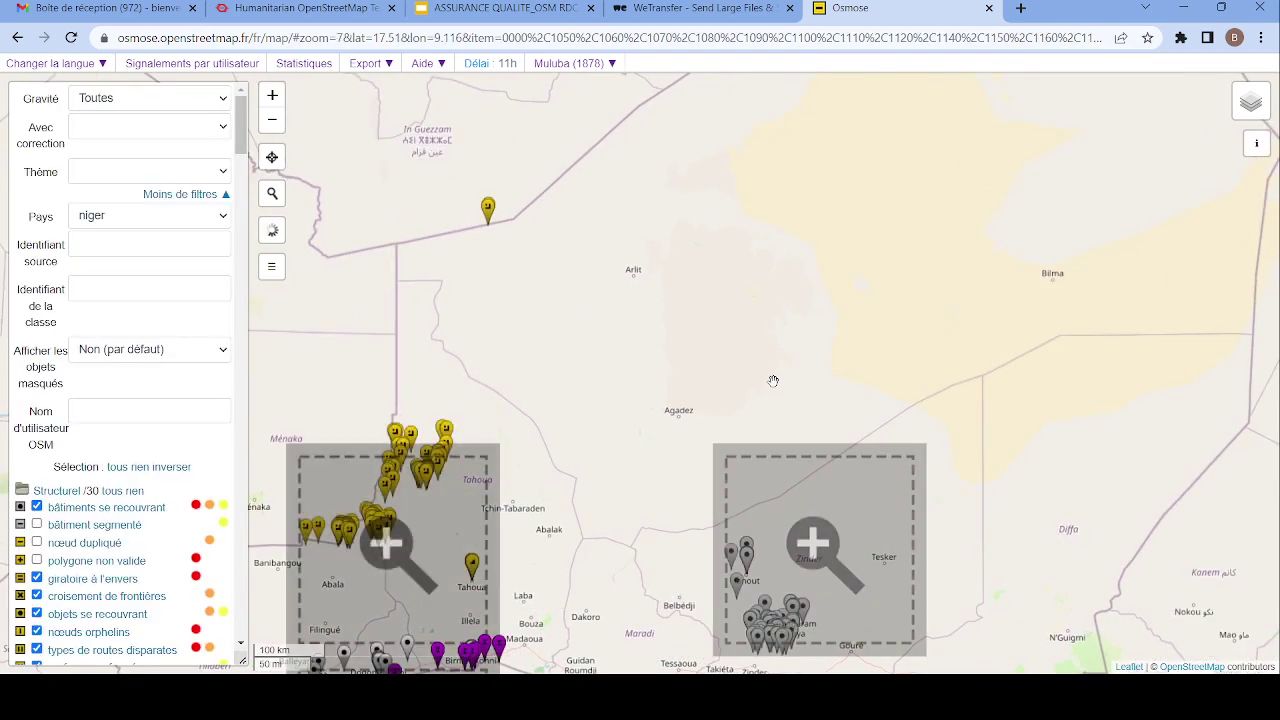
left_click_drag(608, 410, 752, 209)
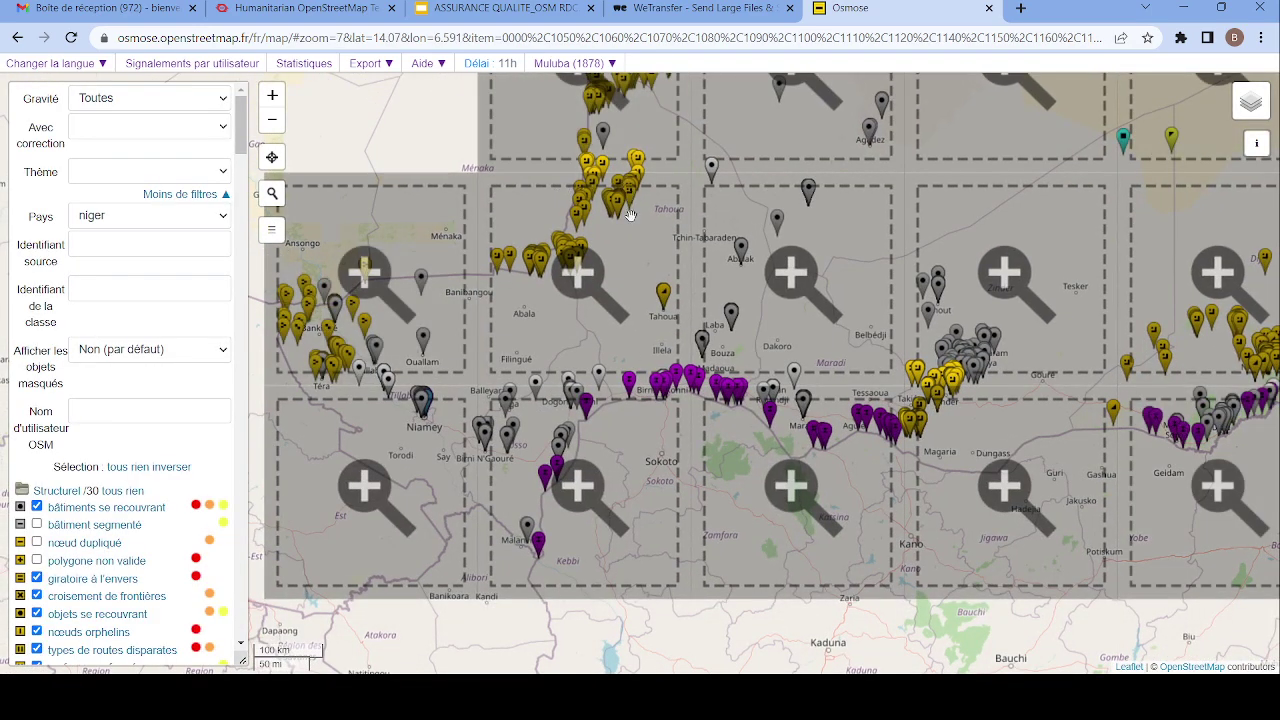
left_click_drag(573, 189, 882, 234)
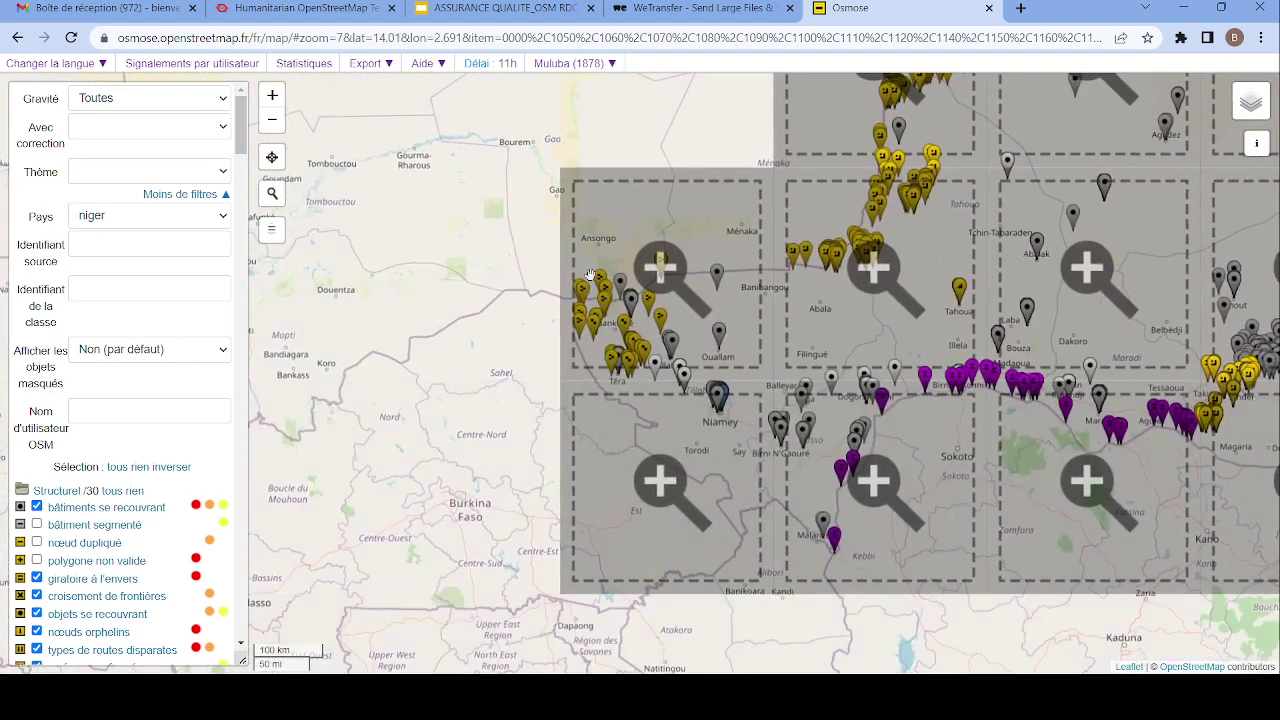
- Examine the issue markers along Niger's southern border and across the east and far north of the country
left_click_drag(972, 366, 420, 540)
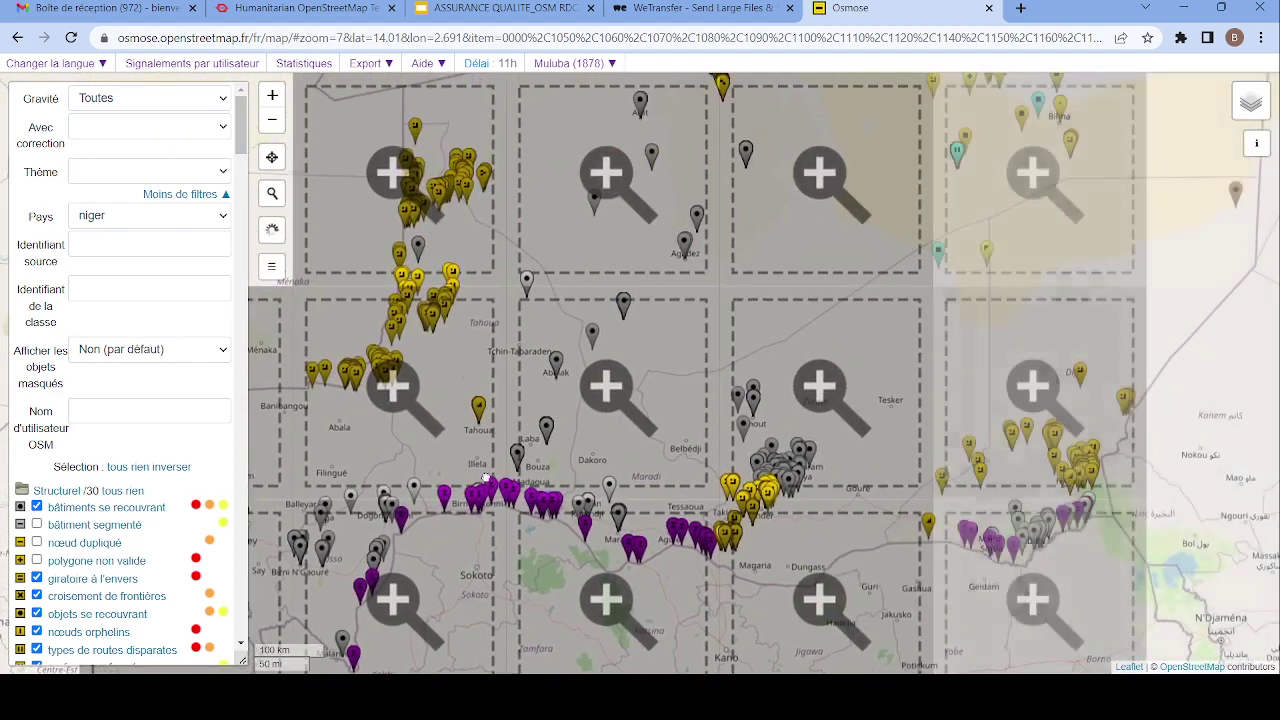
left_click_drag(1029, 320, 1040, 660)
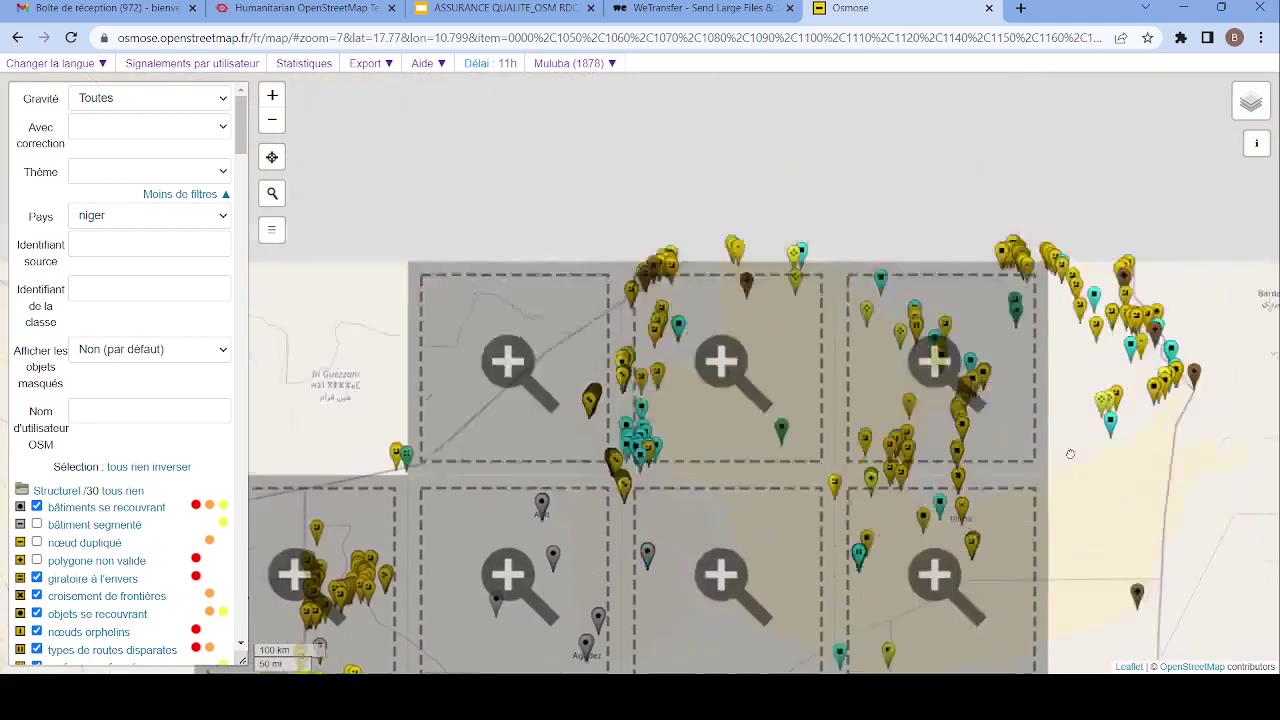
left_click_drag(777, 423, 885, 383)
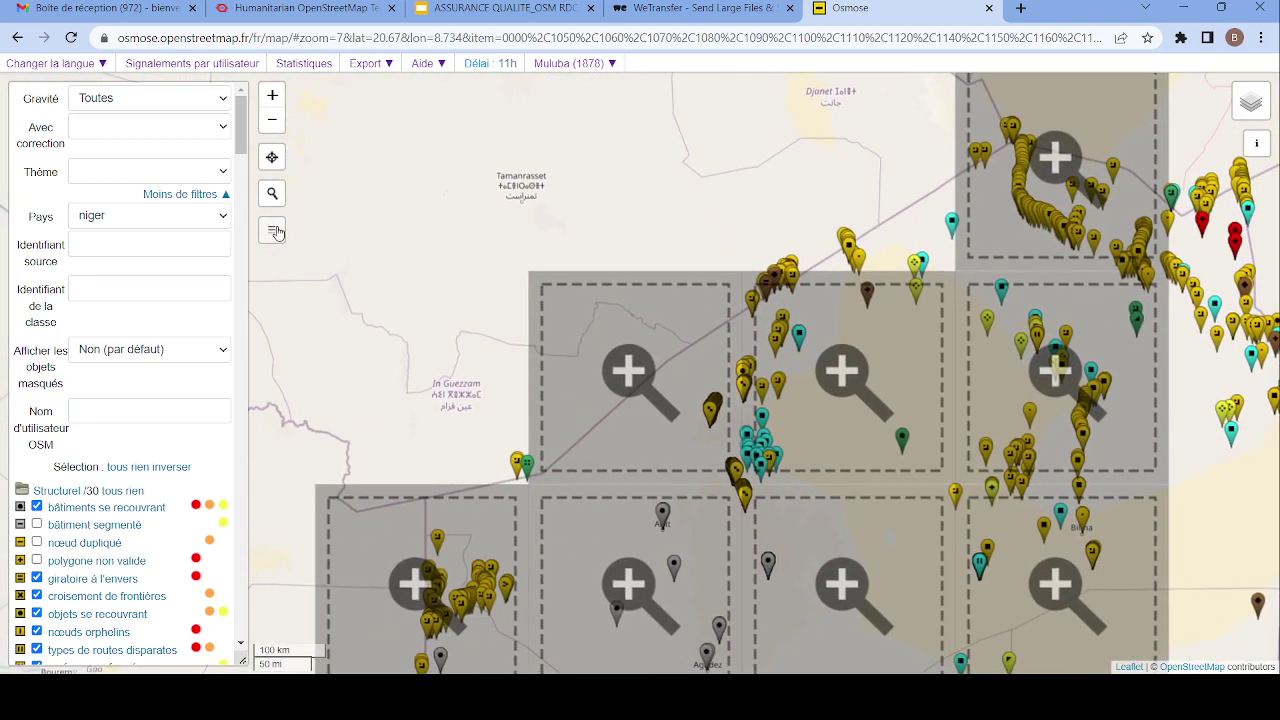
- Change the country filter to senegal
left_click(224, 219)
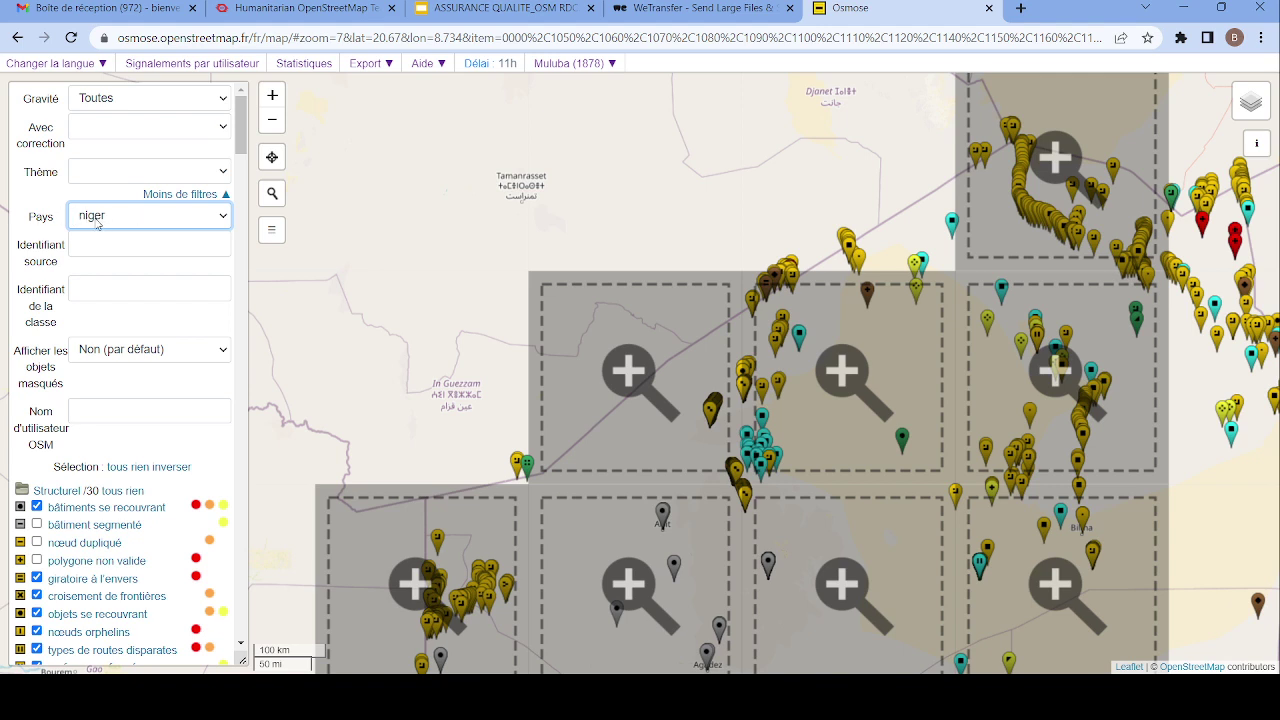
key("s")
left_click(117, 467)
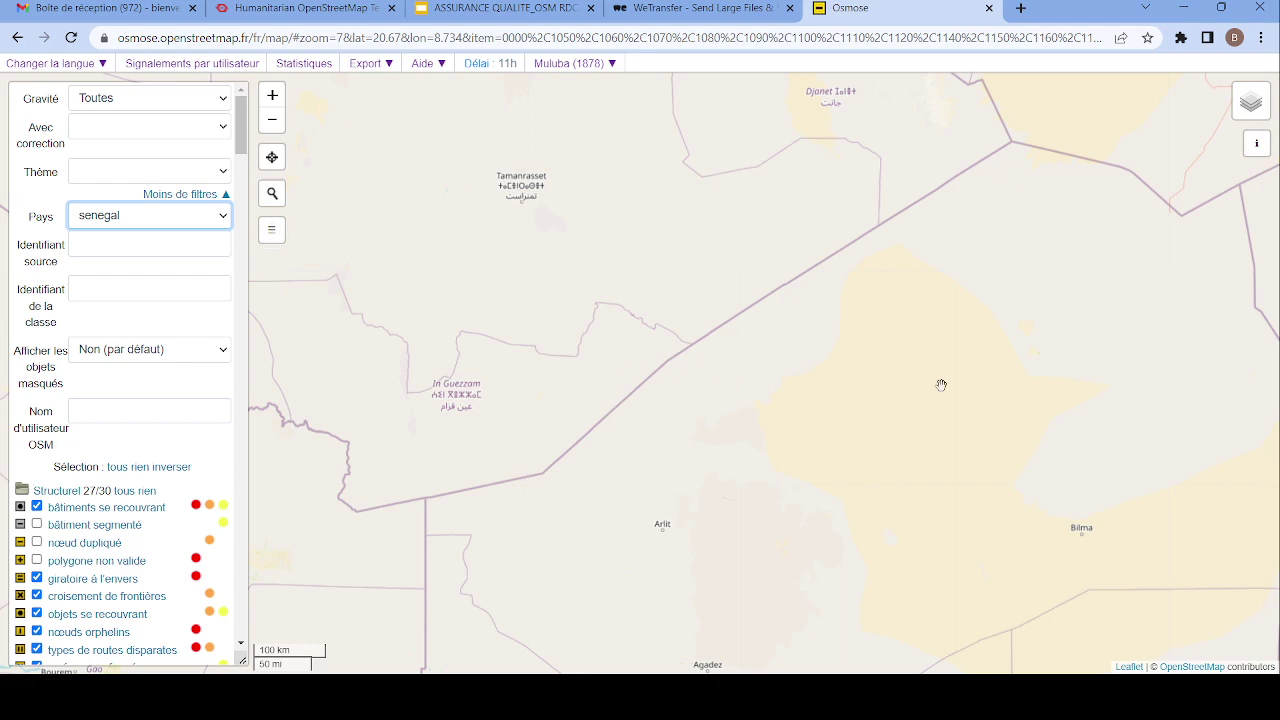
- Bring Senegal into view on the map and examine how its reported issues are distributed, including the northern area around Louga
left_click_drag(921, 395, 829, 369)
scroll(882, 431, "down", 2)
scroll(882, 431, "down", 3)
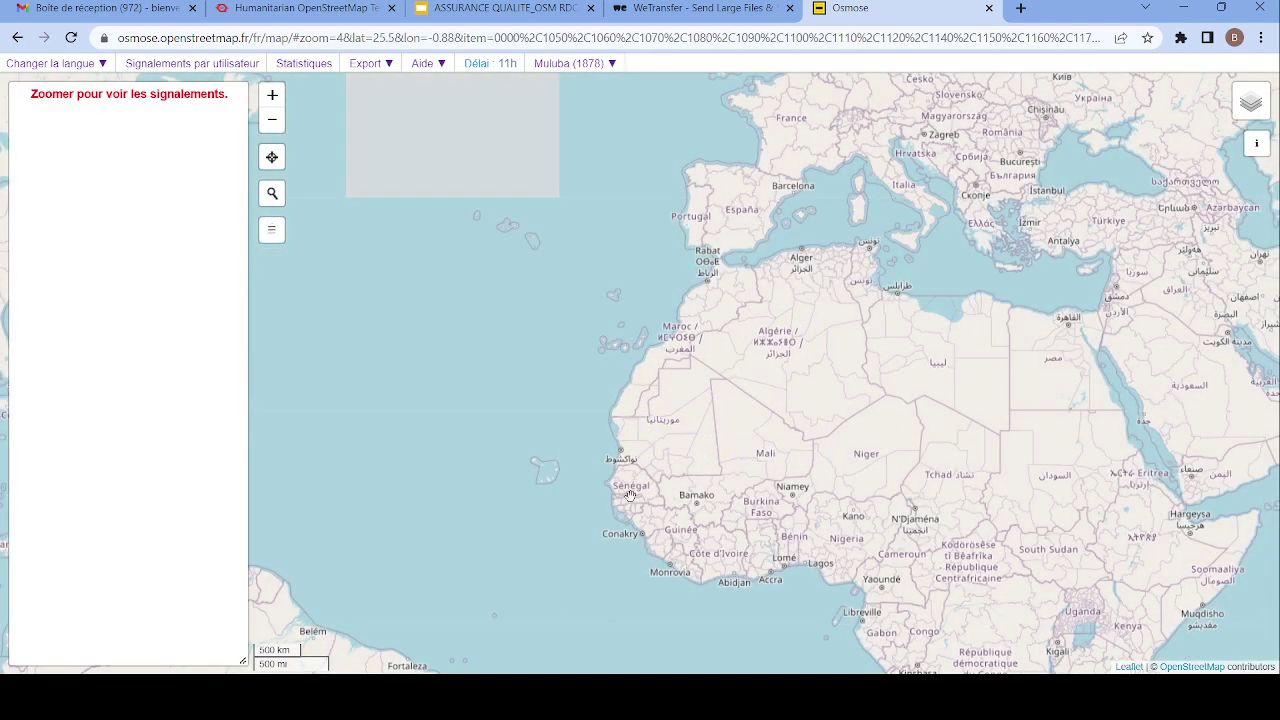
scroll(625, 495, "up", 3)
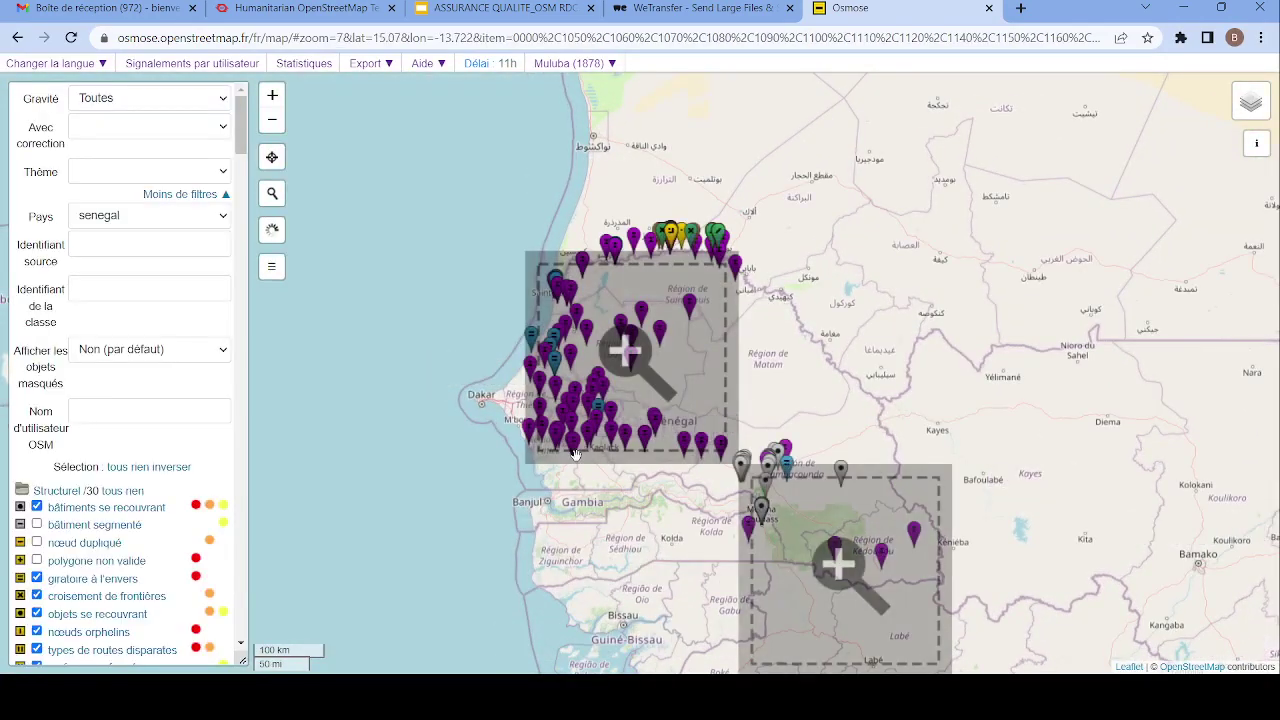
left_click_drag(921, 517, 1029, 487)
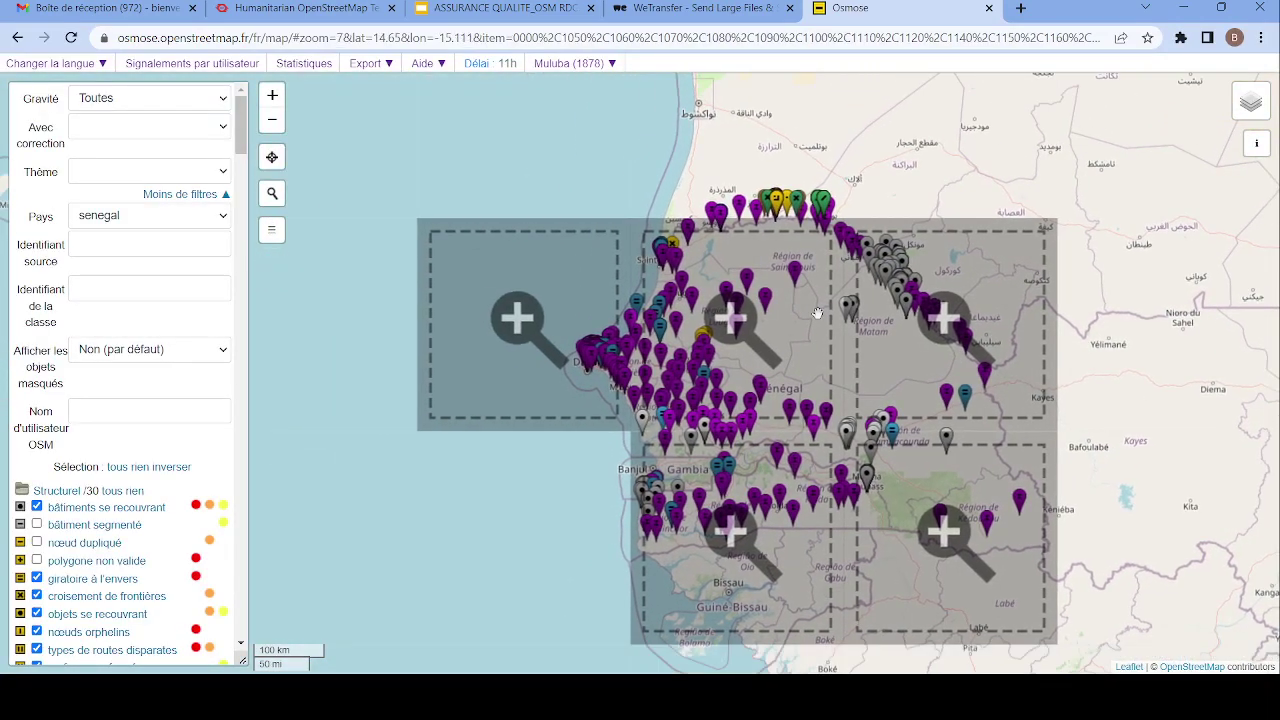
scroll(822, 330, "up", 1)
left_click_drag(822, 330, 850, 556)
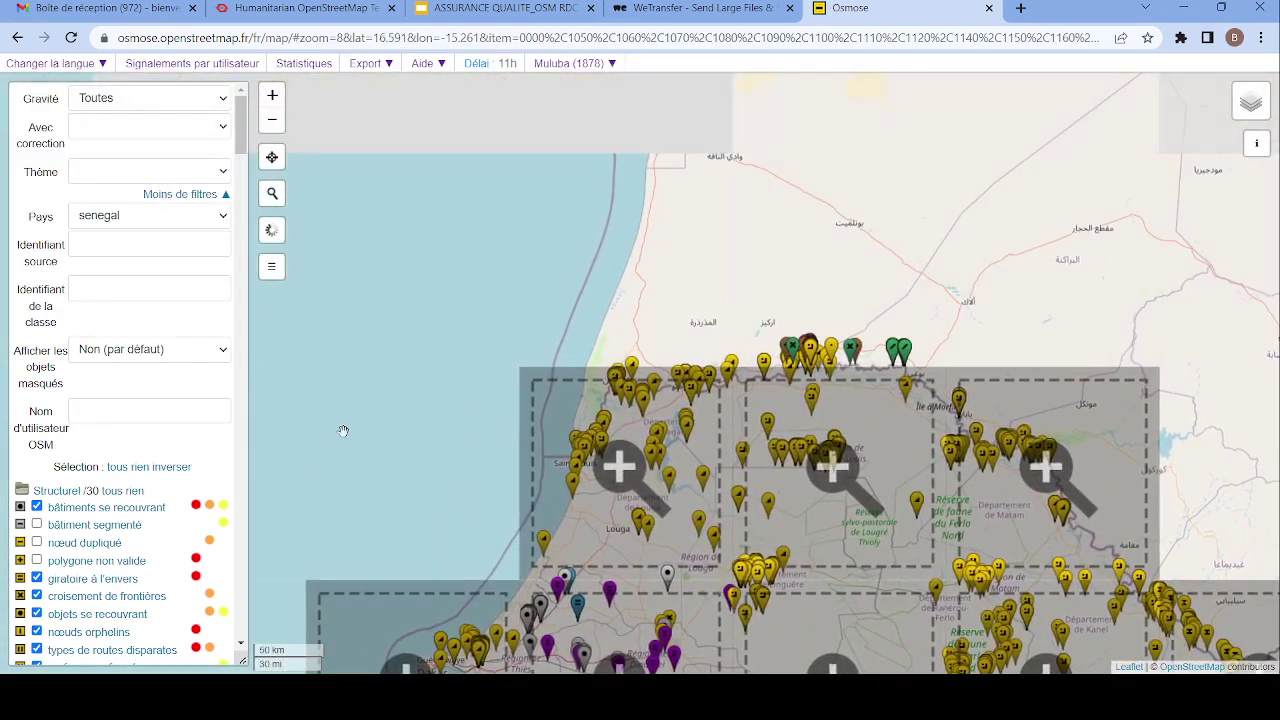
- Clear the country filter and examine the issues of all countries across Senegal, western Mali and Mauritania
left_click(226, 220)
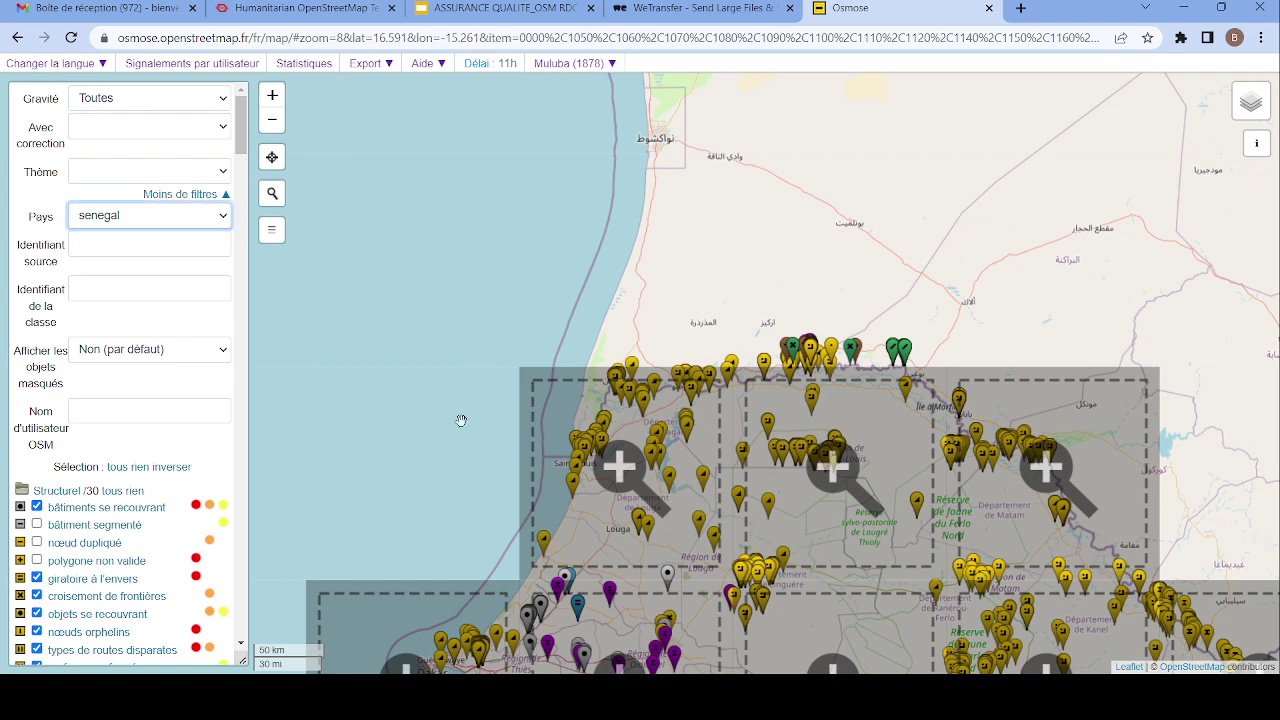
left_click(311, 239)
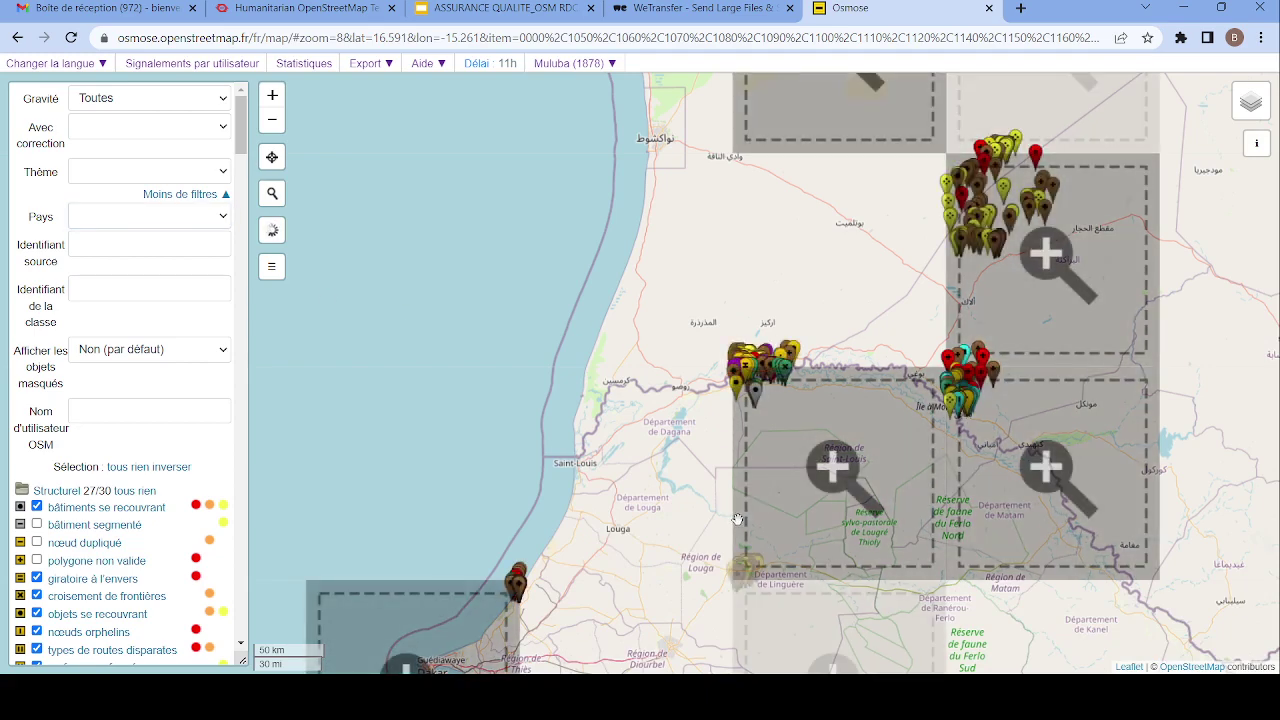
left_click_drag(737, 519, 628, 473)
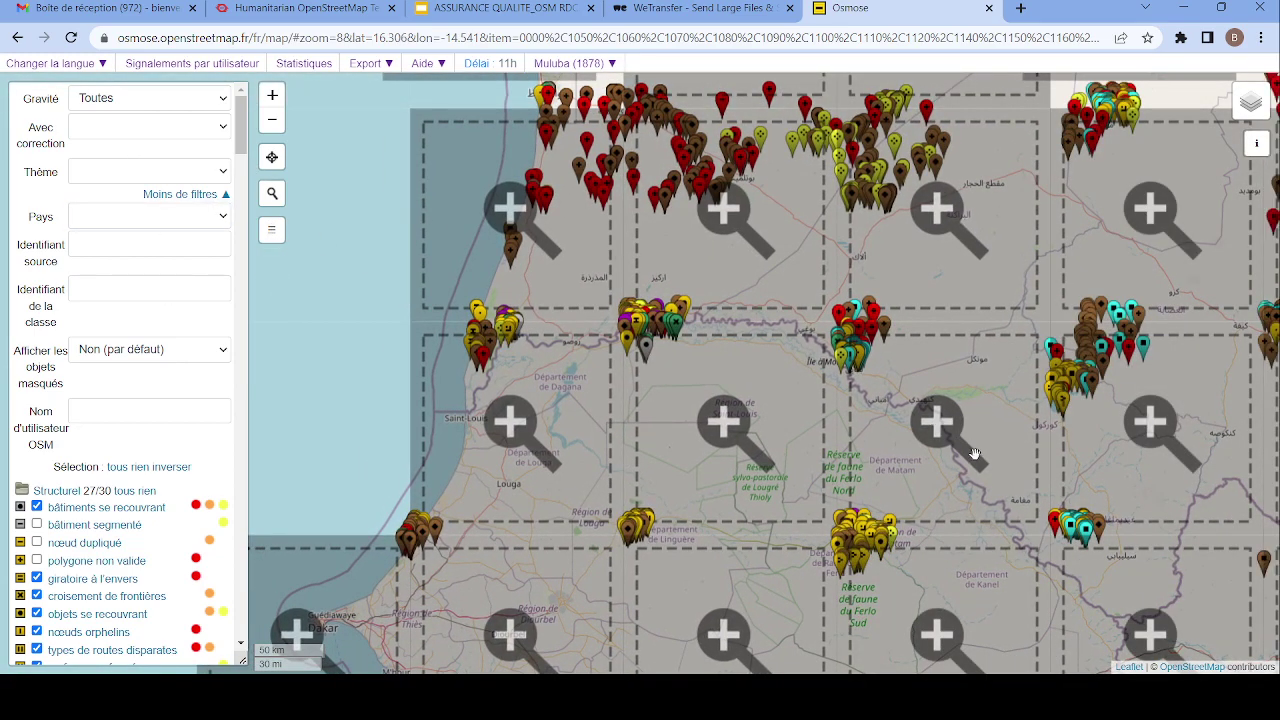
scroll(760, 495, "down", 2)
scroll(837, 508, "up", 3)
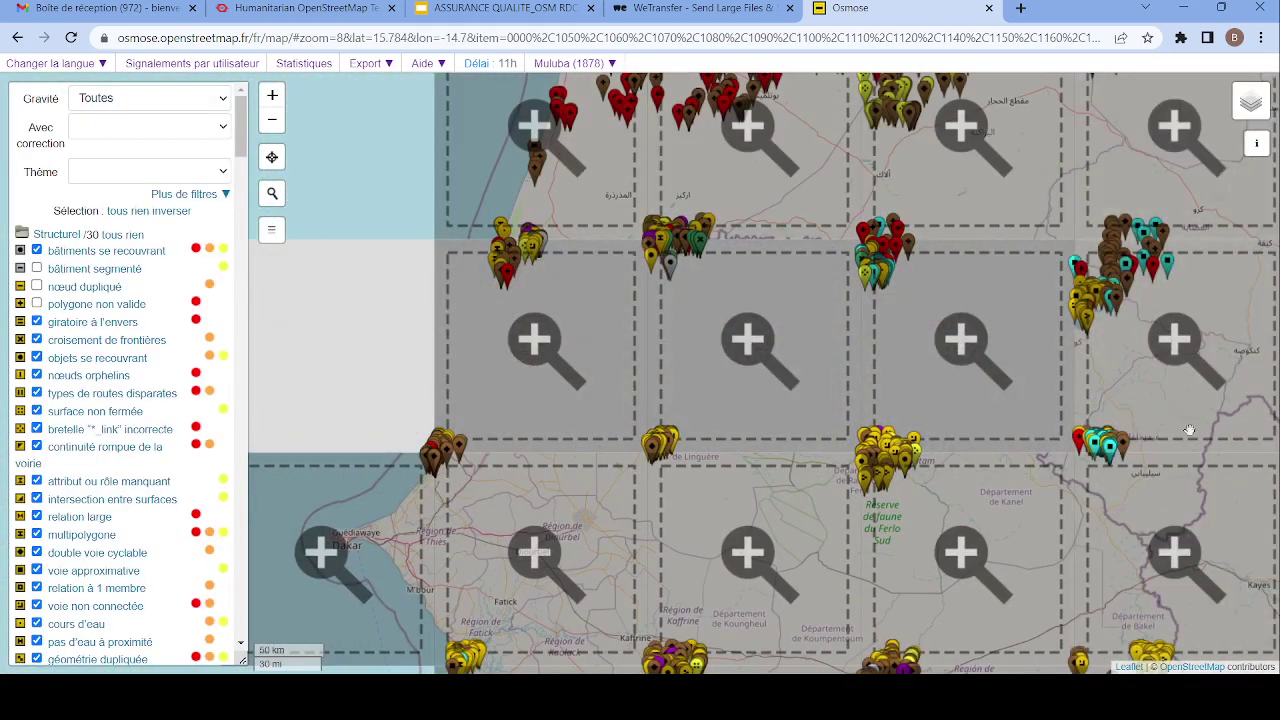
left_click_drag(849, 503, 607, 386)
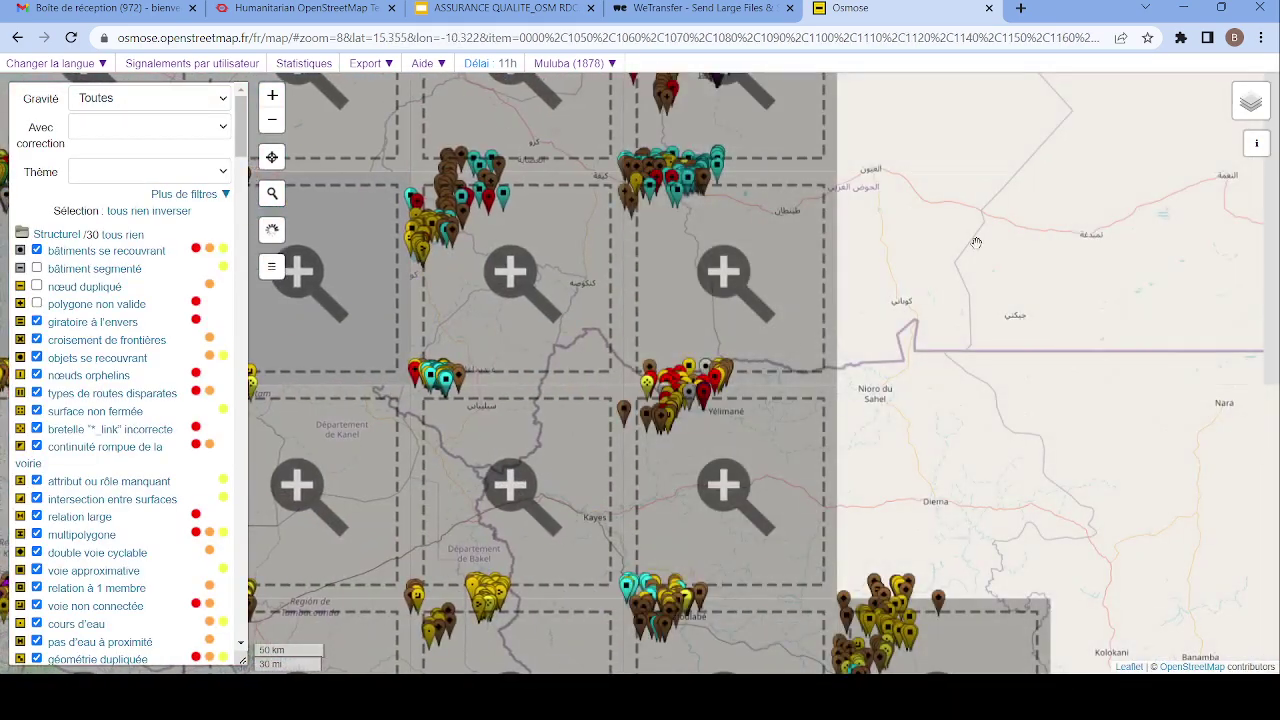
left_click_drag(980, 163, 817, 506)
left_click_drag(709, 246, 888, 526)
left_click_drag(470, 290, 880, 475)
left_click_drag(684, 392, 704, 606)
left_click_drag(760, 411, 784, 315)
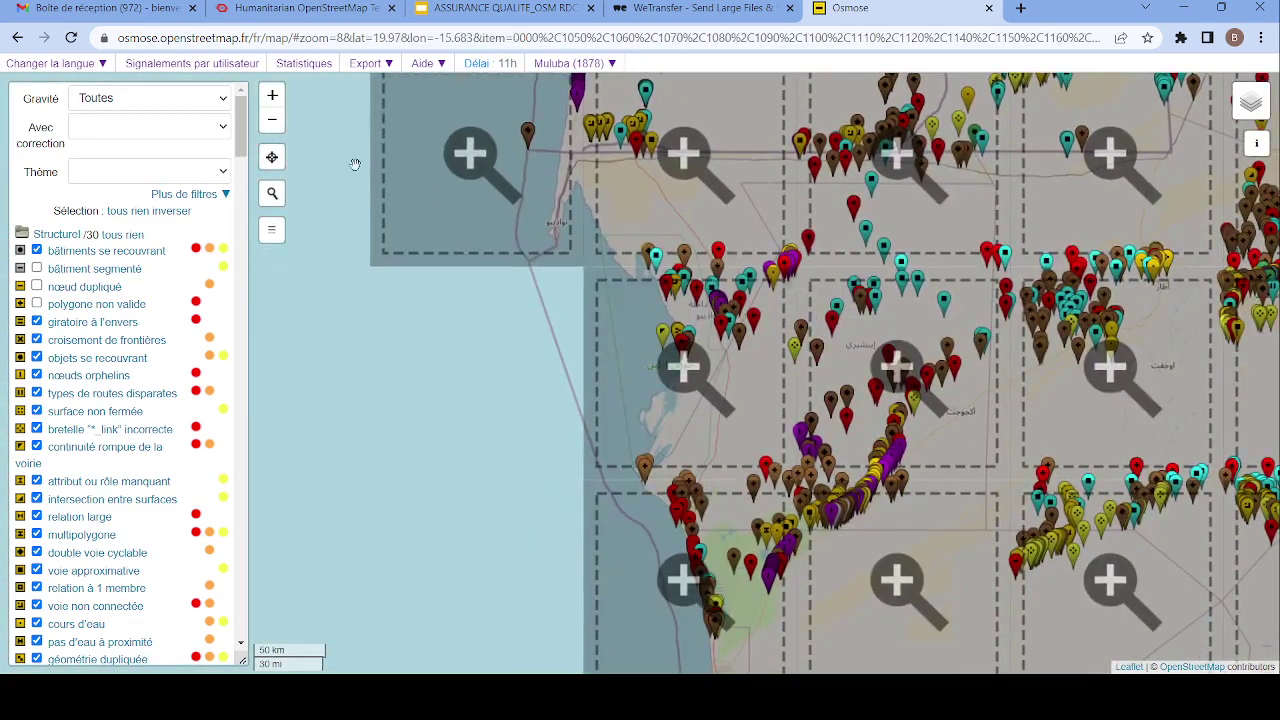
- Reveal the additional filters again and set the display of hidden objects to "Toutes"
left_click(224, 195)
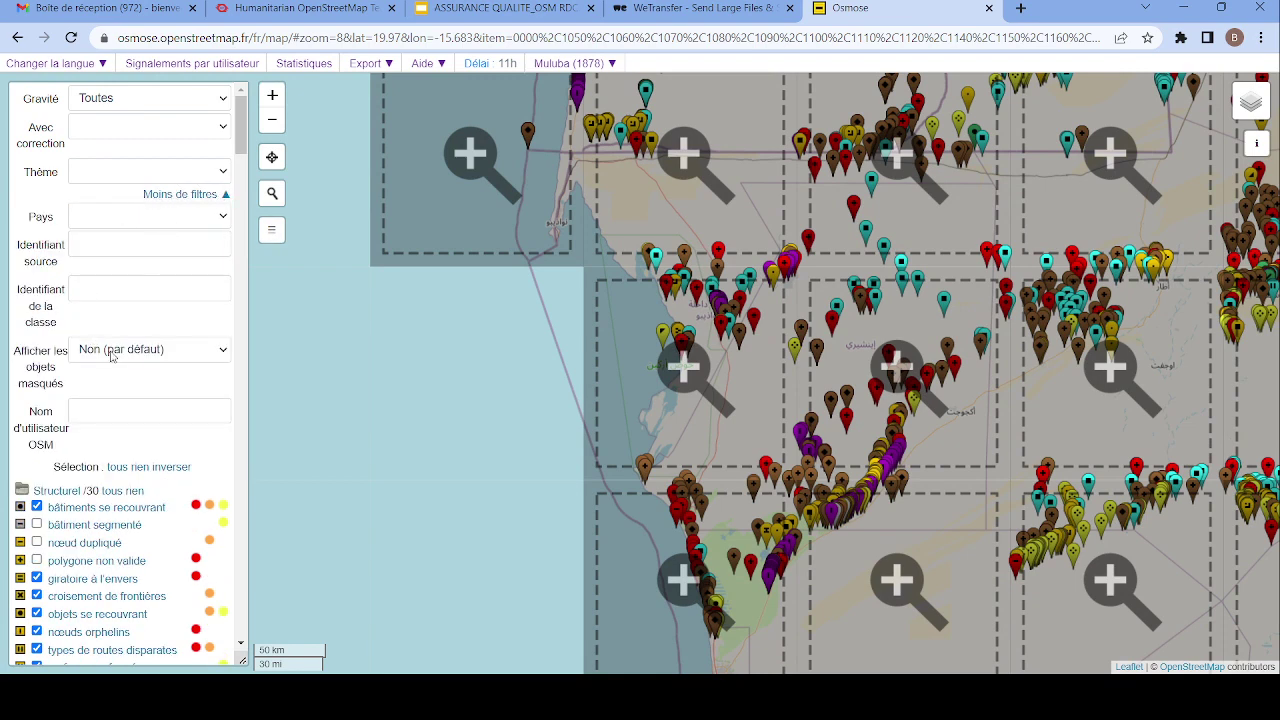
left_click(224, 354)
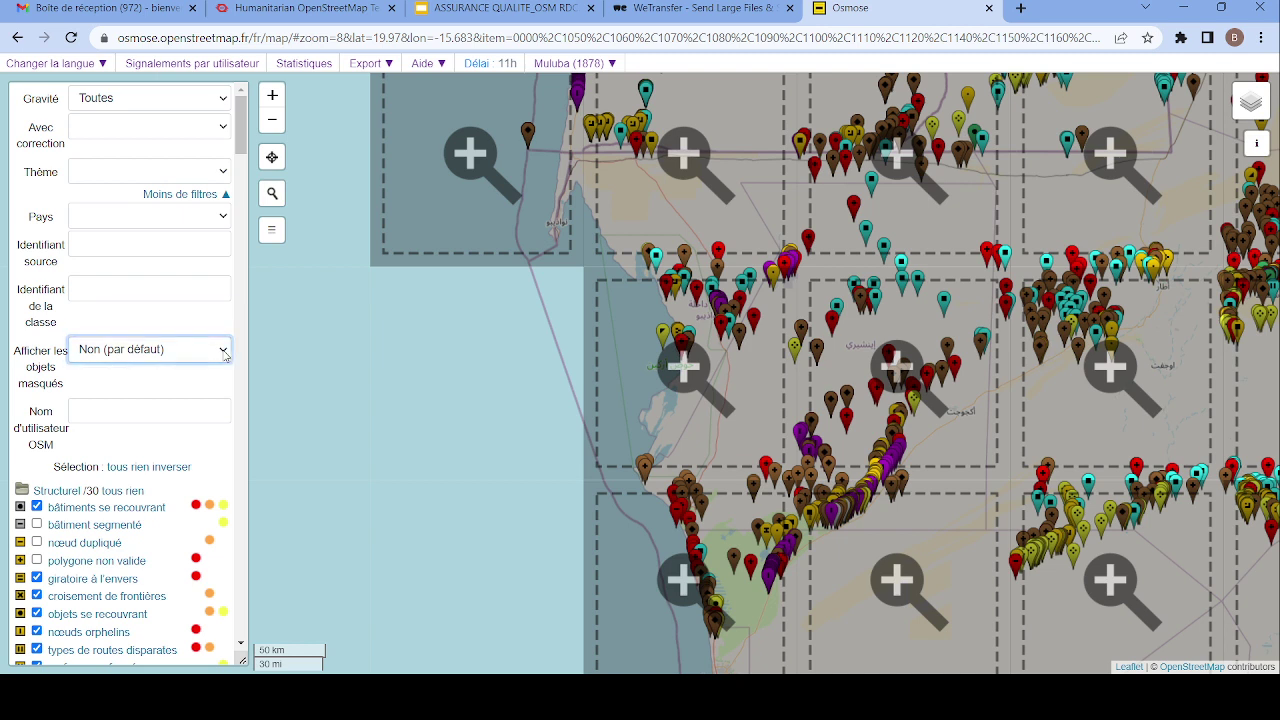
left_click(172, 390)
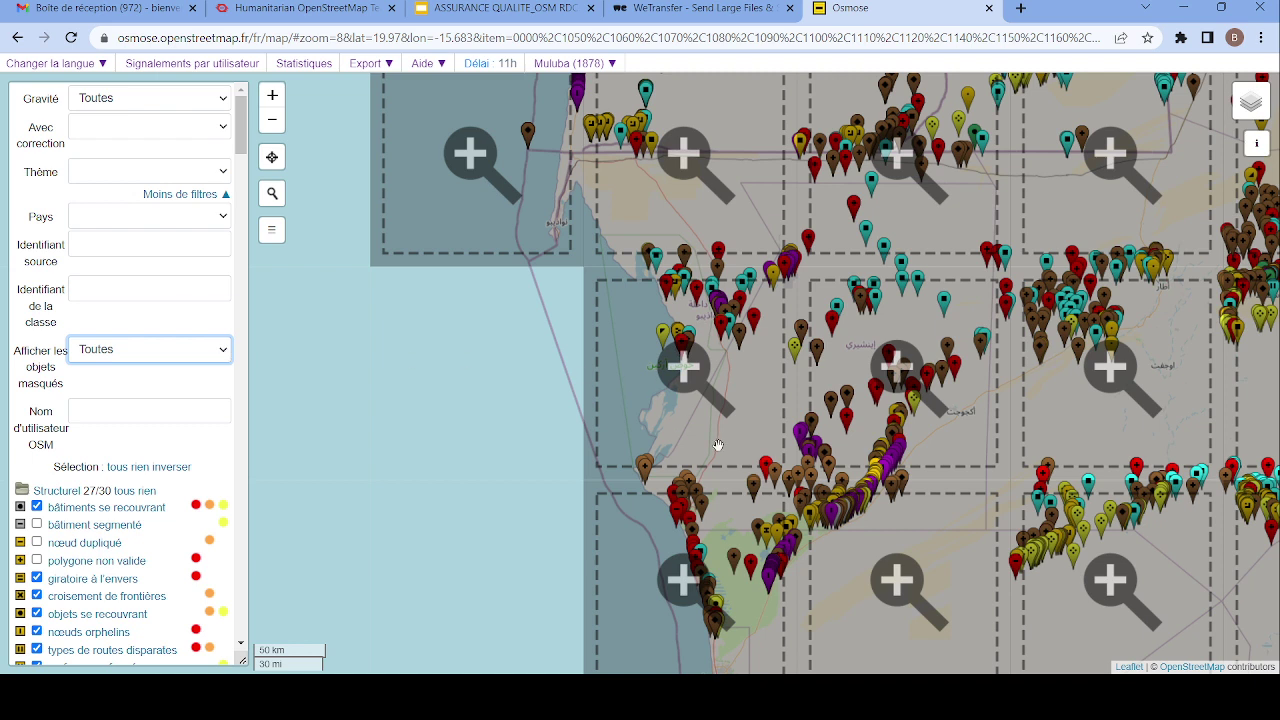
- Filter the issues by the contributor's own OSM username
left_click(92, 410)
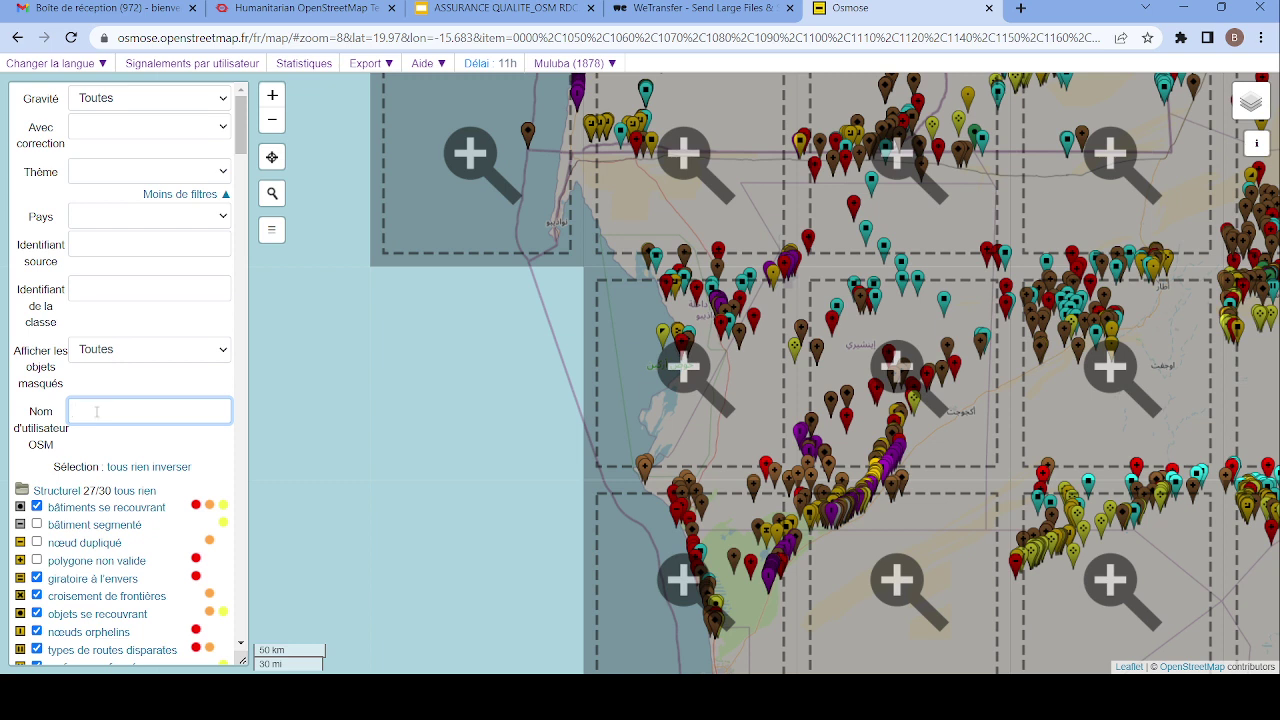
left_click(96, 411)
left_click(144, 453)
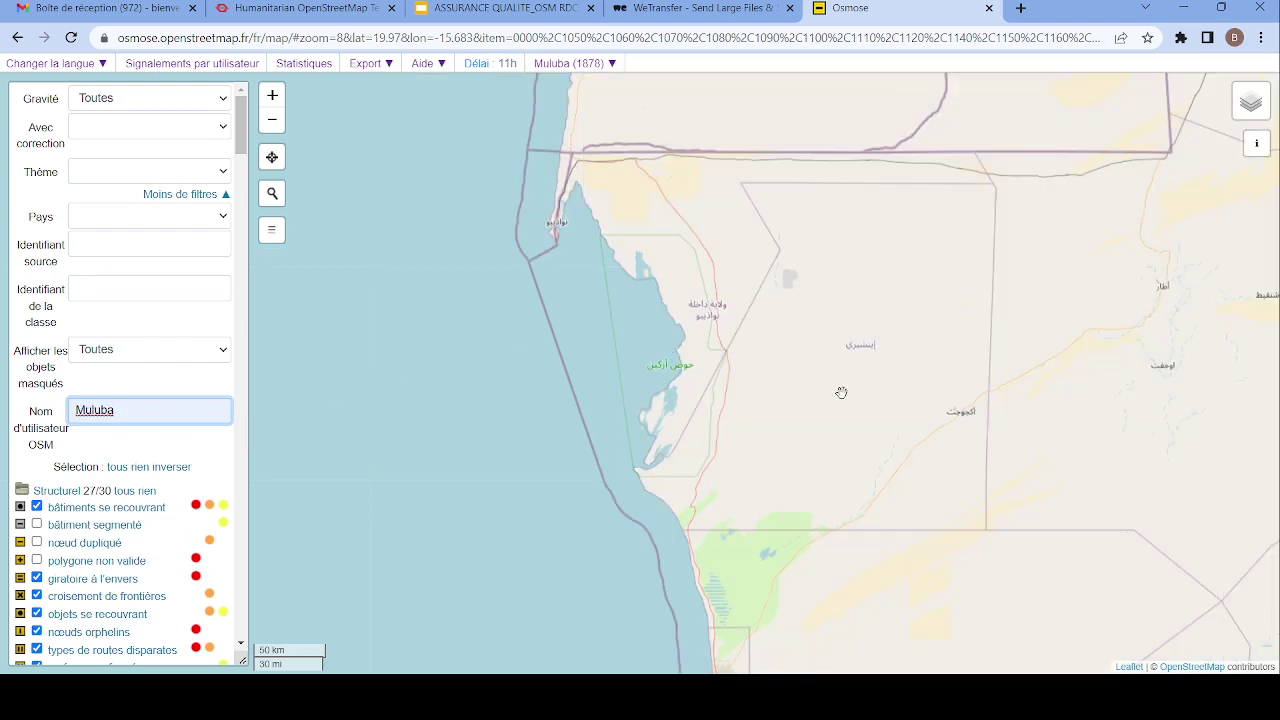
- Bring the eastern Democratic Republic of the Congo into view, close enough to display the contributor's reported issues
left_click_drag(982, 400, 744, 393)
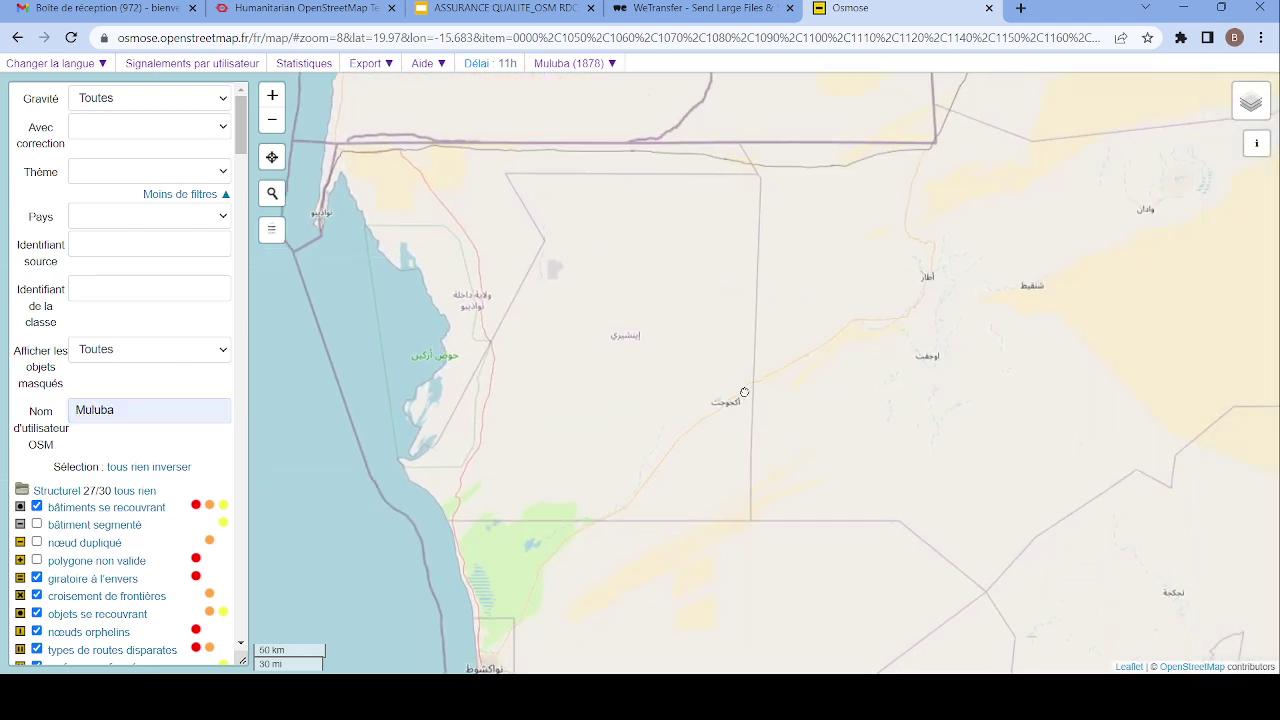
scroll(829, 395, "down", 1)
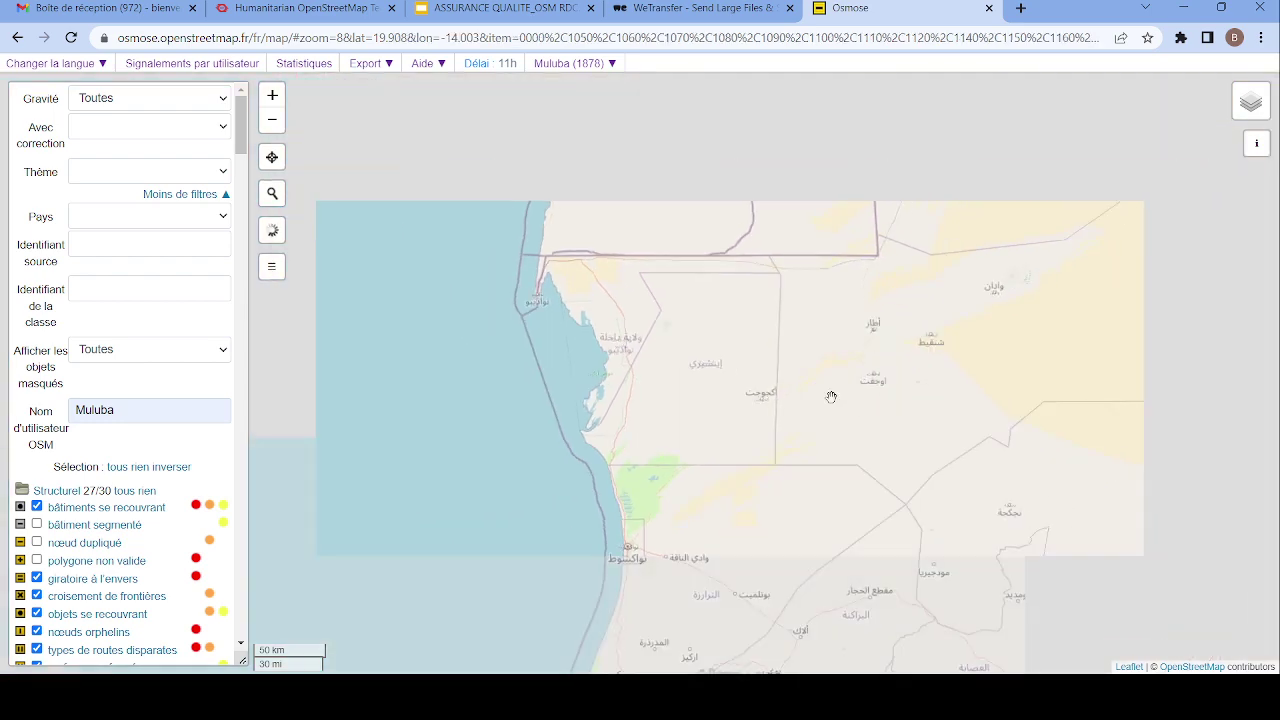
scroll(829, 397, "down", 2)
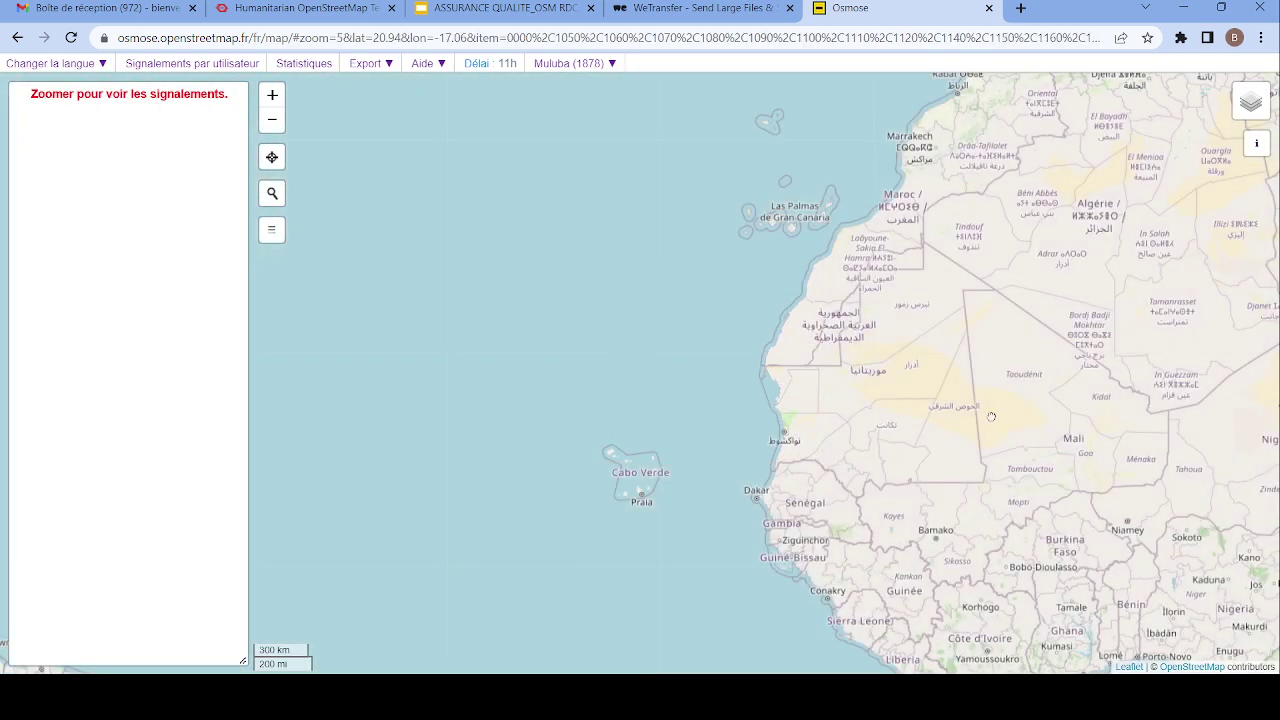
left_click_drag(866, 397, 665, 385)
scroll(665, 385, "down", 1)
left_click_drag(767, 442, 701, 389)
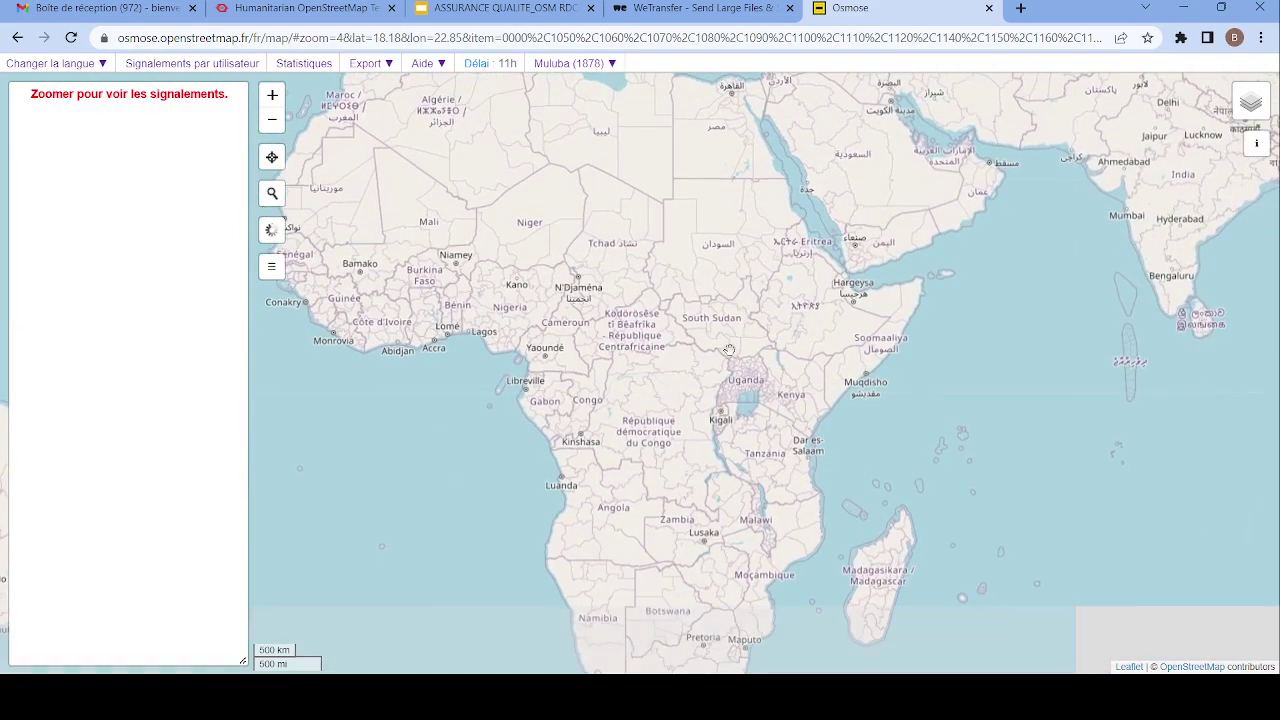
scroll(702, 389, "up", 1)
left_click_drag(685, 458, 745, 381)
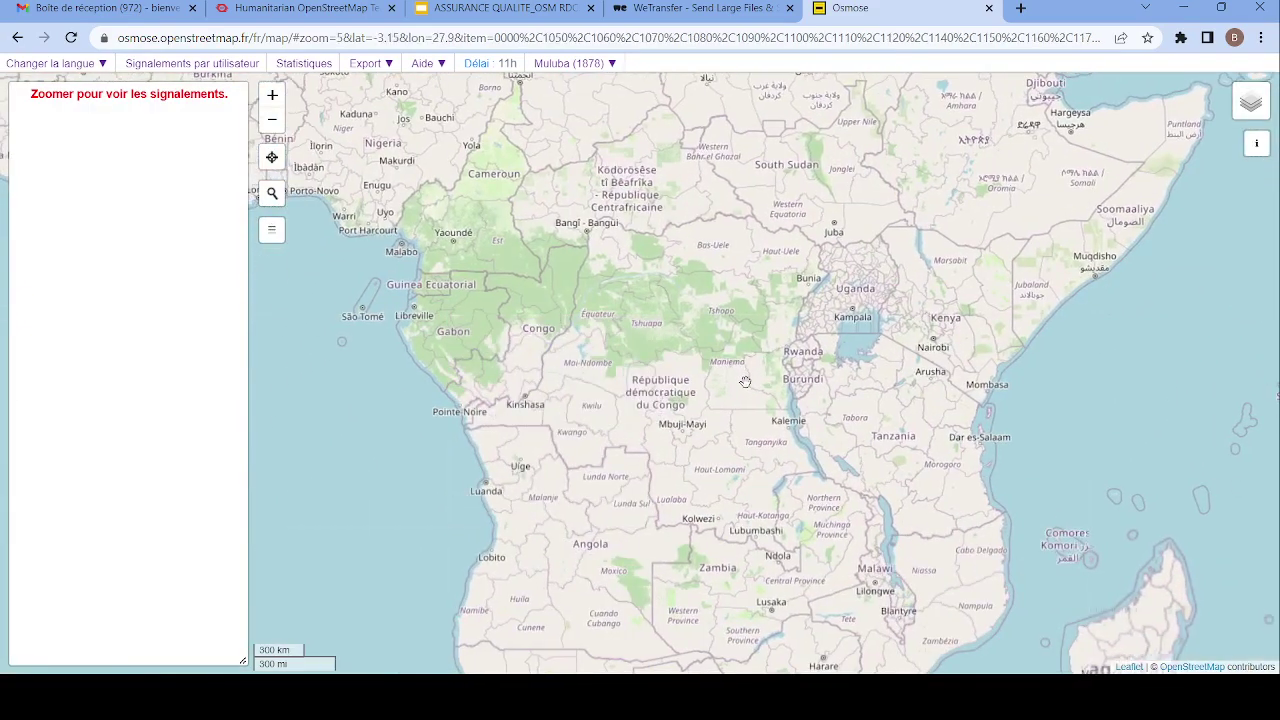
scroll(745, 382, "up", 1)
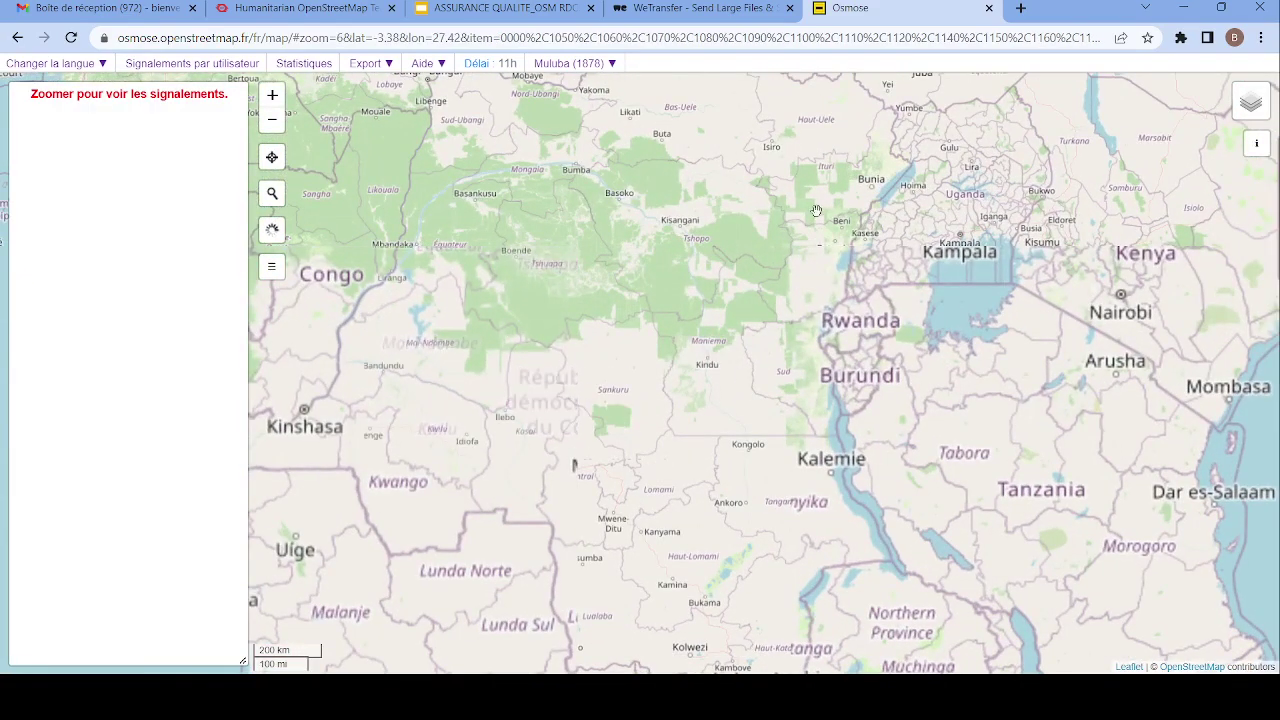
scroll(816, 210, "up", 1)
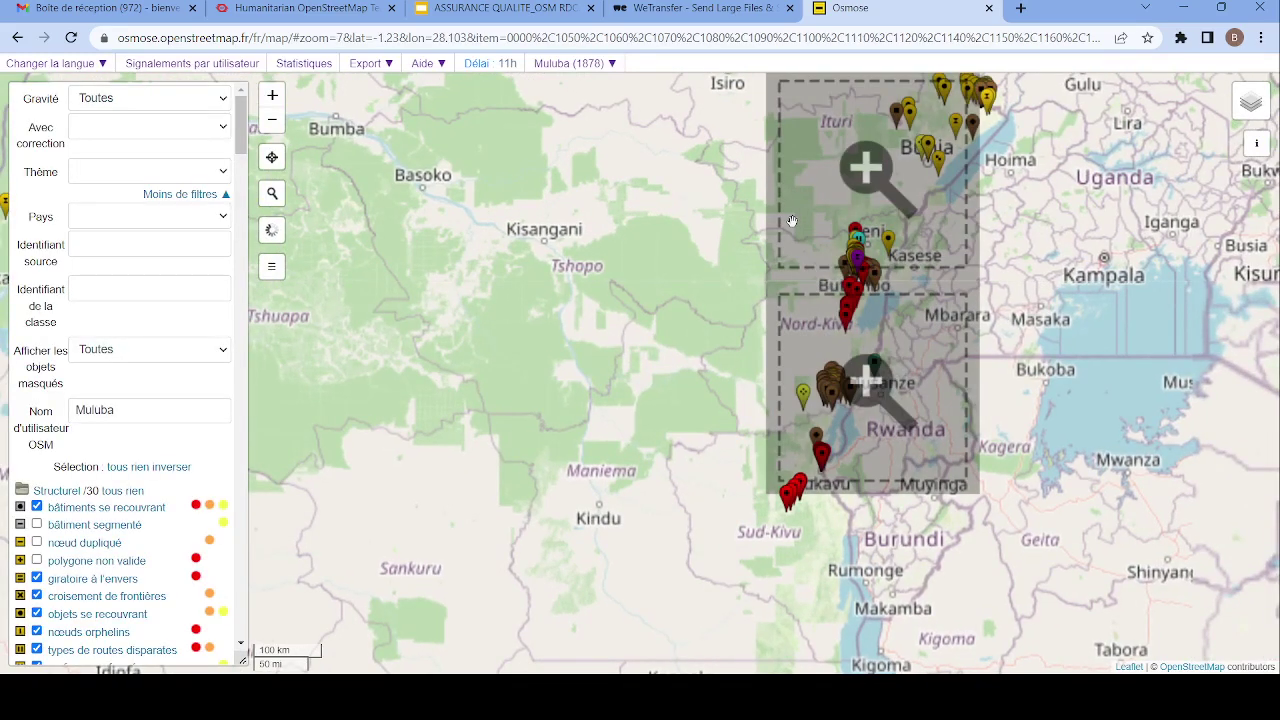
- Examine the contributor's issues around Ituri and in the western Équateur region near Mbandaka
left_click_drag(798, 271, 809, 499)
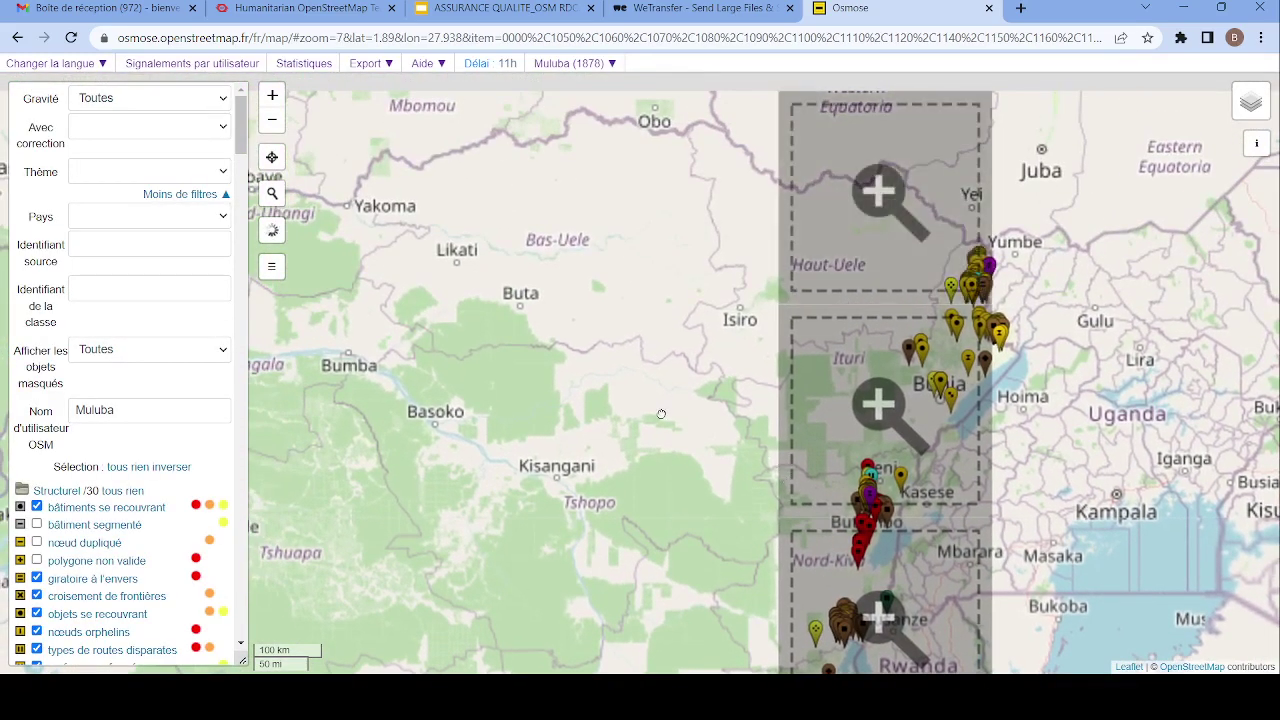
left_click_drag(692, 388, 1240, 110)
left_click_drag(389, 312, 637, 312)
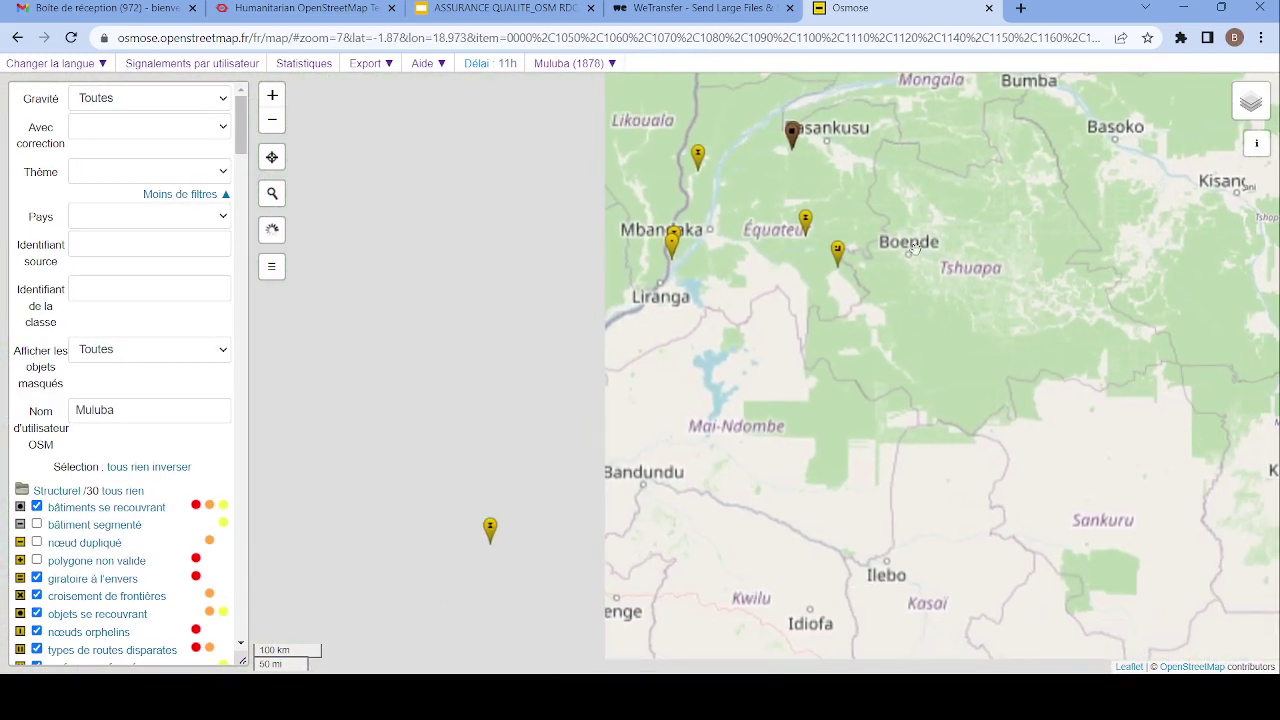
left_click_drag(842, 130, 800, 362)
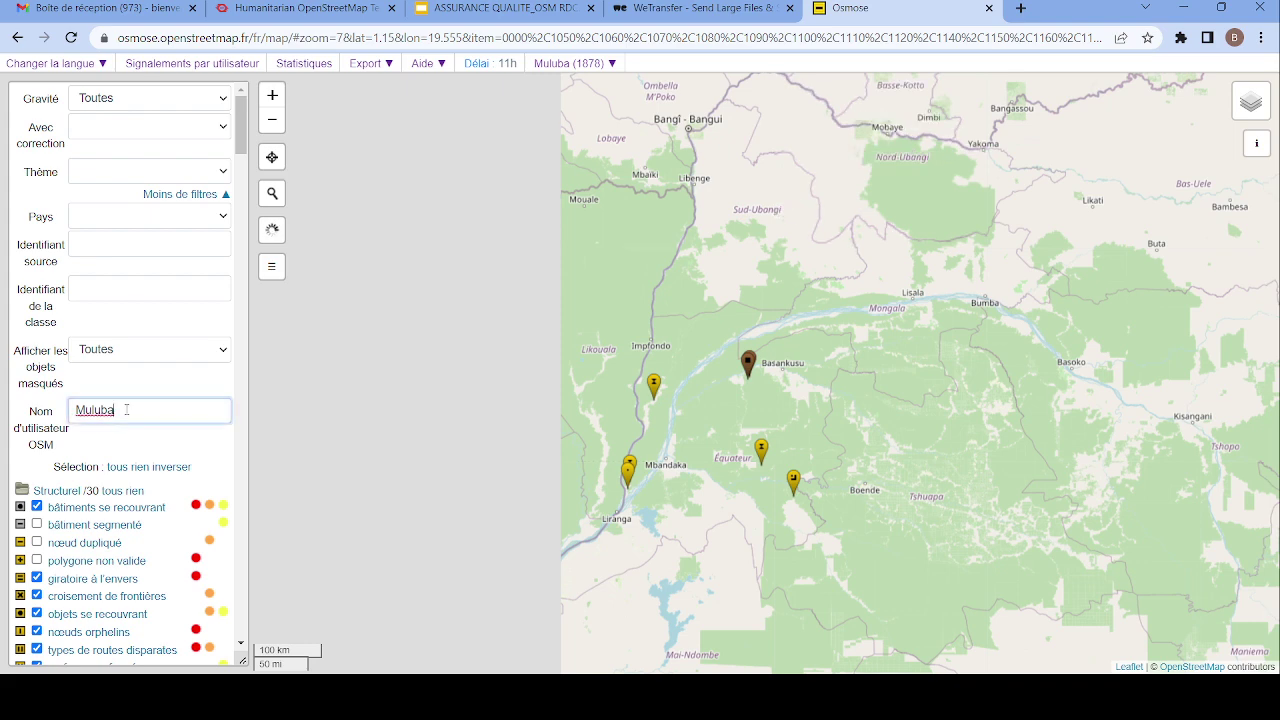
- Clear the OSM username filter and exclude the "bâtiments se recouvrant" issue type in the Structurel category
left_click_drag(121, 410, 66, 410)
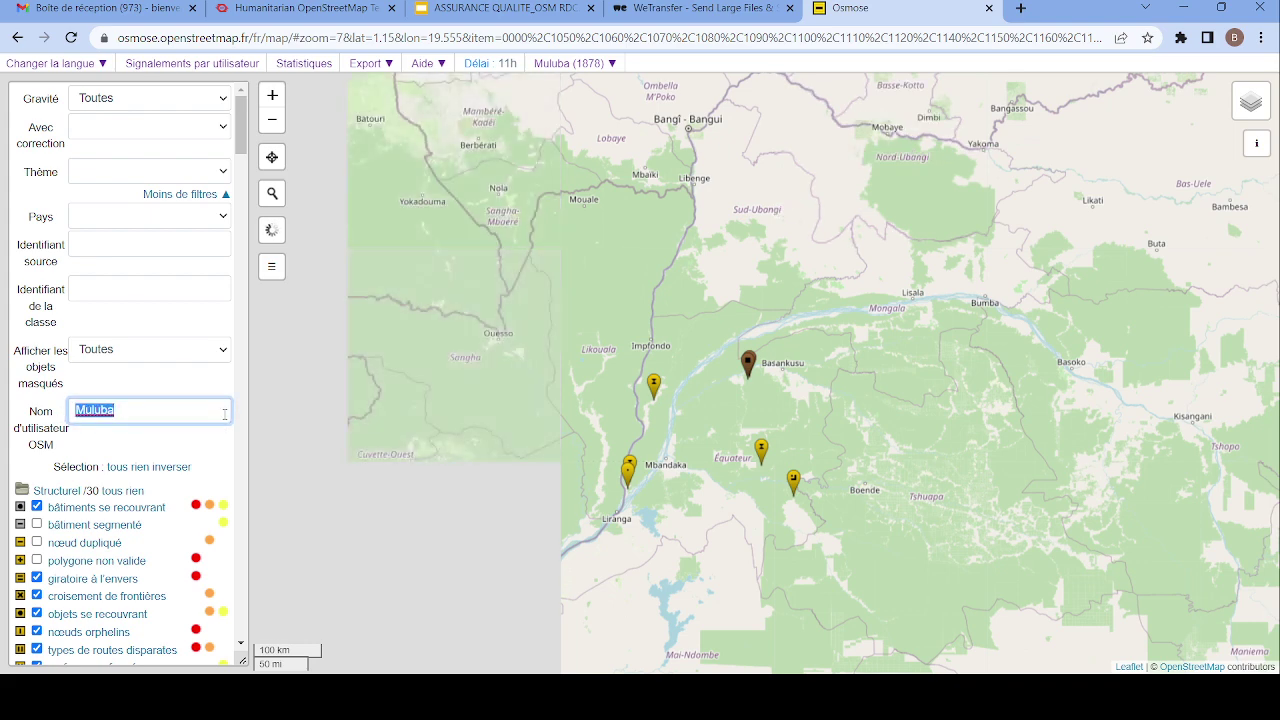
key("BackSpace")
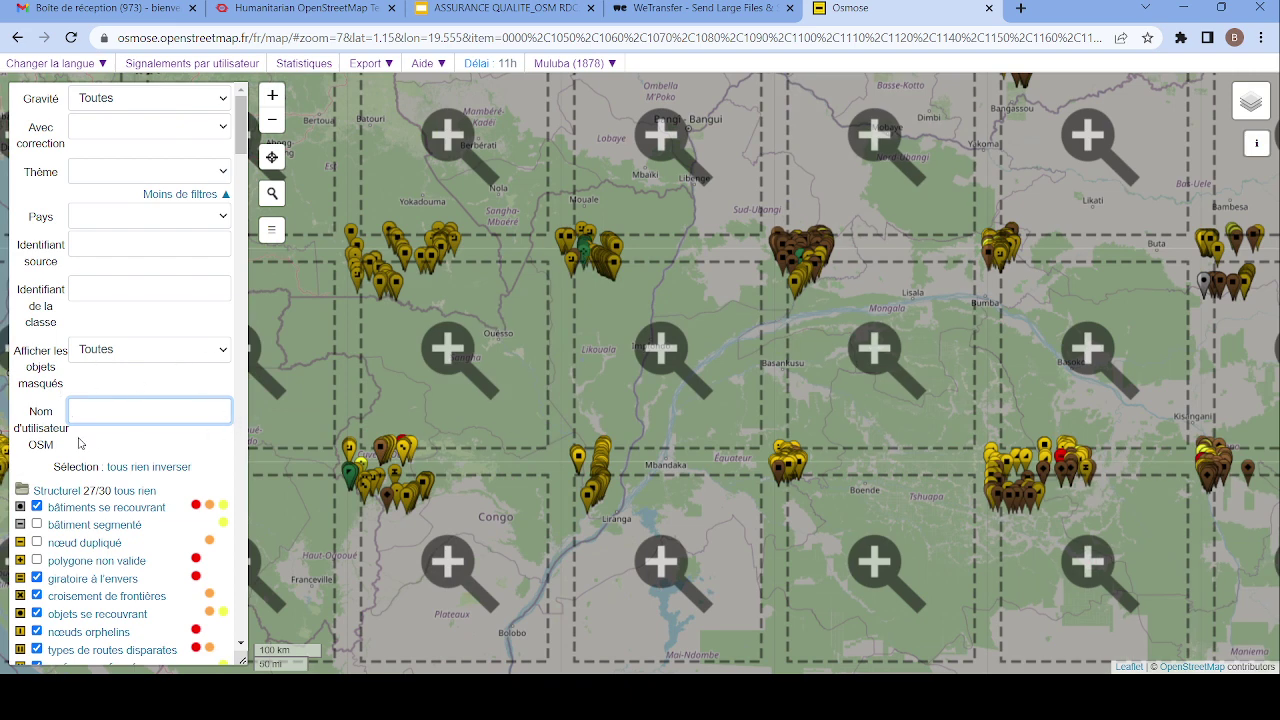
scroll(197, 467, "down", 2)
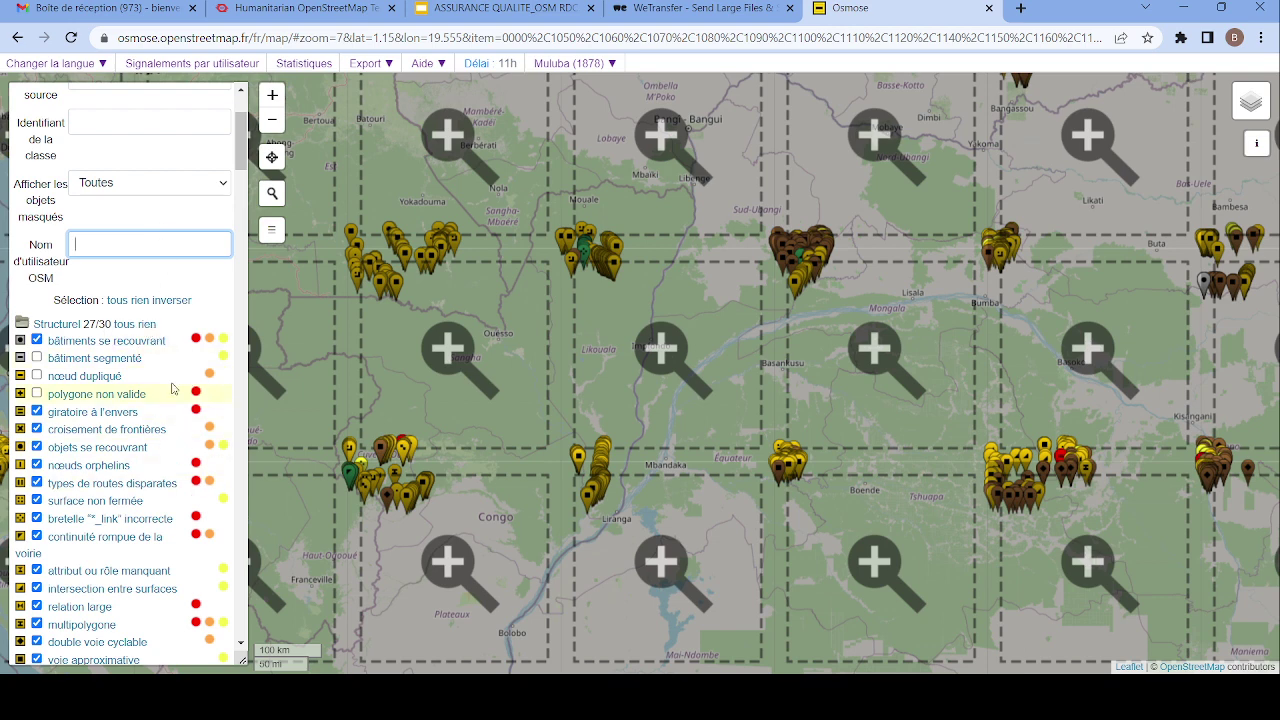
scroll(214, 329, "down", 2)
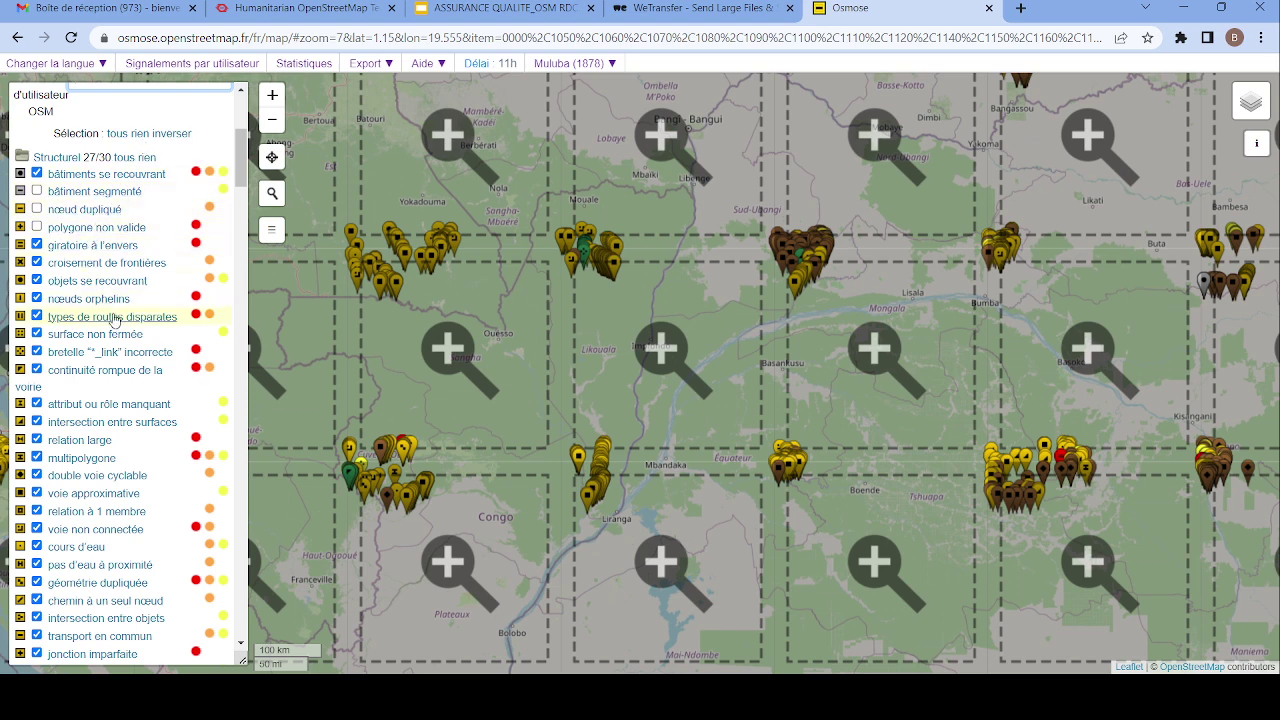
left_click(37, 174)
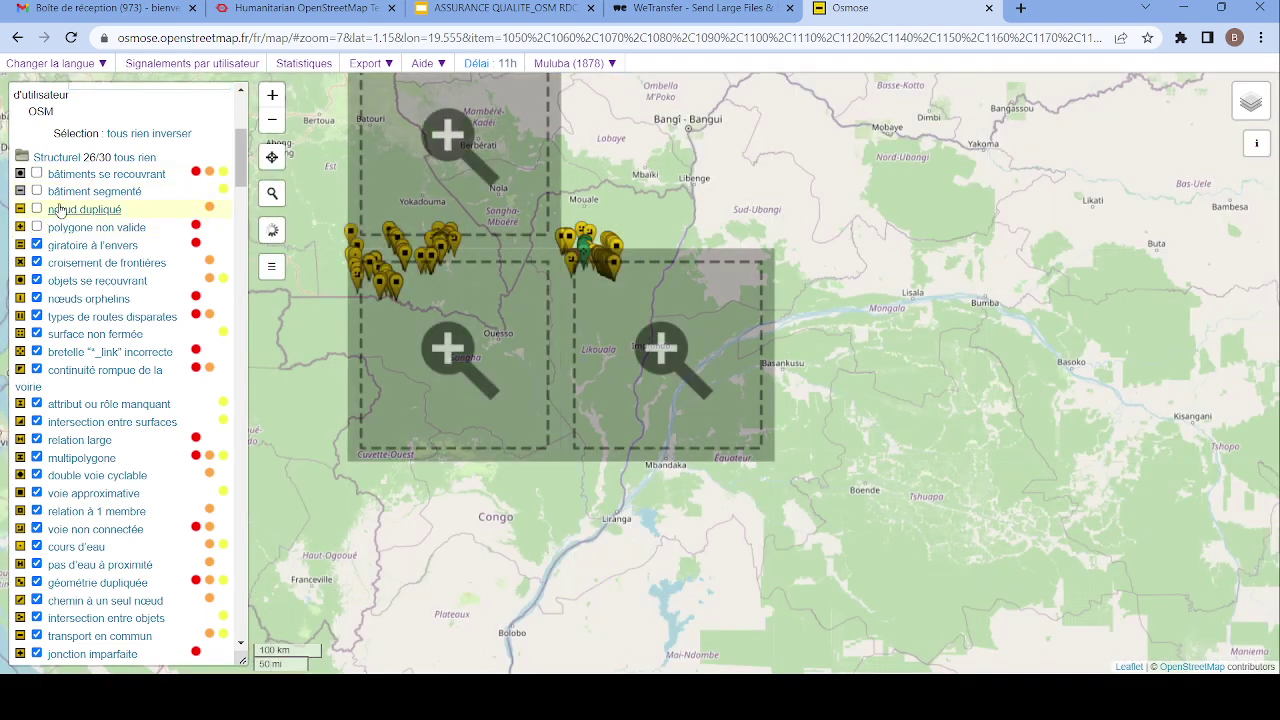
- Exclude the Structurel issue types from "giratoire à l'envers" through "double voie cyclable"
left_click(37, 245)
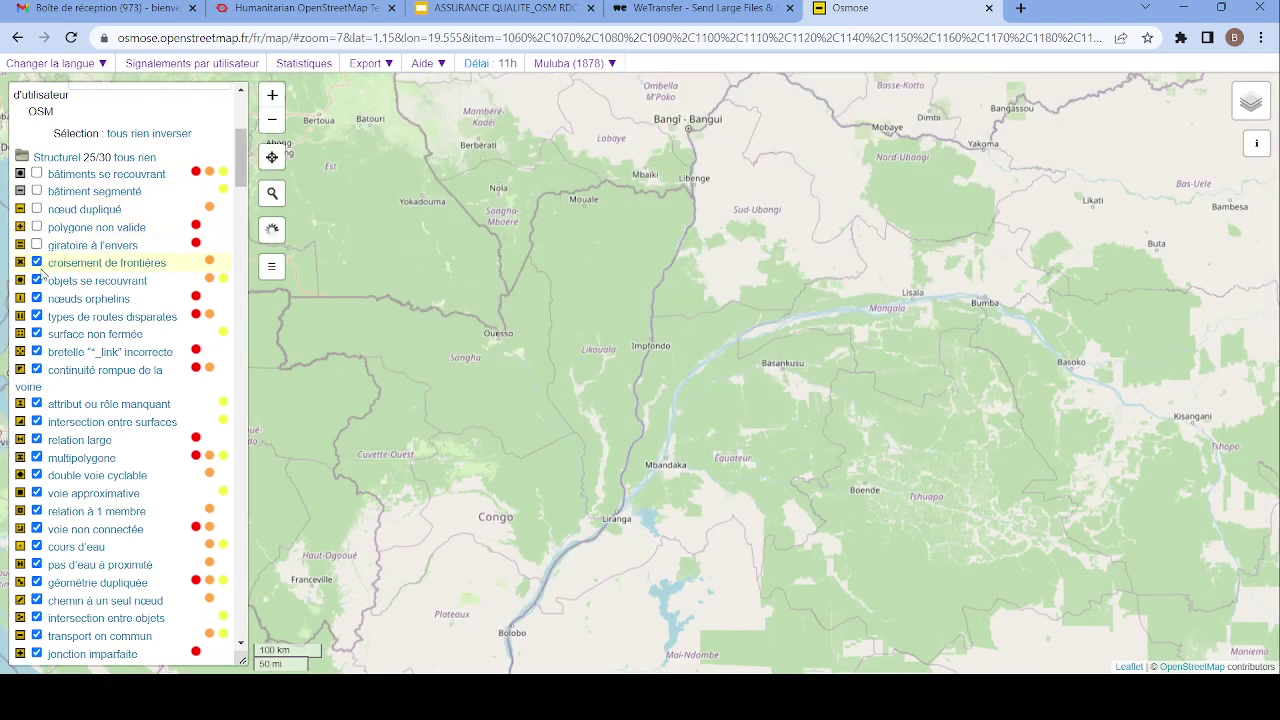
left_click(37, 262)
left_click(37, 280)
left_click(37, 298)
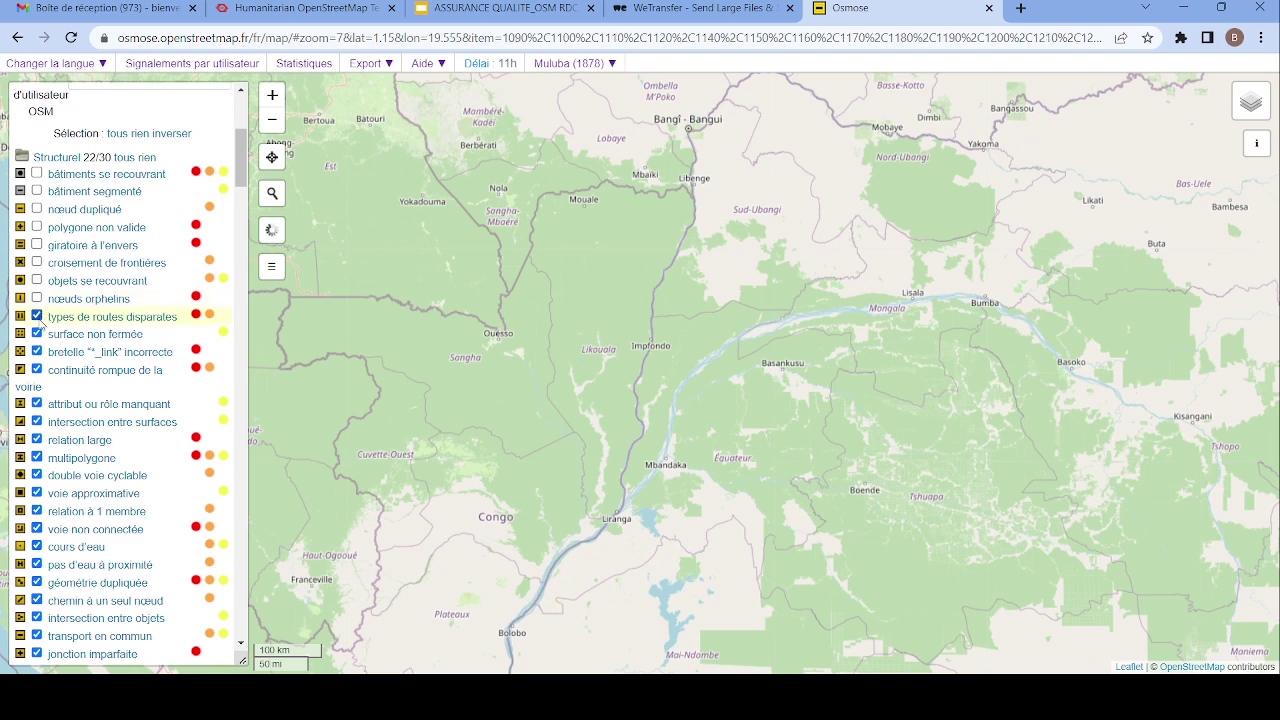
left_click(37, 316)
left_click(37, 334)
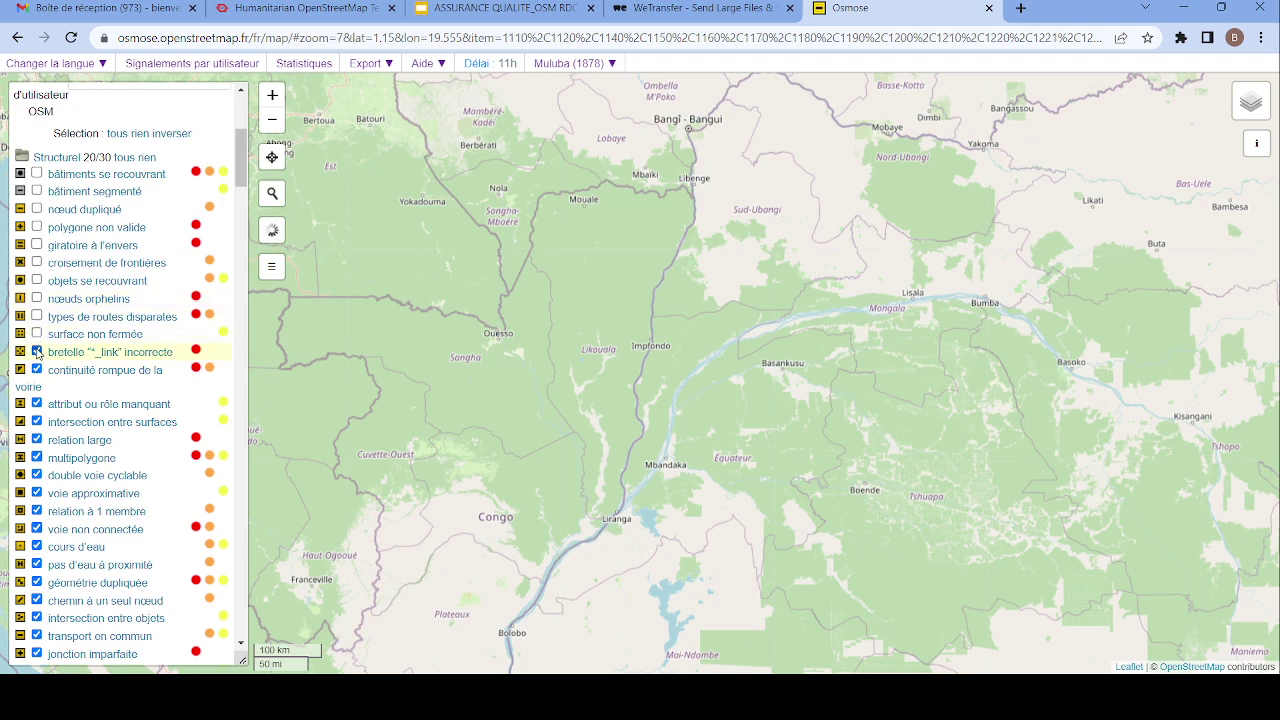
left_click(37, 351)
left_click(37, 369)
left_click(37, 403)
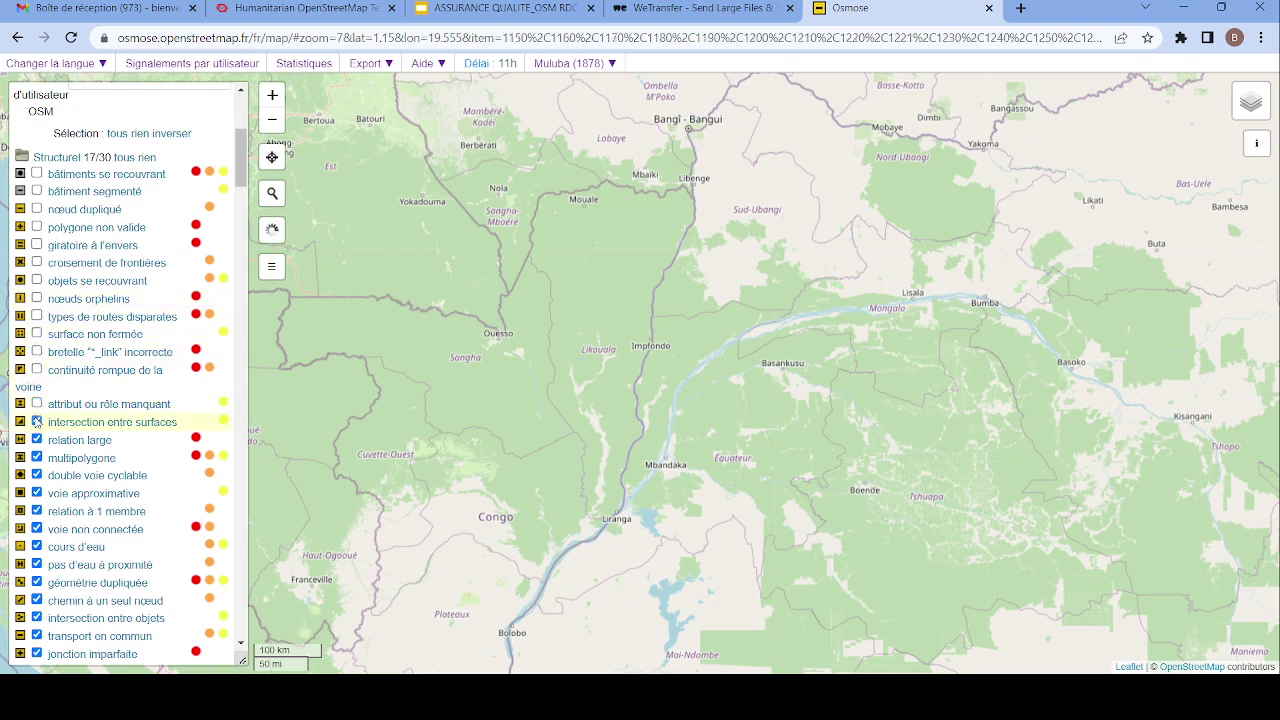
left_click(37, 421)
left_click(37, 439)
left_click(37, 457)
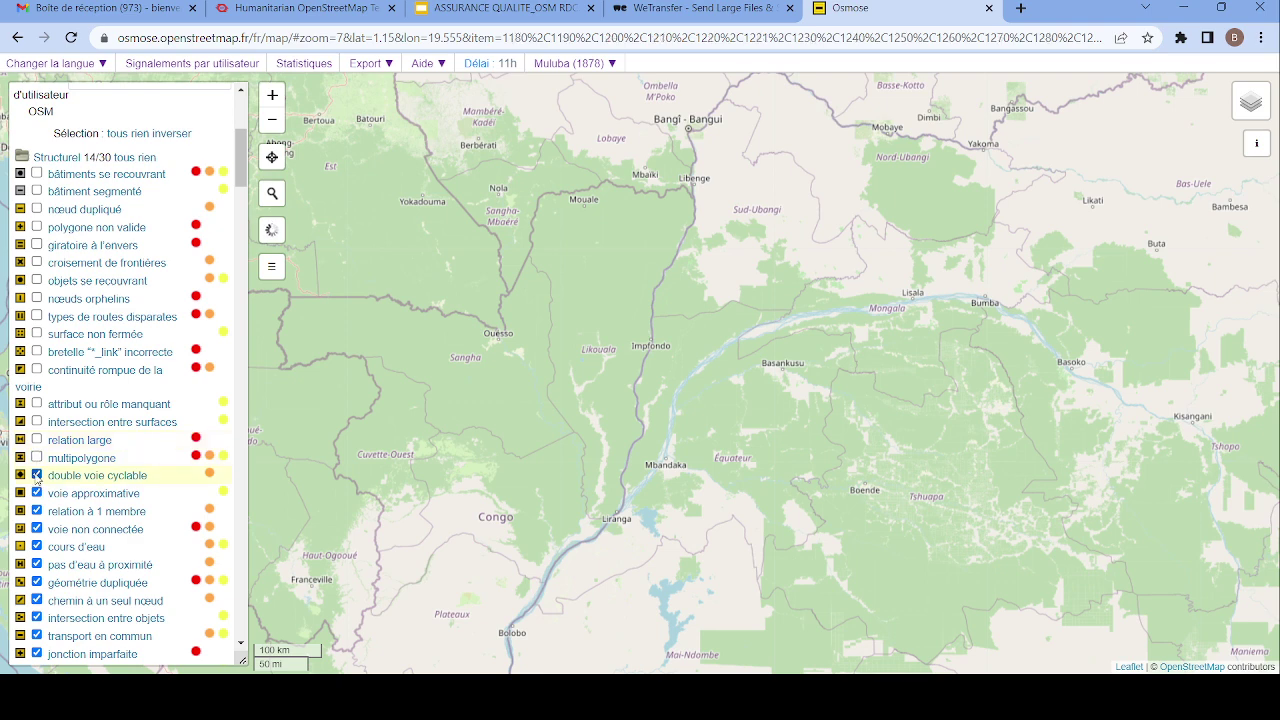
left_click(37, 475)
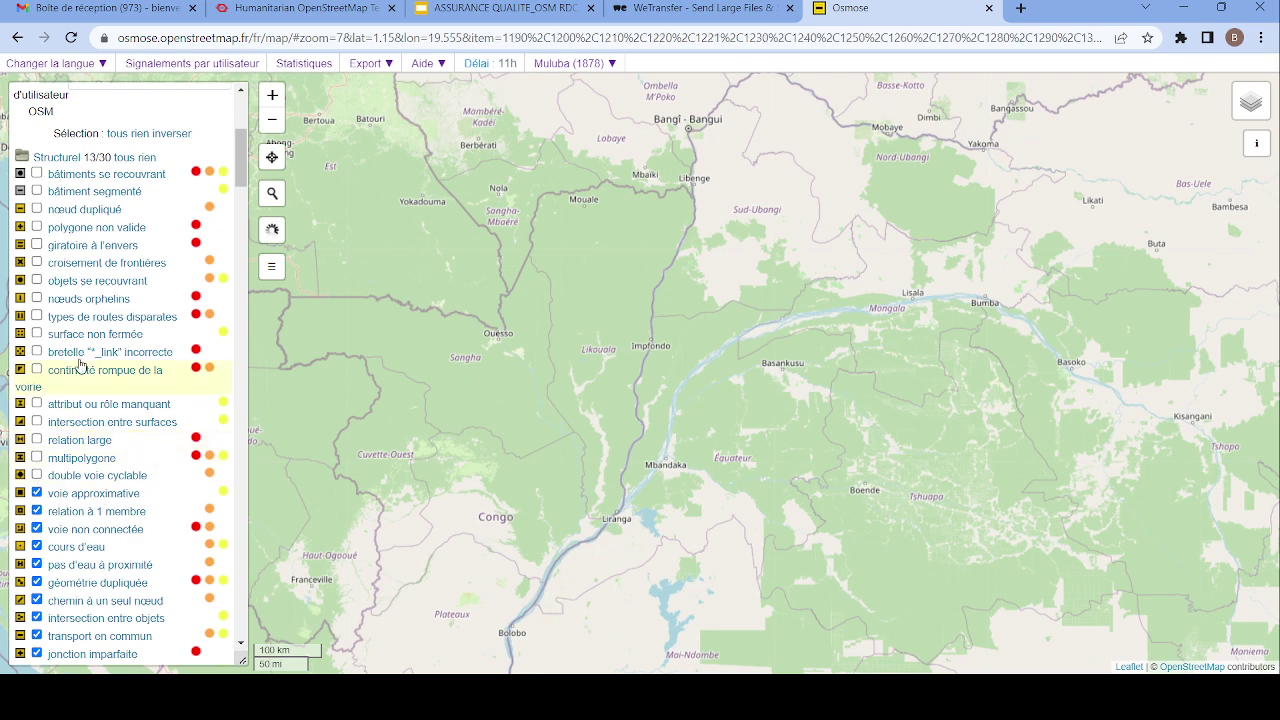
- Include "bâtiments se recouvrant" again and exclude "voie approximative", "relation à 1 membre" and "voie non connectée"
left_click(38, 174)
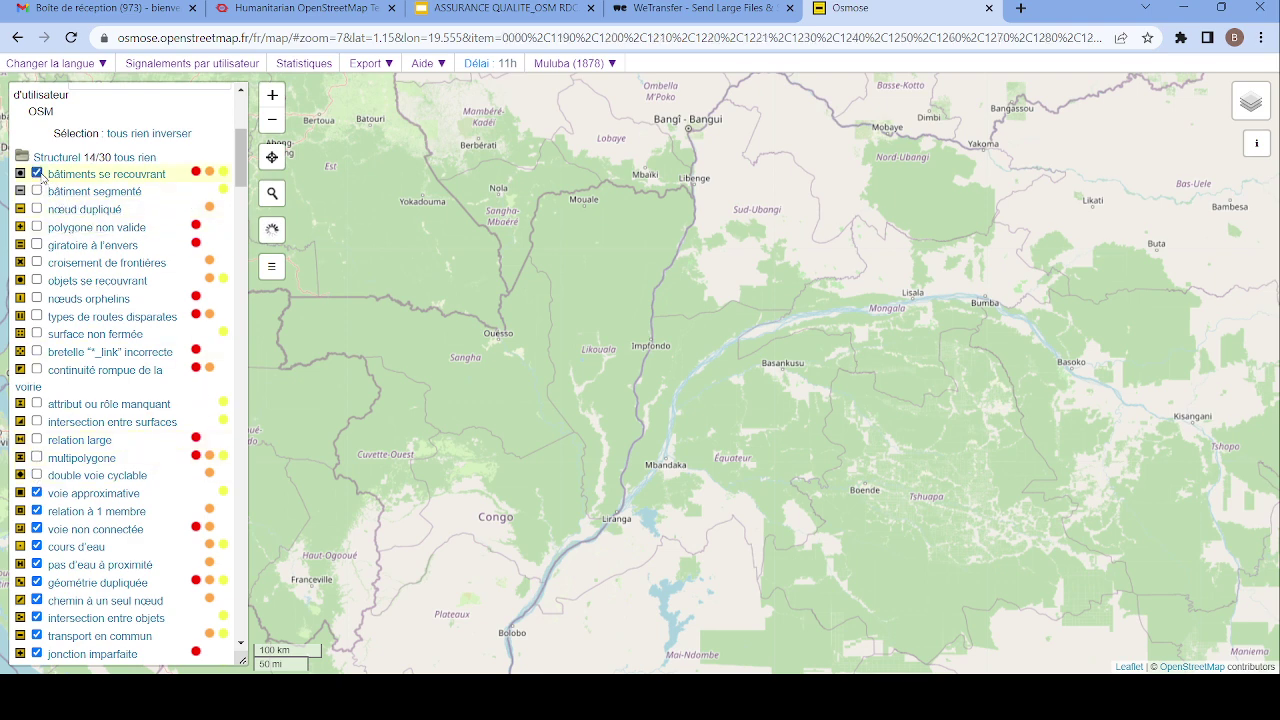
scroll(106, 450, "down", 3)
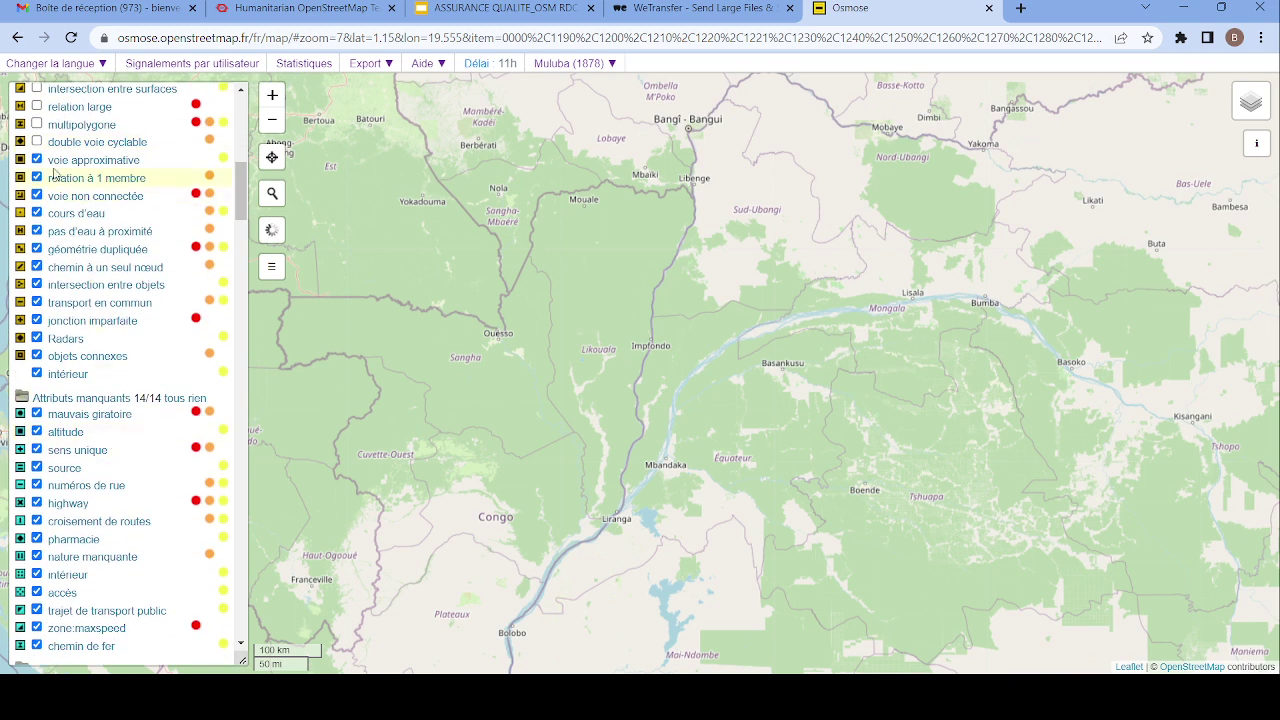
left_click(37, 160)
left_click(37, 177)
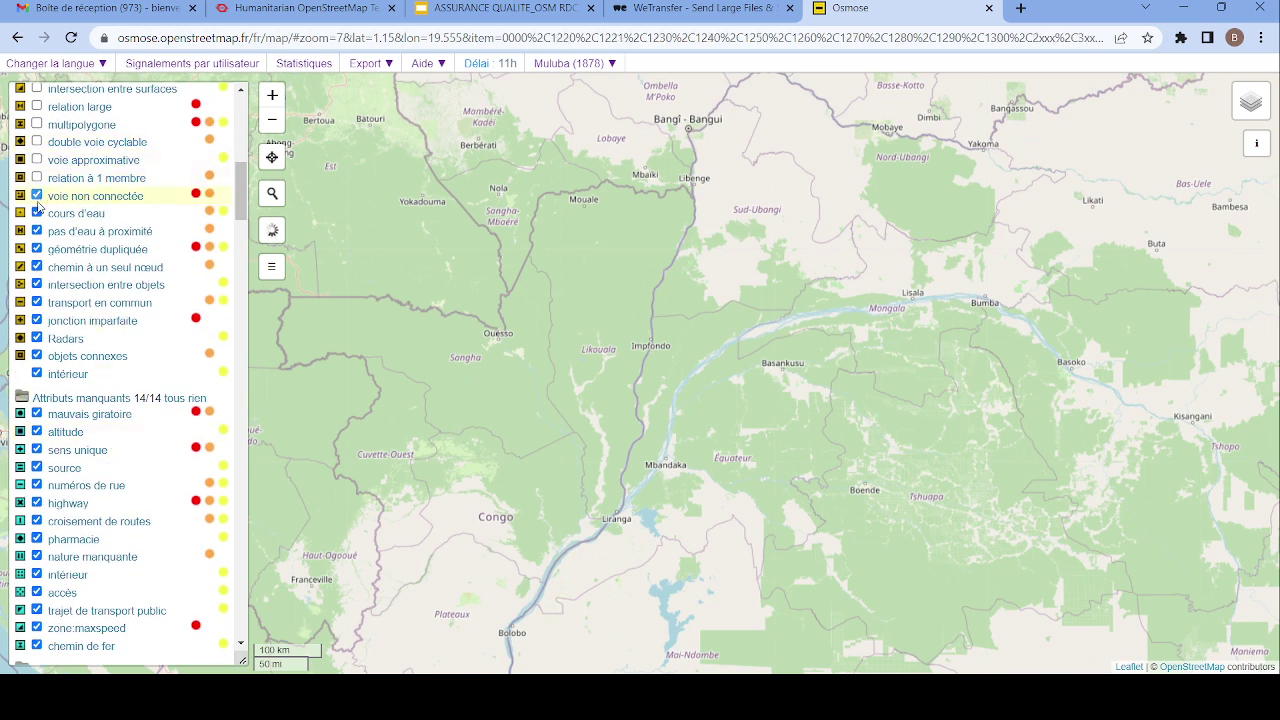
left_click(37, 196)
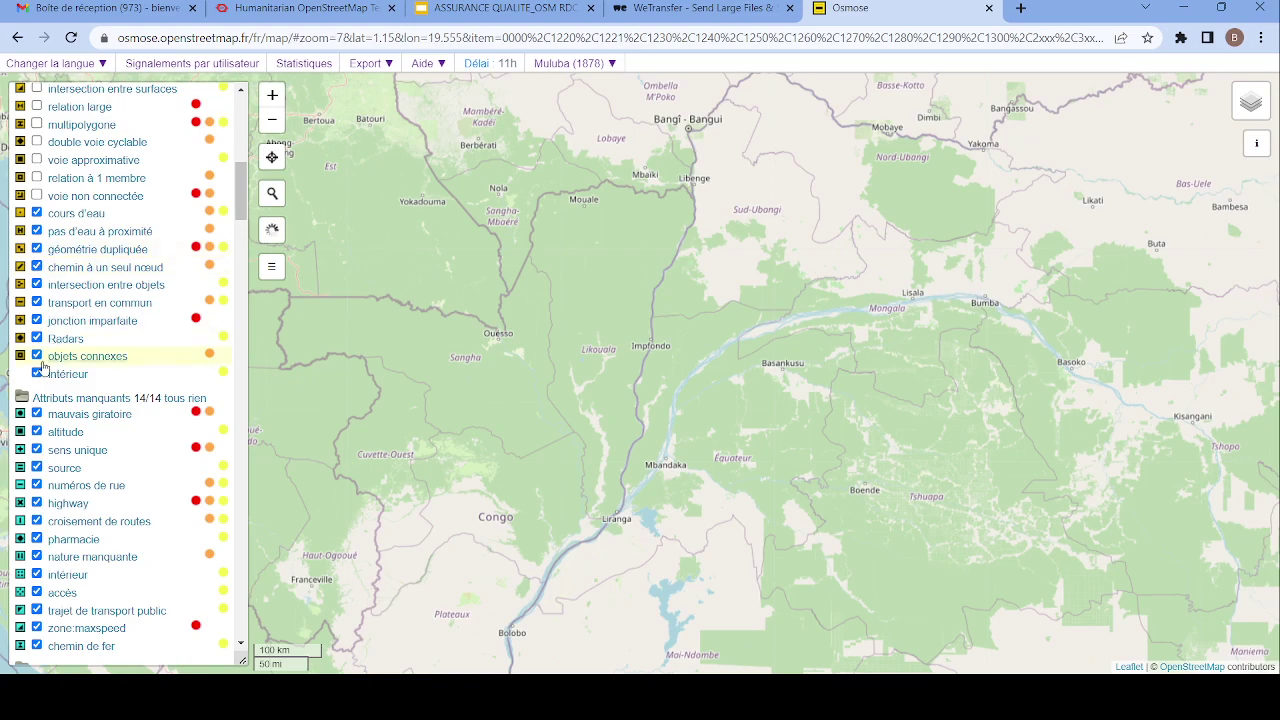
- Look through the remaining issue categories down to Validateur JOSM and return to the filters at the start of the list
scroll(130, 409, "down", 6)
scroll(130, 409, "down", 15)
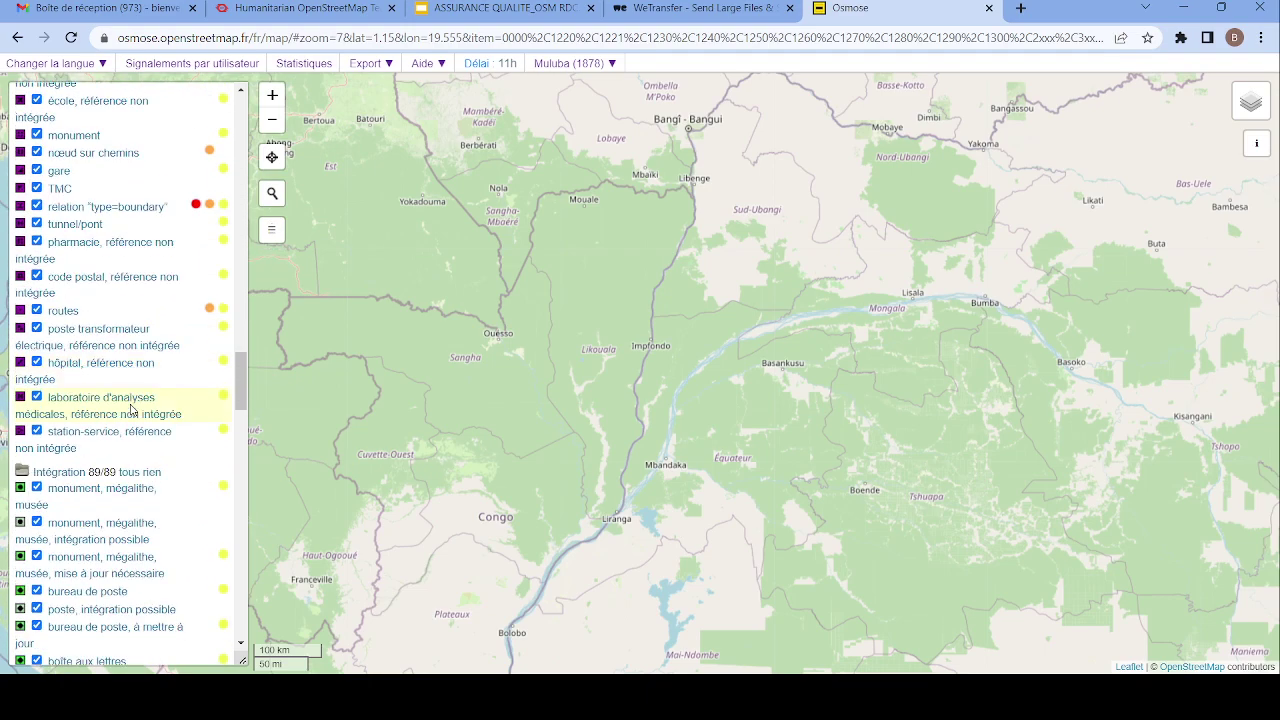
scroll(136, 400, "down", 10)
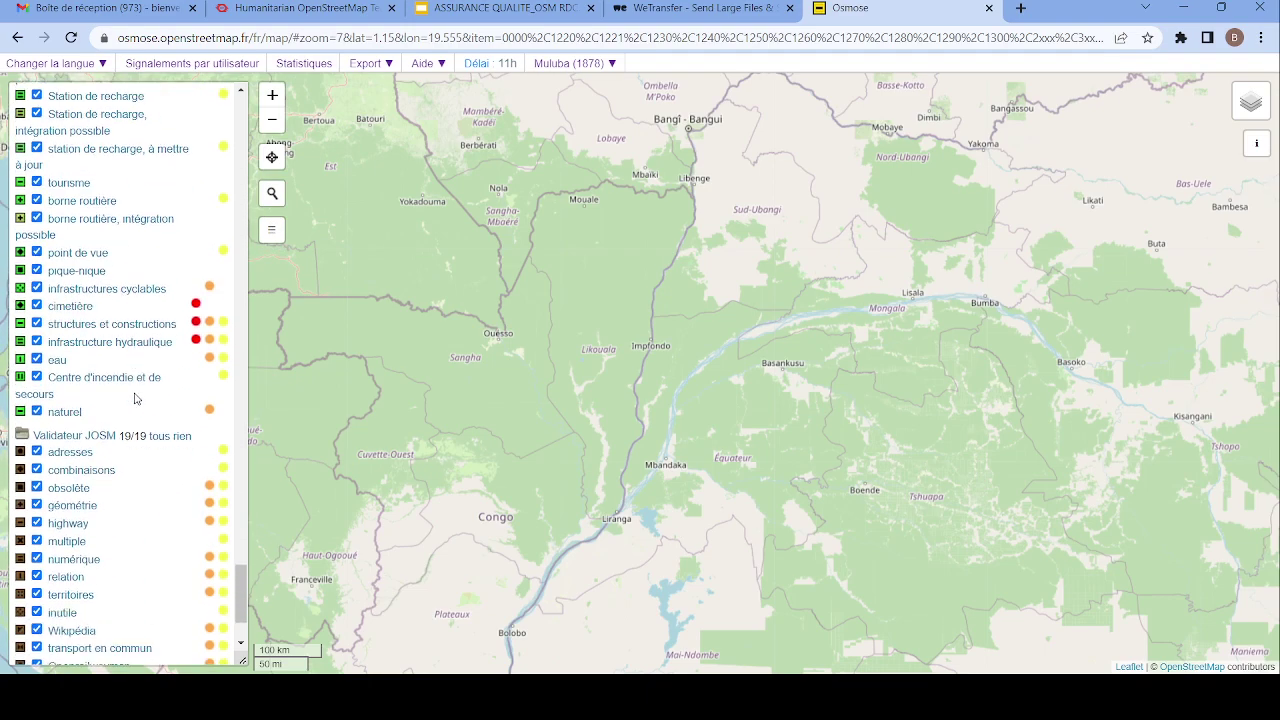
scroll(138, 388, "up", 20)
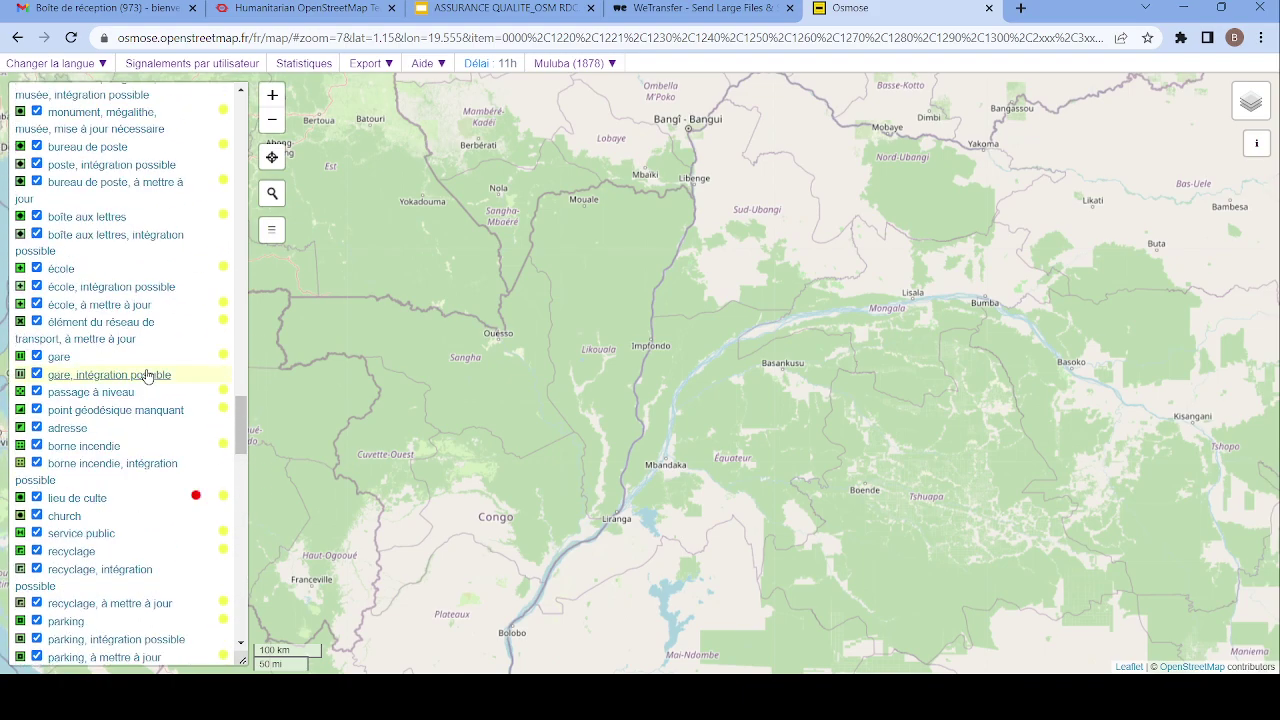
scroll(157, 377, "up", 15)
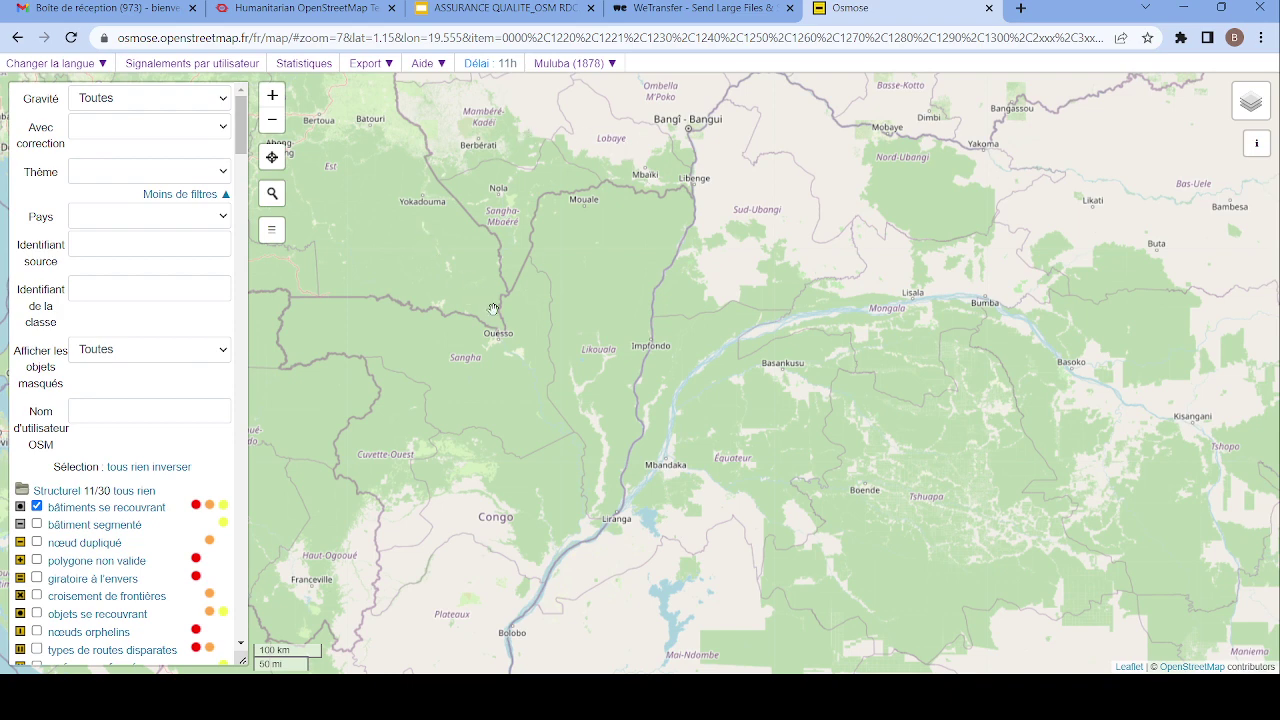
- Include every excluded Structurel issue type again, from "bâtiment segmenté" through "voie non connectée"
scroll(105, 500, "down", 3)
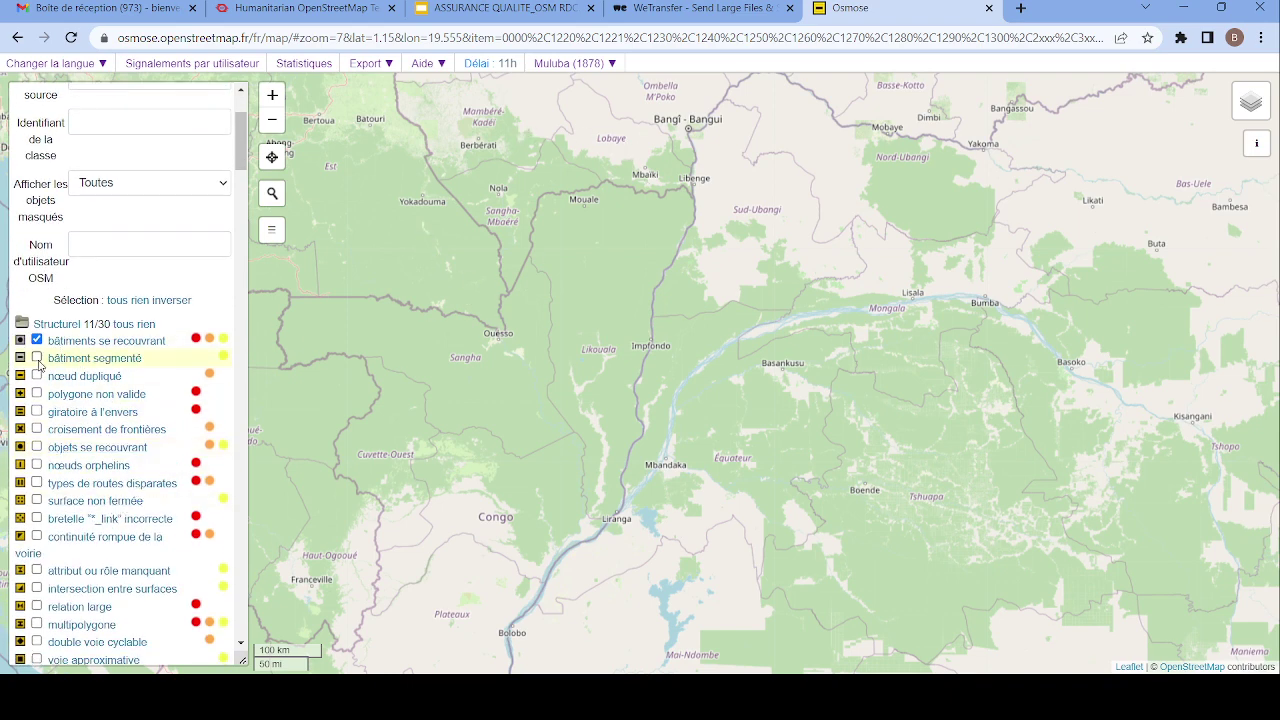
left_click(40, 359)
left_click(40, 377)
left_click(40, 395)
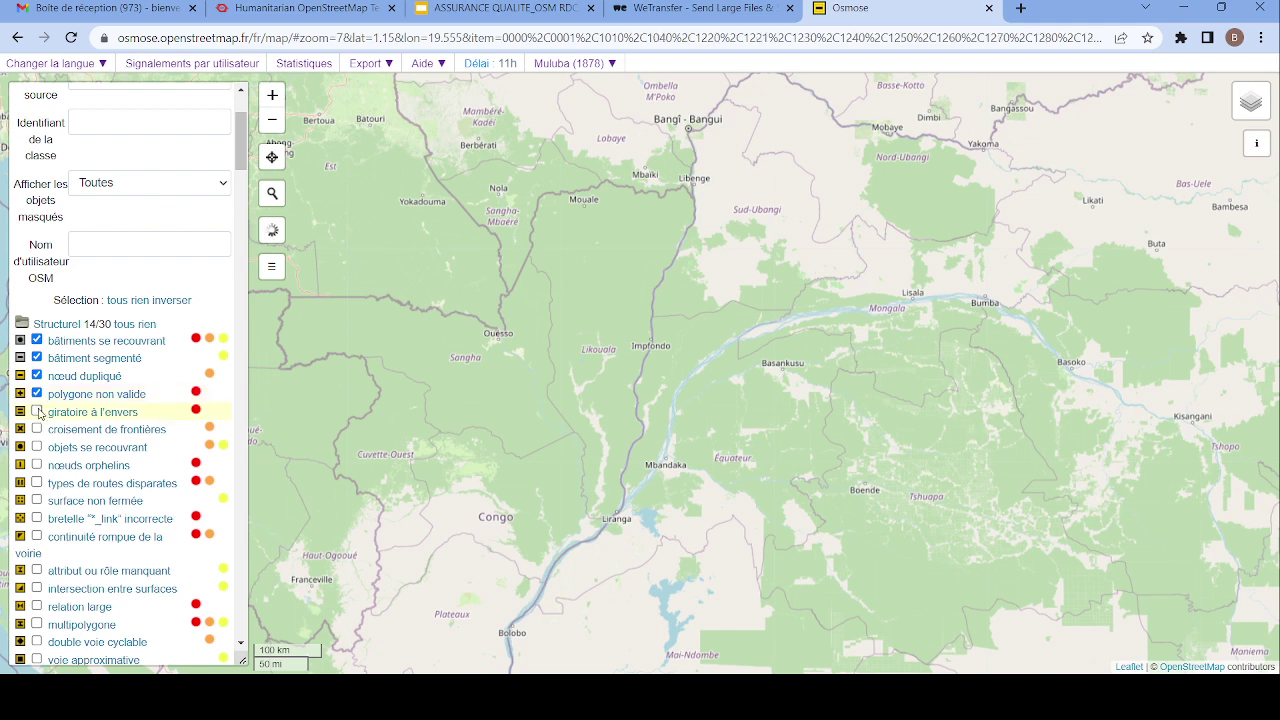
left_click(40, 412)
left_click(40, 429)
left_click(40, 447)
left_click(40, 465)
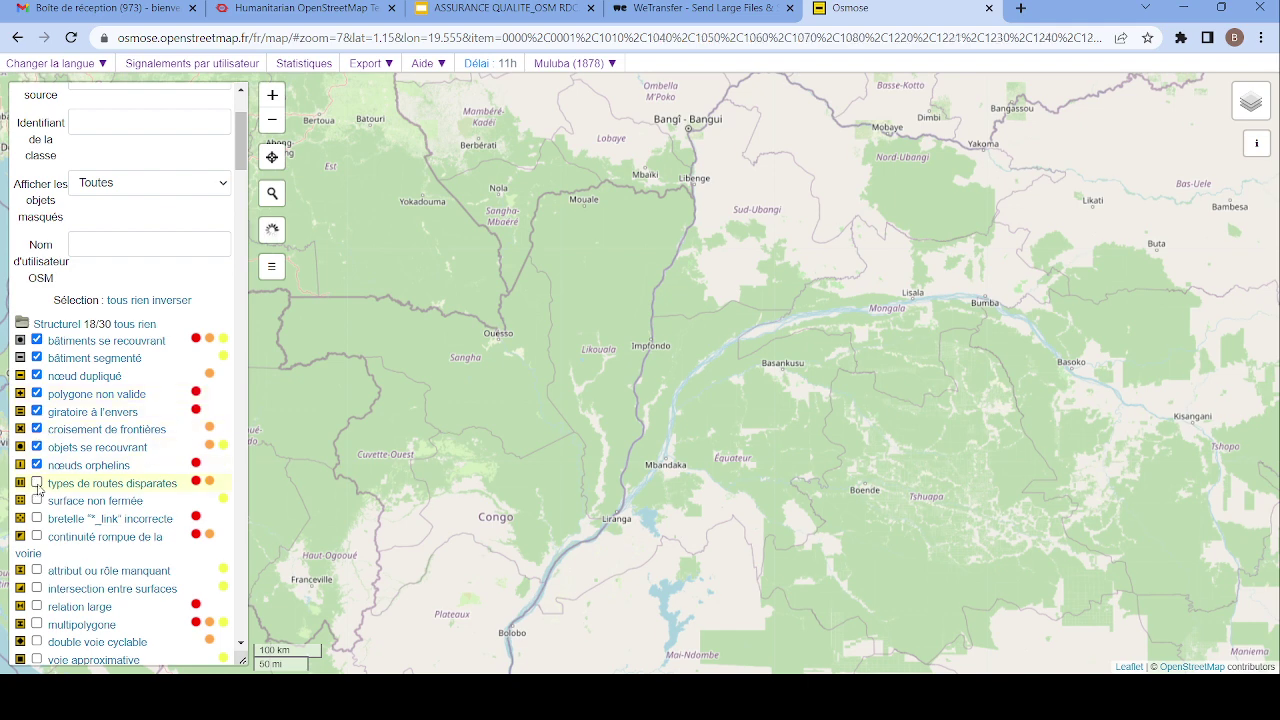
left_click(37, 501)
left_click(37, 483)
left_click(37, 519)
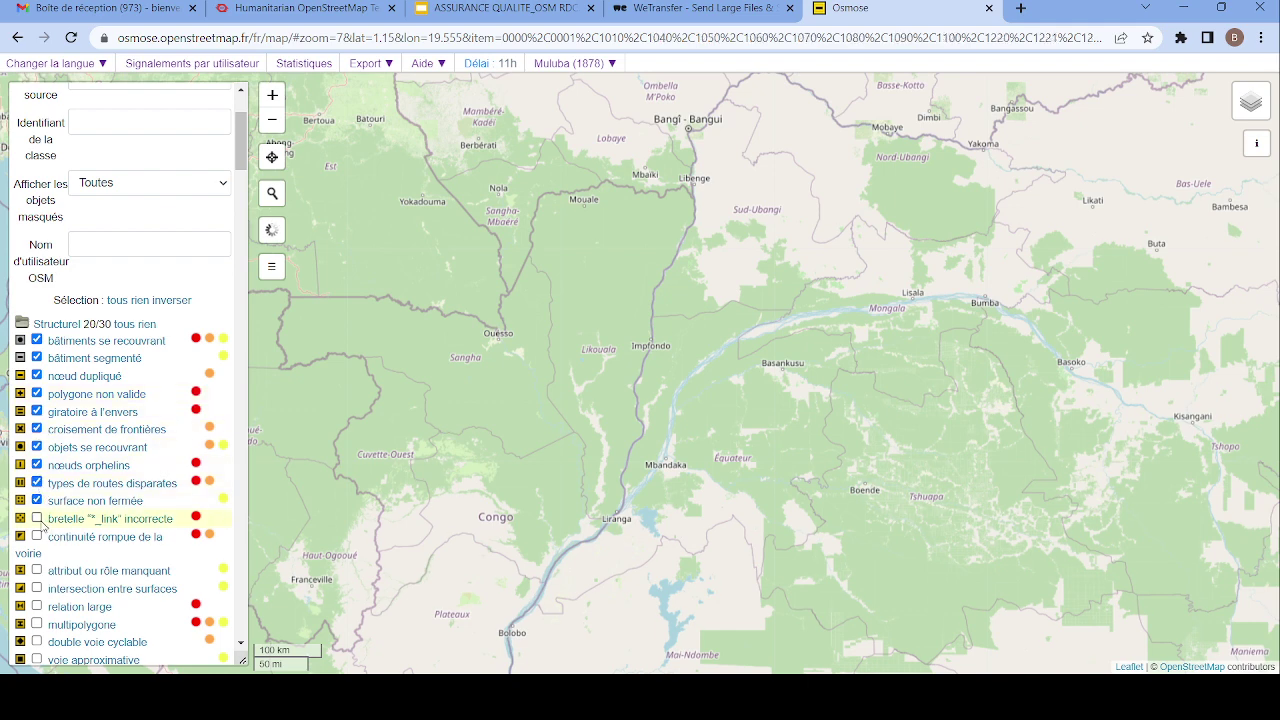
left_click(37, 537)
scroll(140, 400, "down", 3)
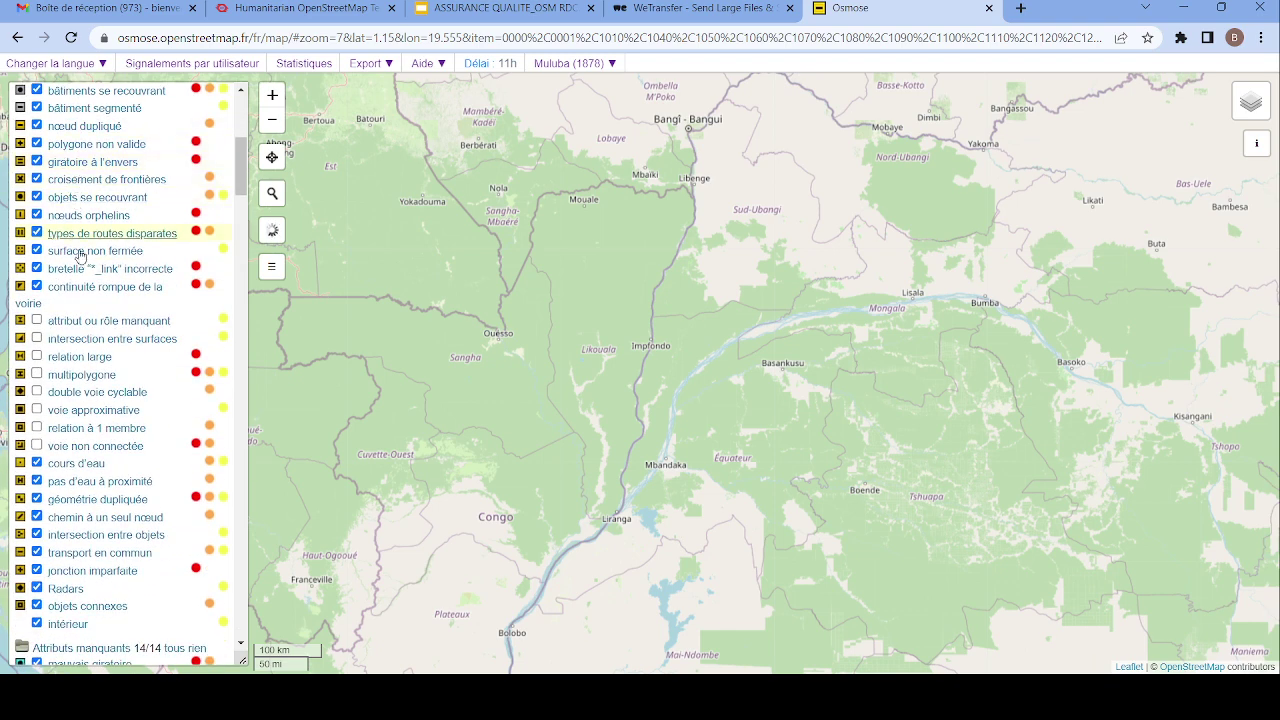
left_click(37, 321)
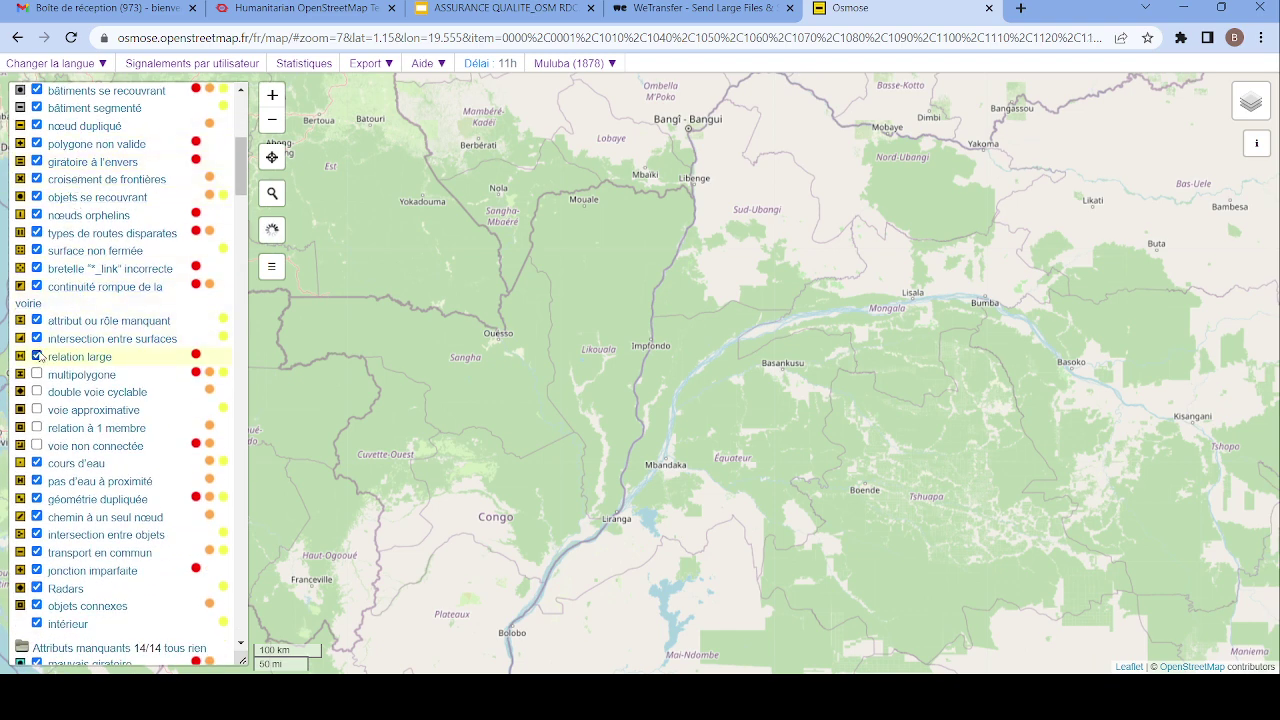
left_click(37, 410)
left_click(37, 445)
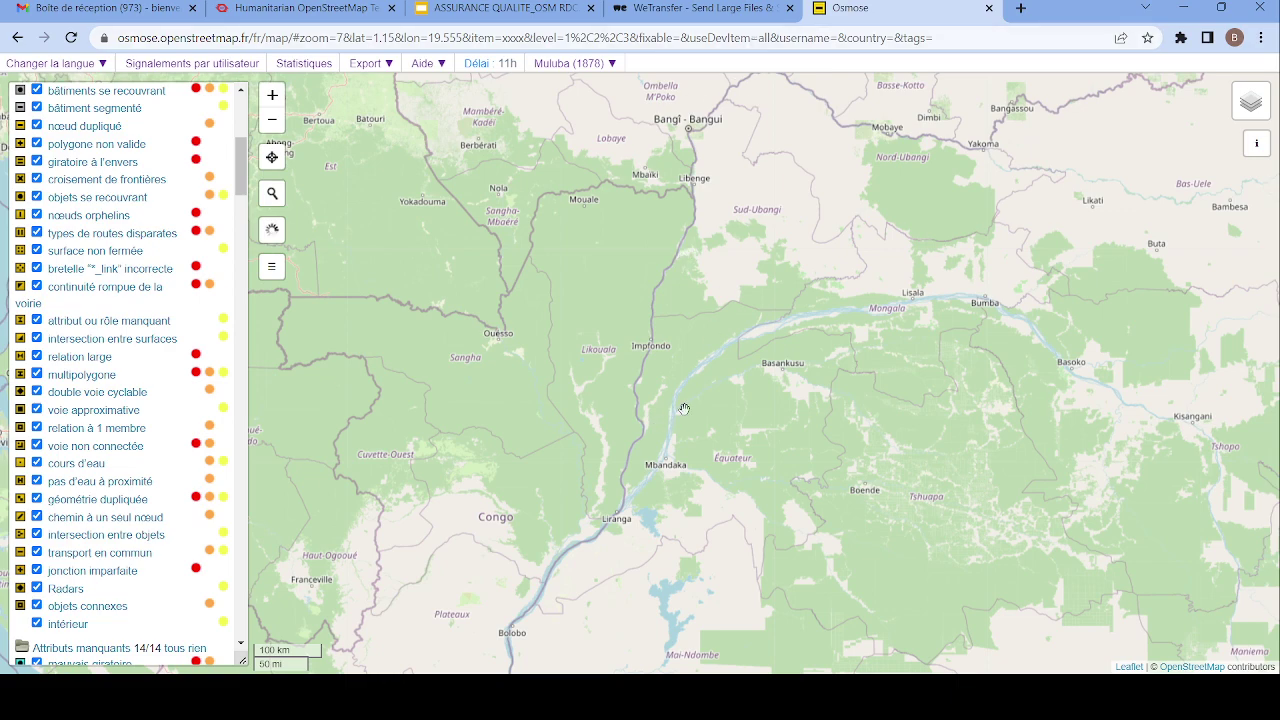
- Bring northern Niger into view on the map, with Arlit, Agadez and Bilma visible
scroll(684, 409, "down", 2)
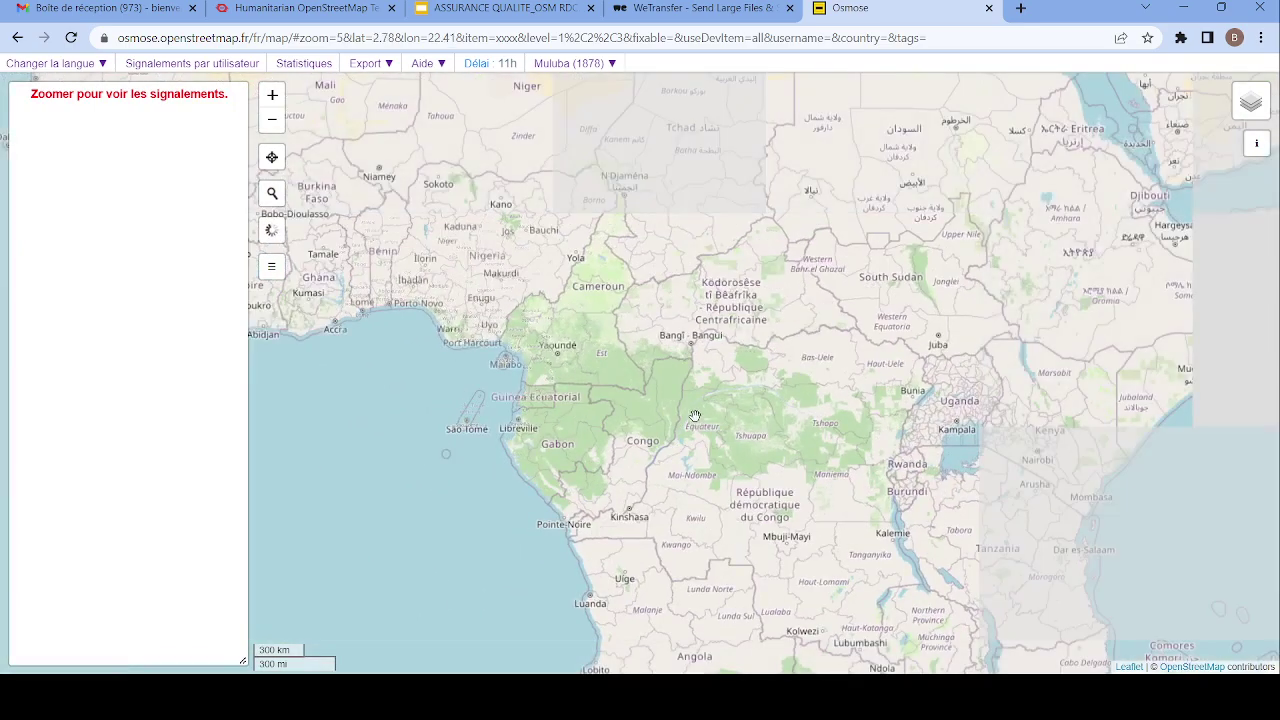
left_click_drag(564, 97, 906, 444)
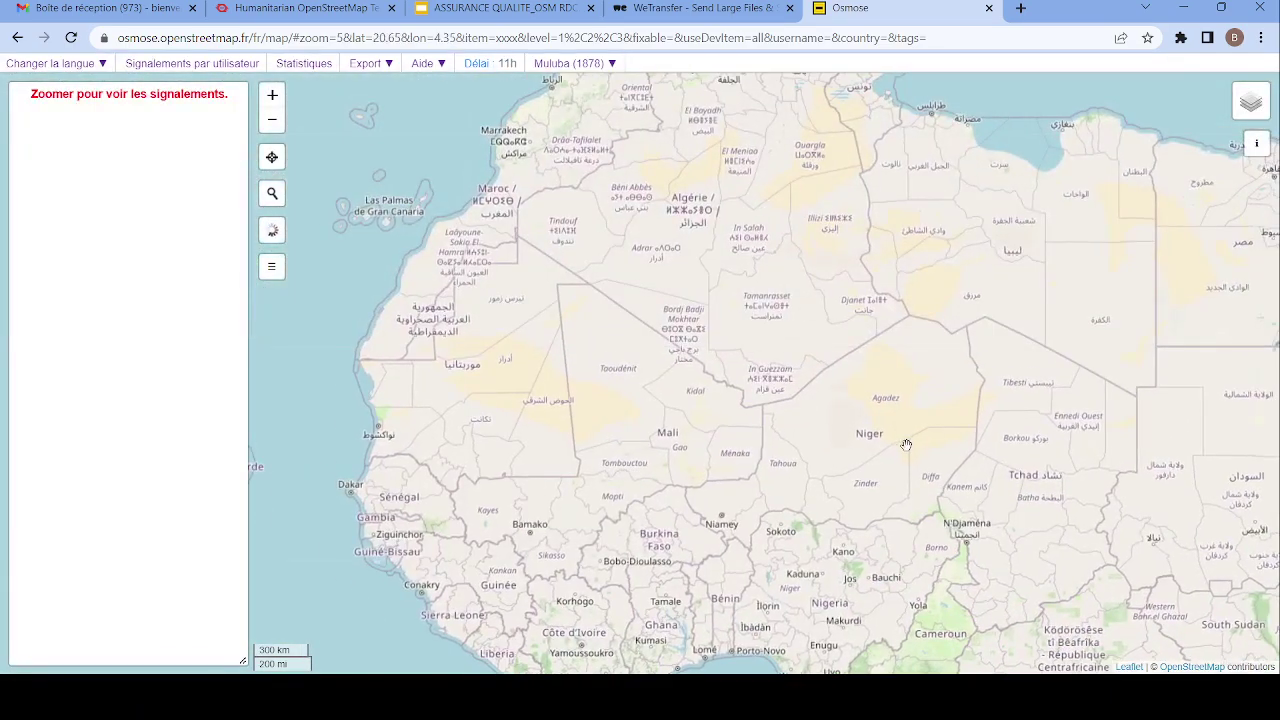
scroll(873, 441, "up", 3)
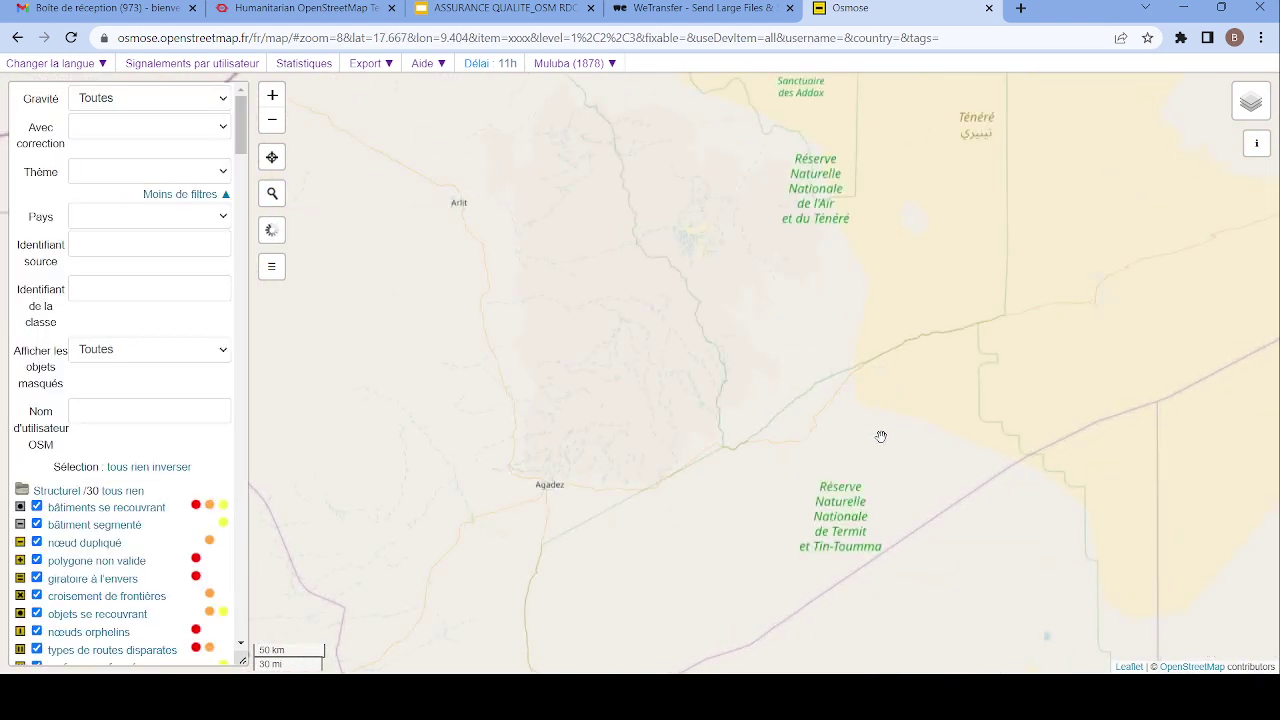
scroll(760, 394, "down", 1)
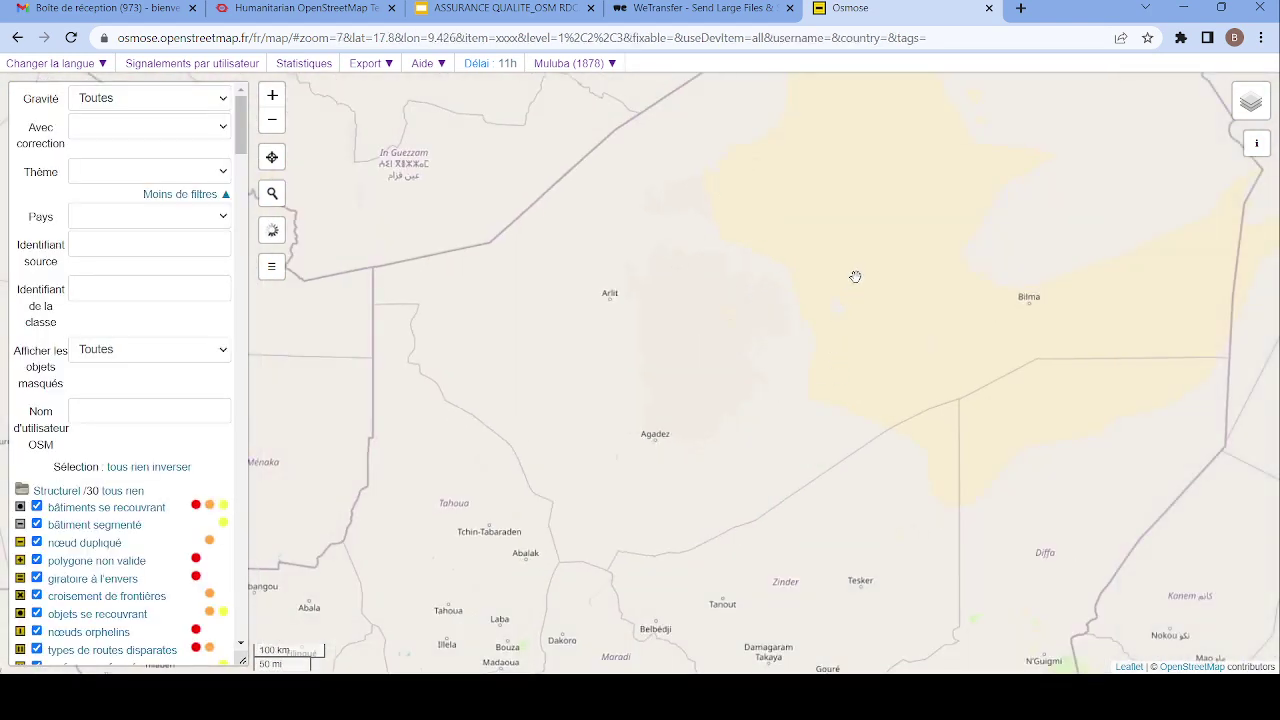
left_click_drag(854, 277, 820, 434)
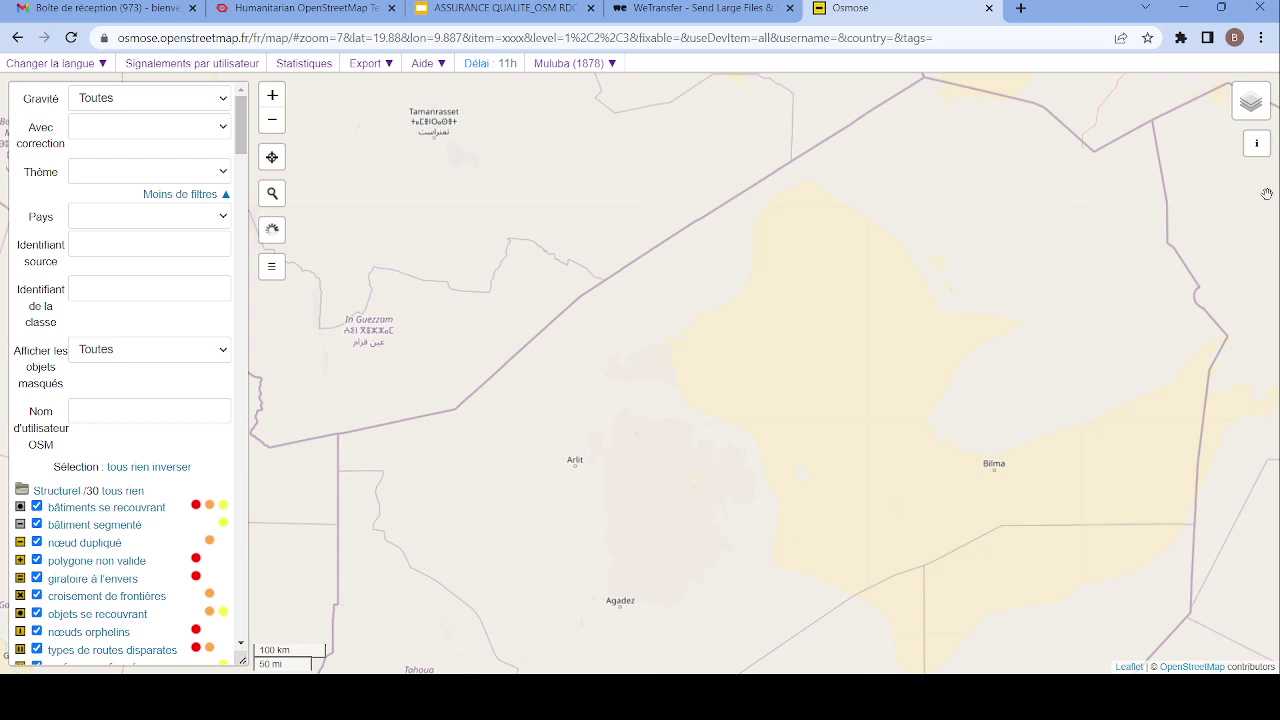
- Read the Osmose-QA welcome information and close it
mouse_move(1260, 106)
left_click(1258, 144)
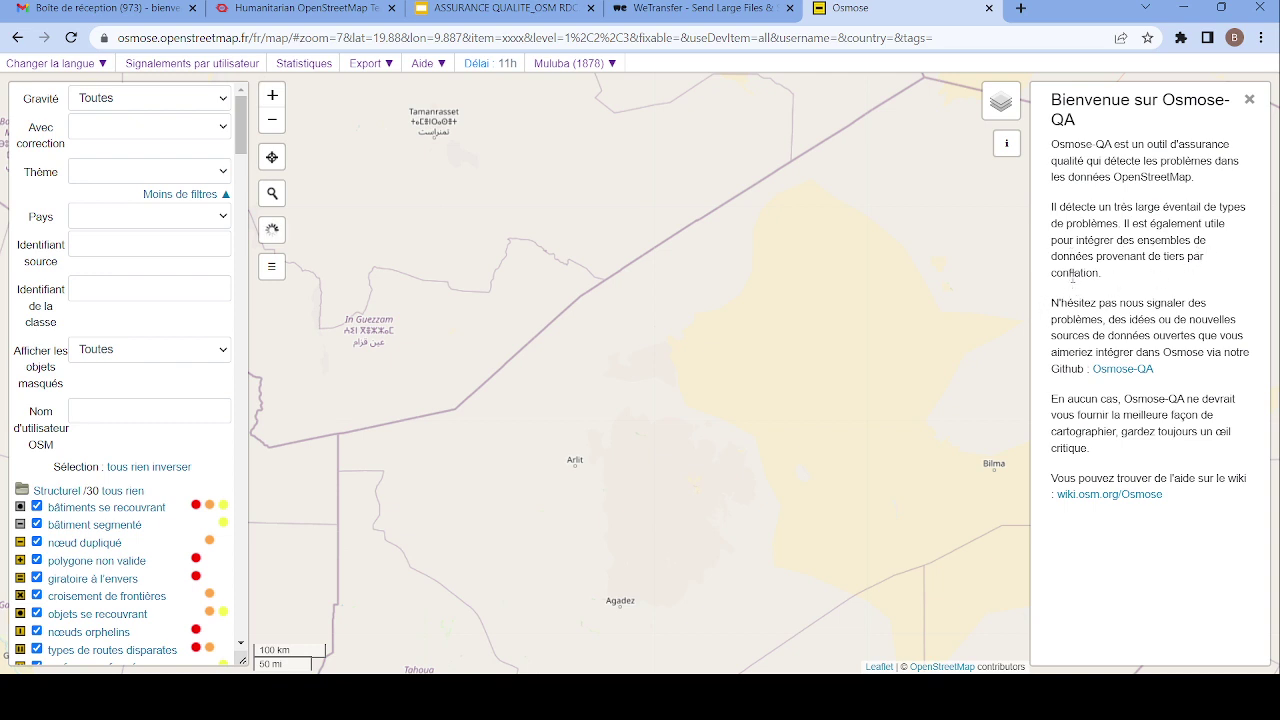
left_click(1250, 103)
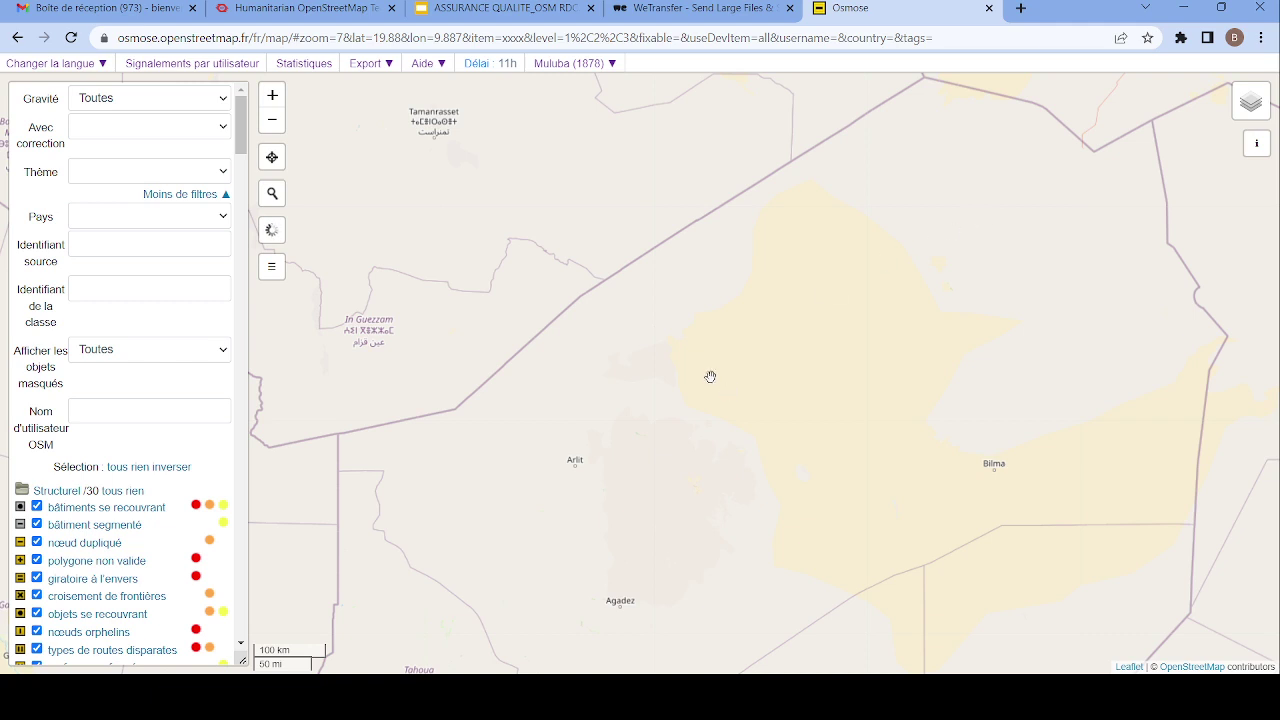
- Zoom in one level and examine the issue markers around Bilma in northeastern Niger
left_click(270, 100)
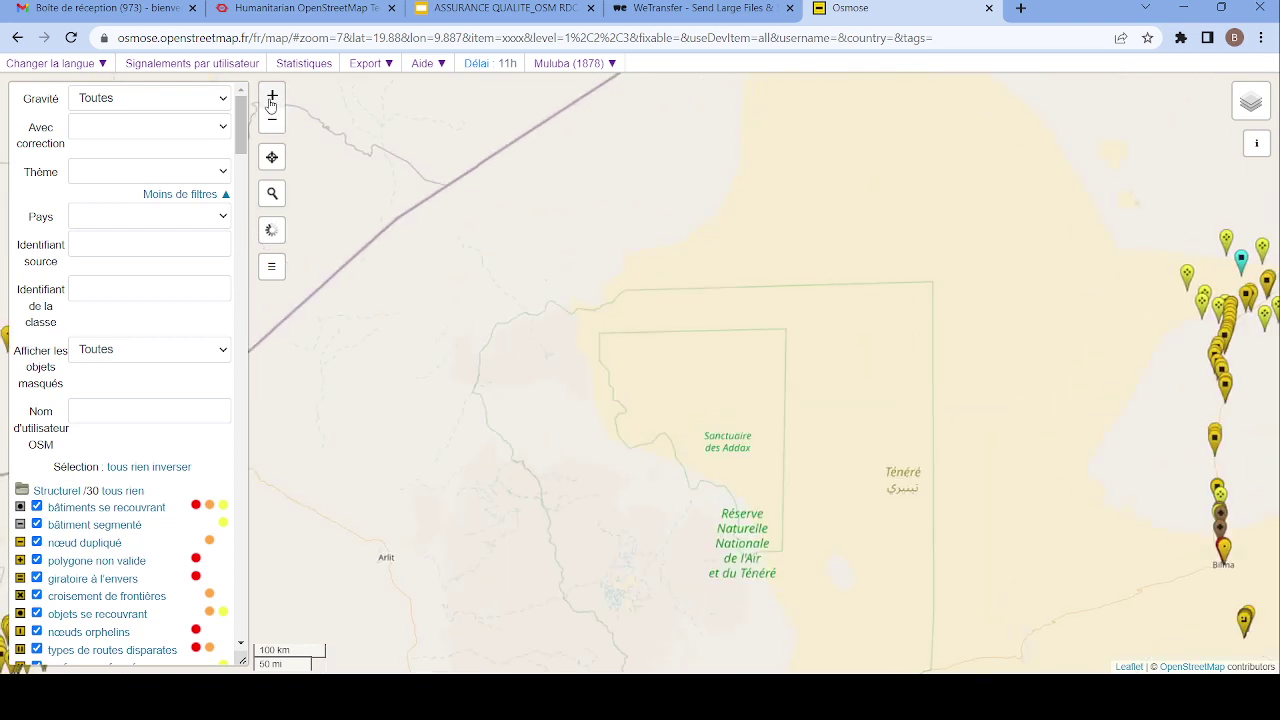
left_click_drag(1173, 460, 751, 394)
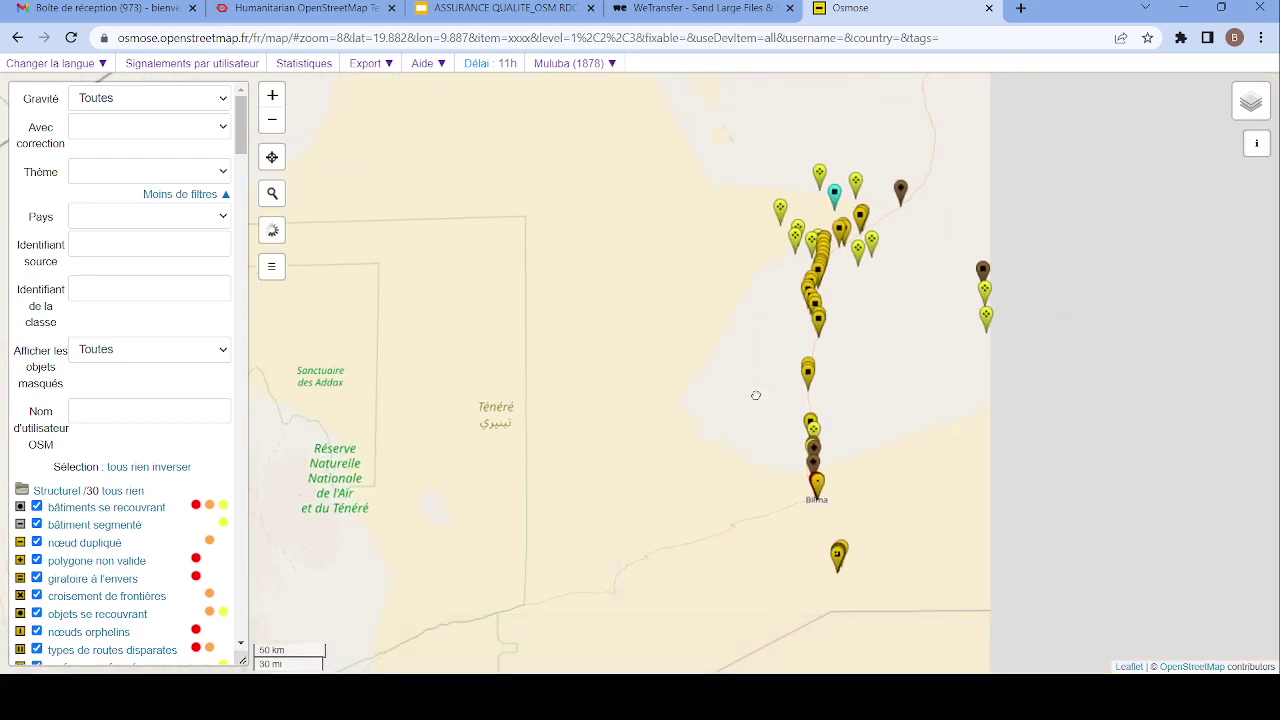
left_click_drag(943, 383, 820, 284)
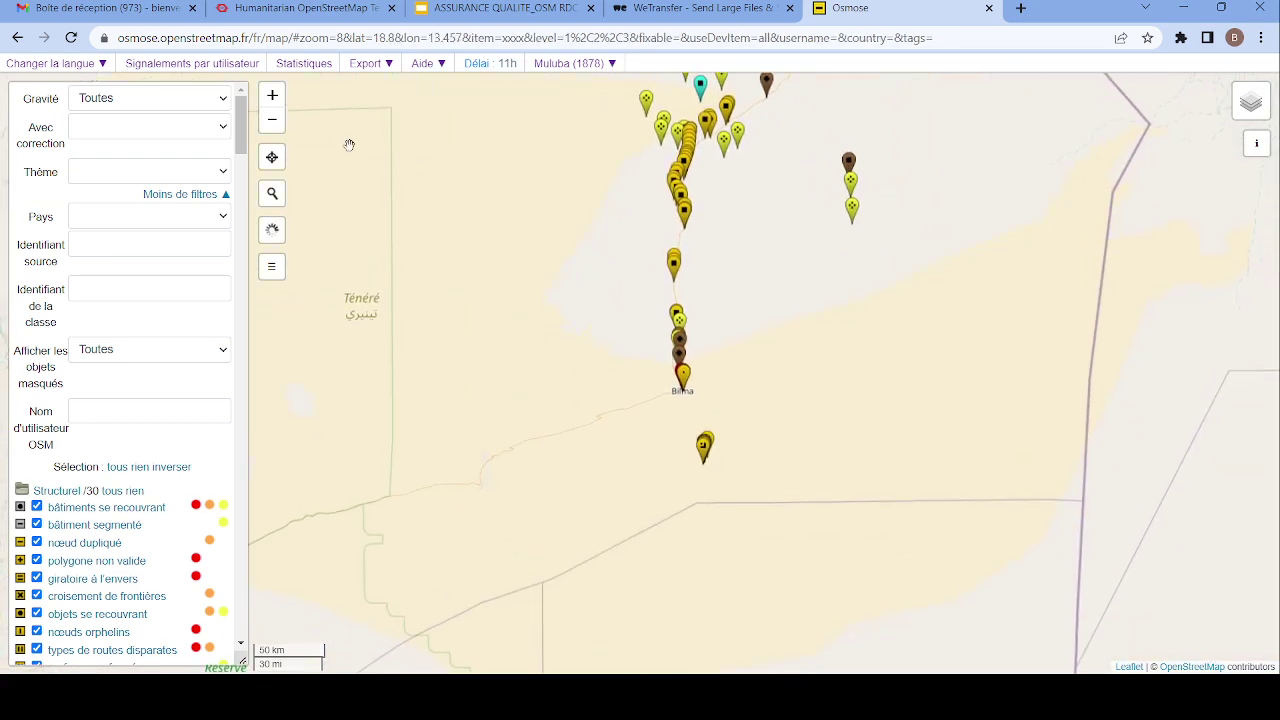
- Demonstrate the map zoom by going out to the whole of northern Africa and back in to Niger
left_click(271, 127)
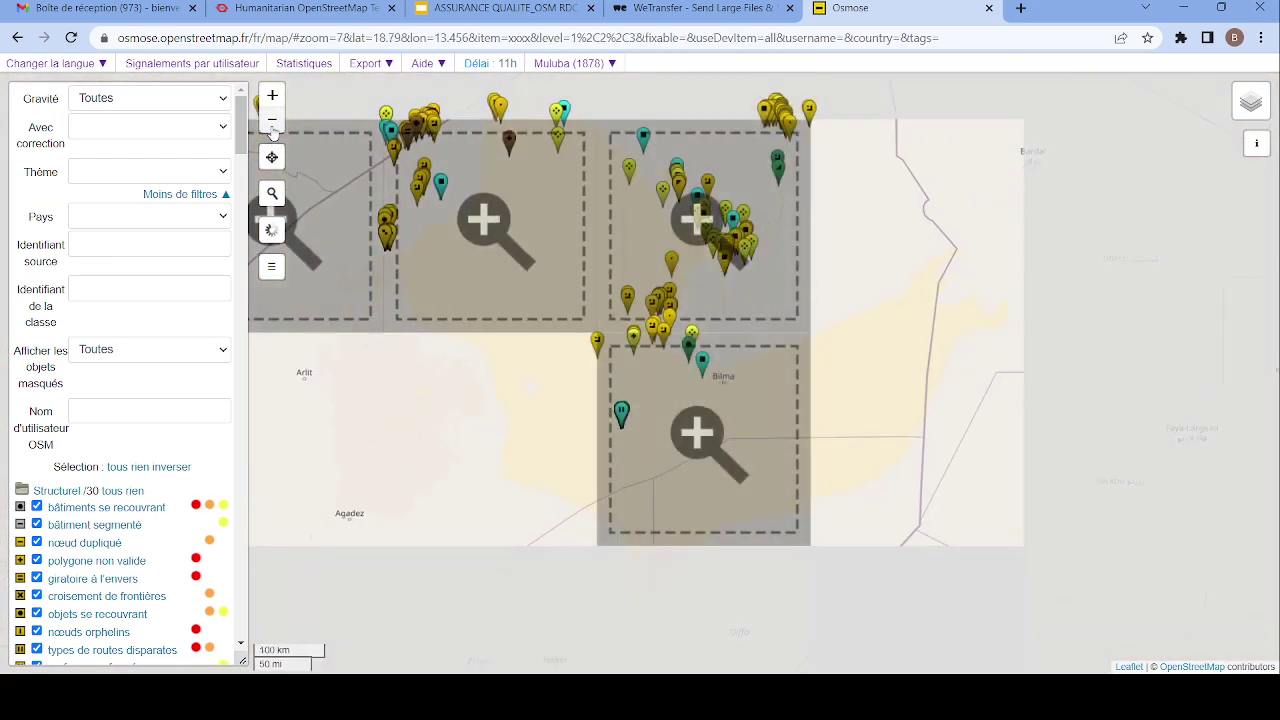
left_click(271, 127)
left_click(271, 127)
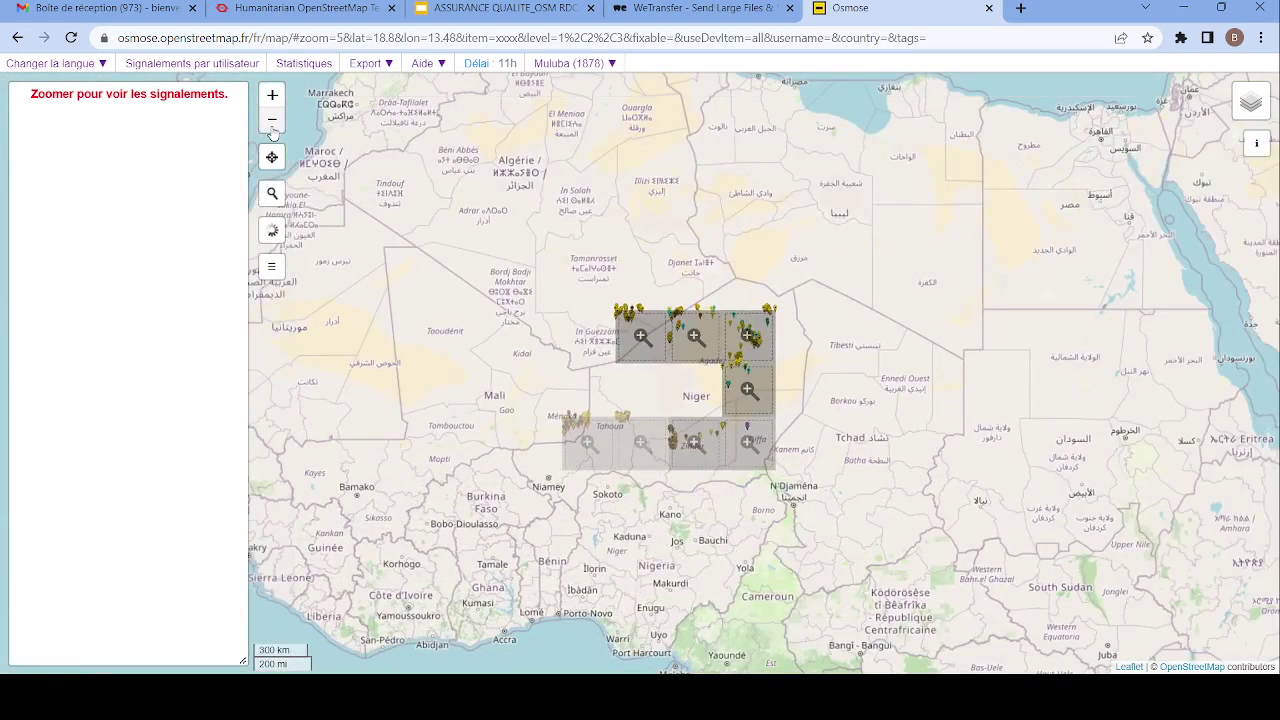
left_click(271, 127)
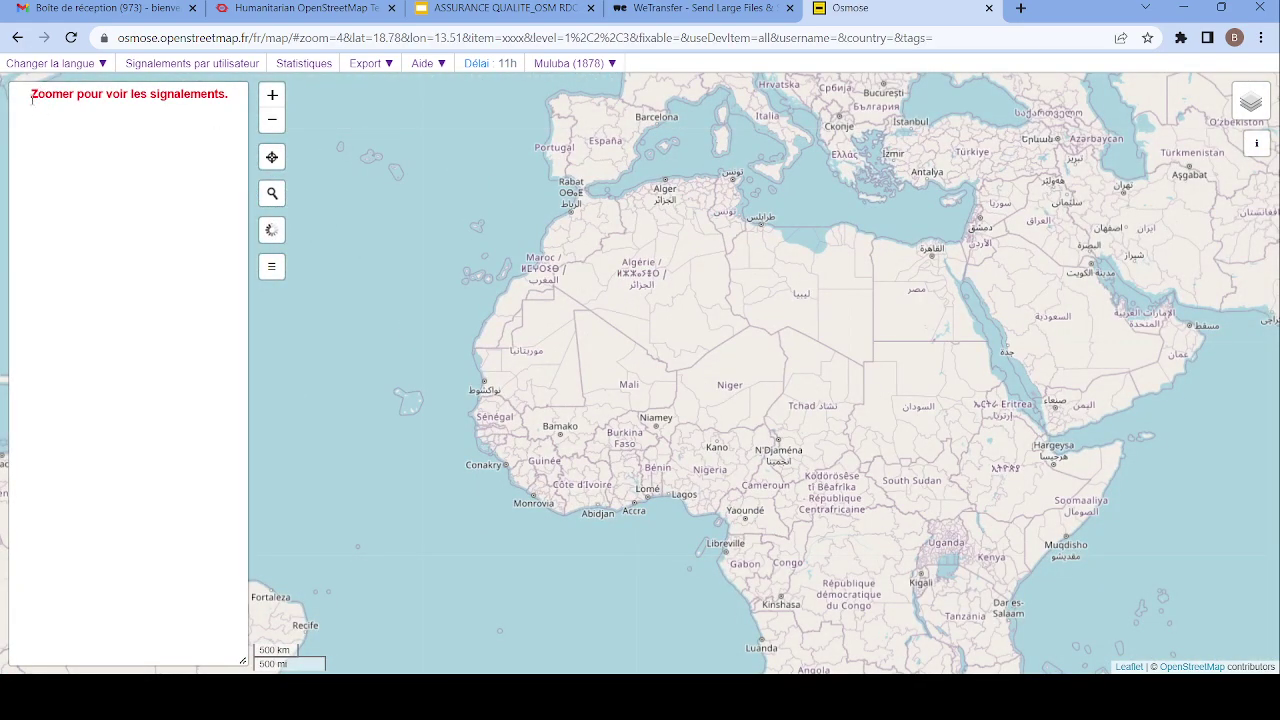
left_click(273, 121)
left_click(273, 97)
left_click(273, 97)
left_click(273, 97)
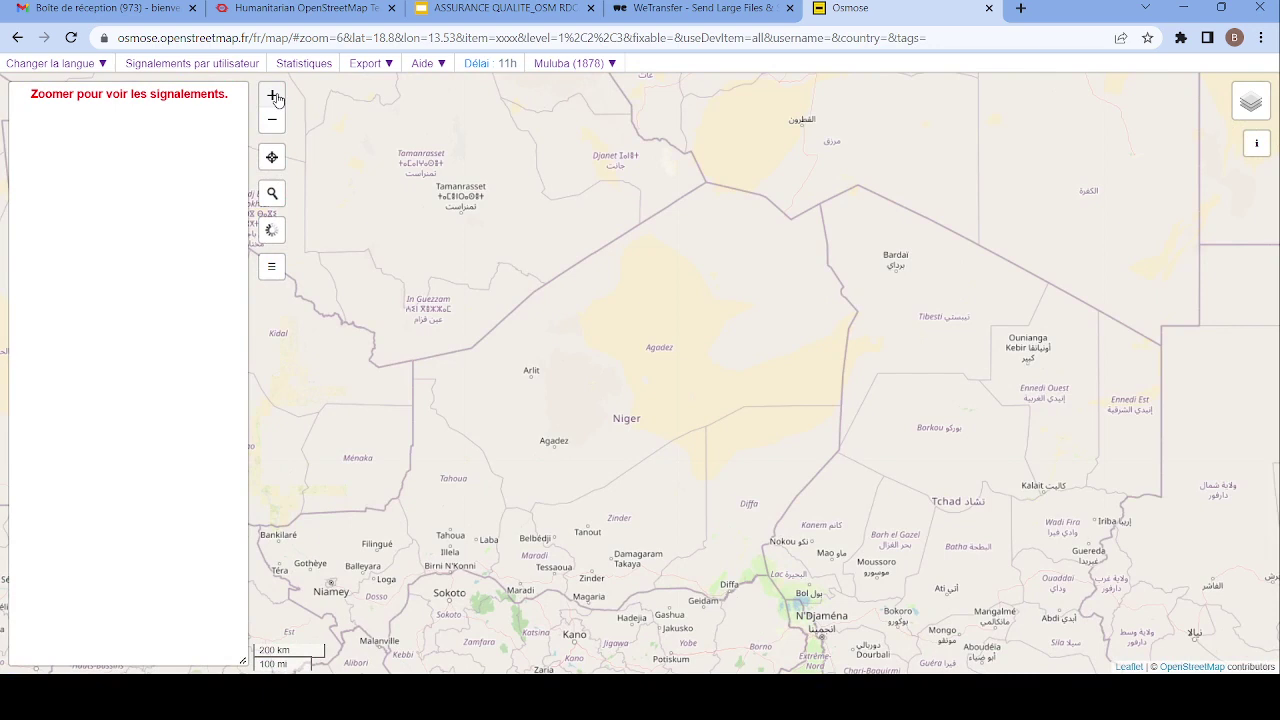
- Hide the filter panel to view the issue markers around Arlit and Agadez across the full map, and show the panel again
left_click(272, 159)
scroll(654, 440, "up", 2)
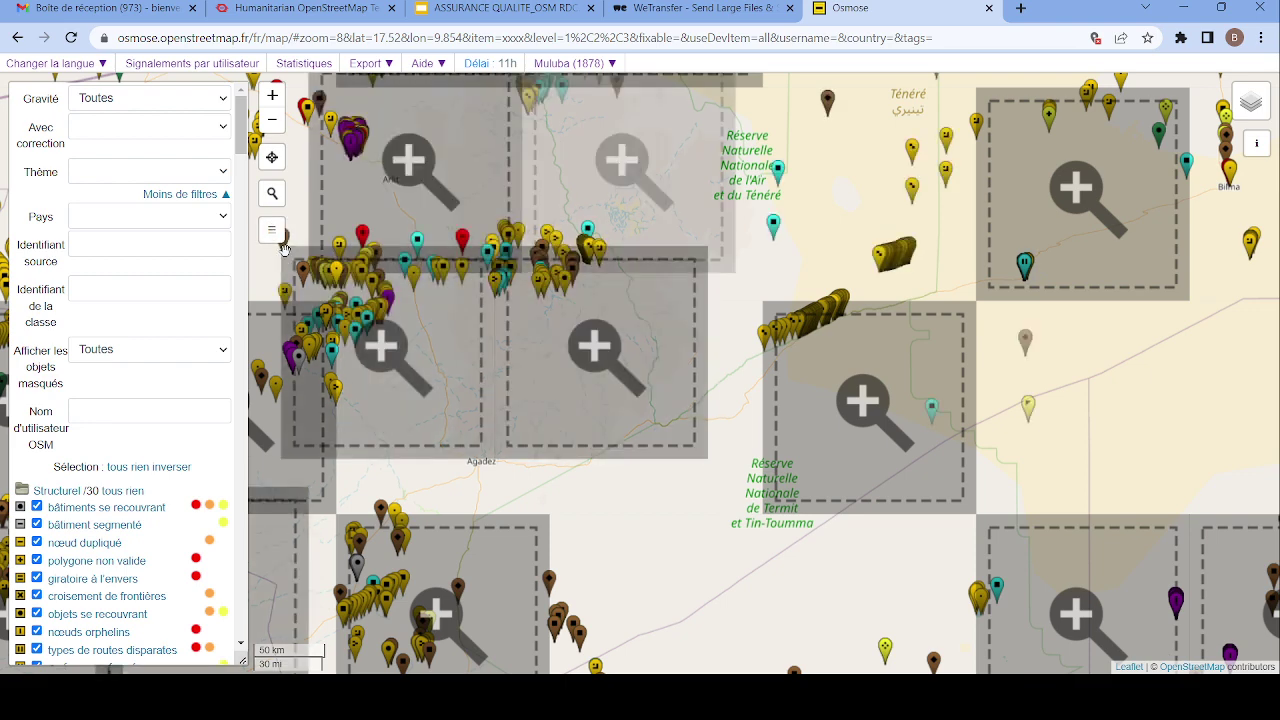
left_click(280, 238)
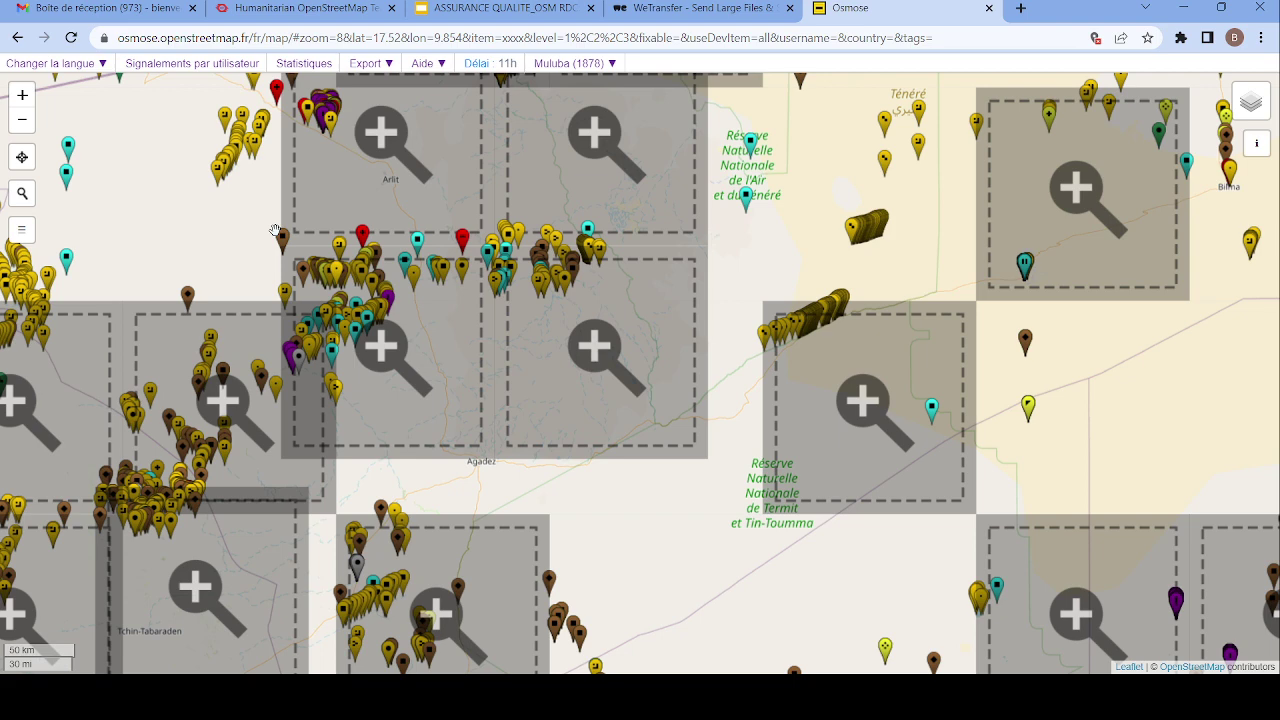
left_click_drag(537, 334, 771, 350)
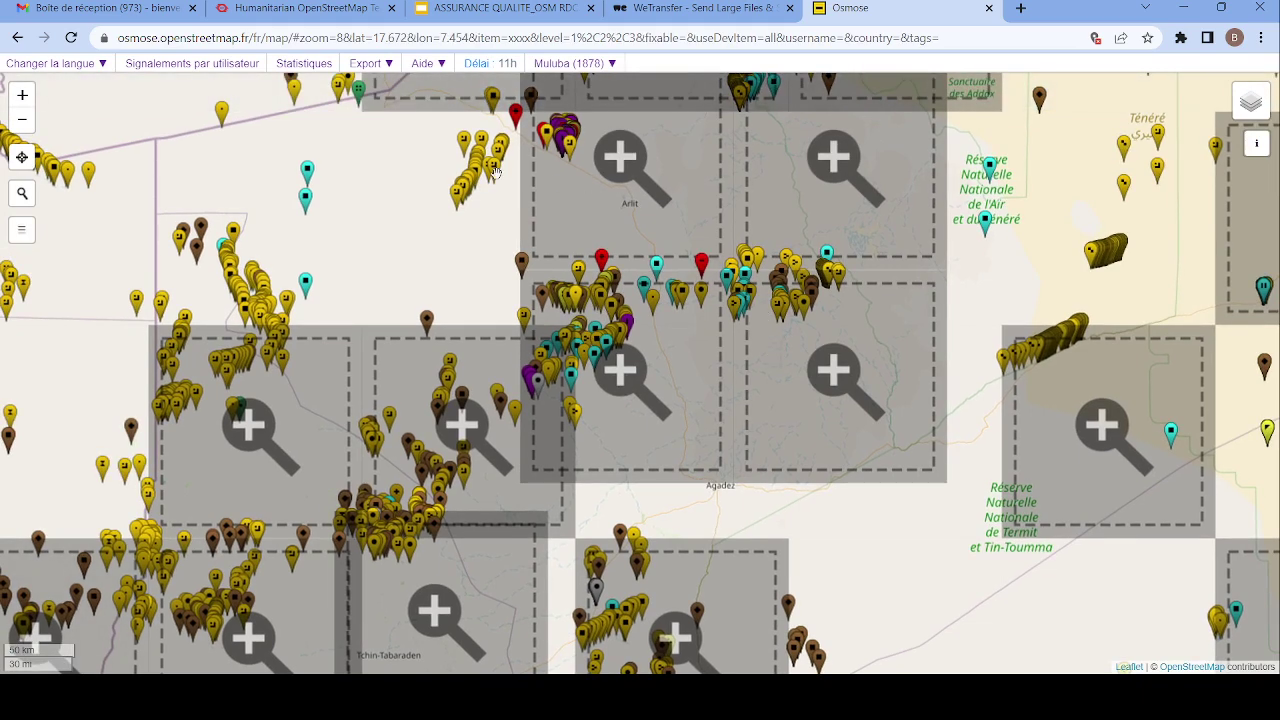
left_click_drag(456, 222, 604, 352)
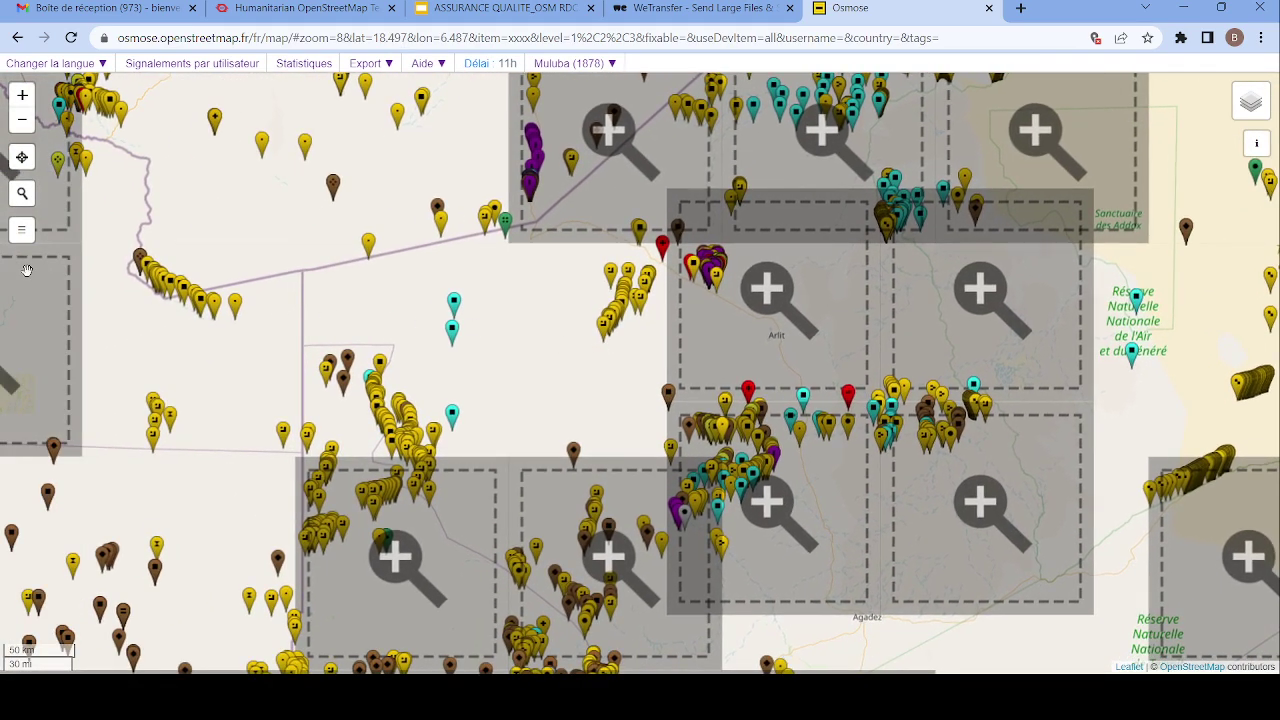
left_click(21, 229)
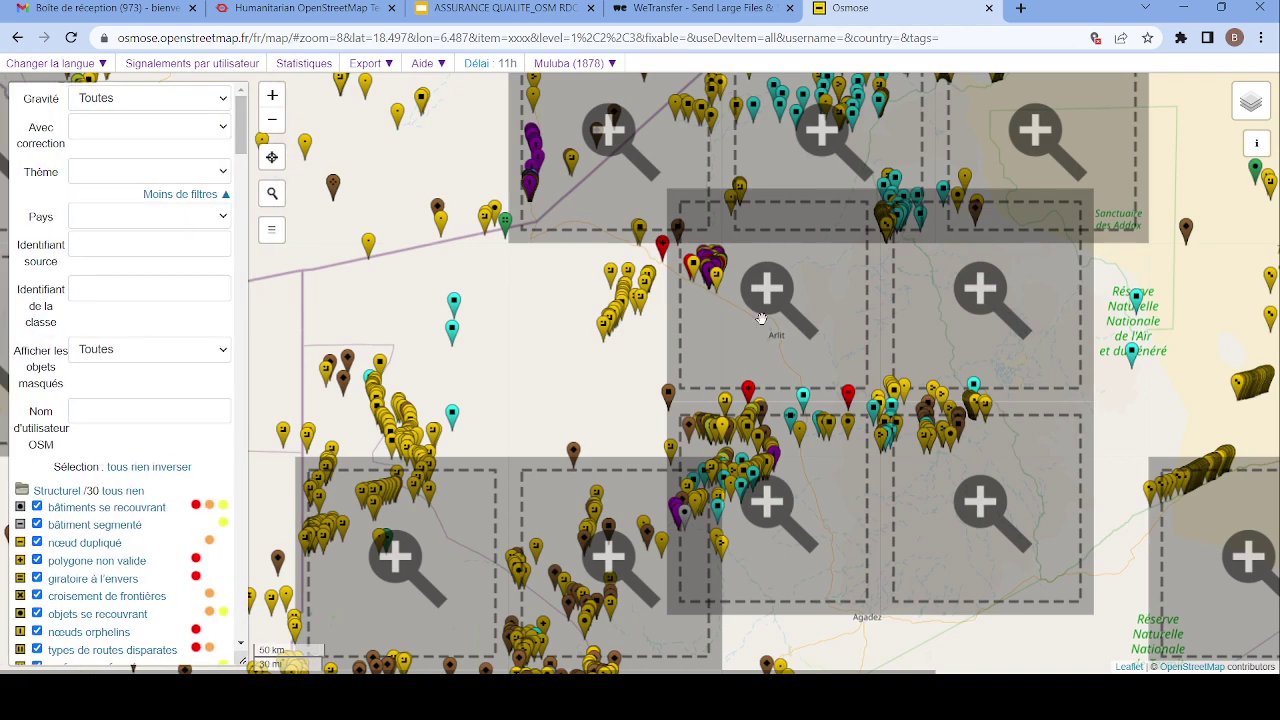
- Open the details of an "Approximate geometry of waterway" issue in southern Algeria, and close them
left_click_drag(786, 344, 923, 358)
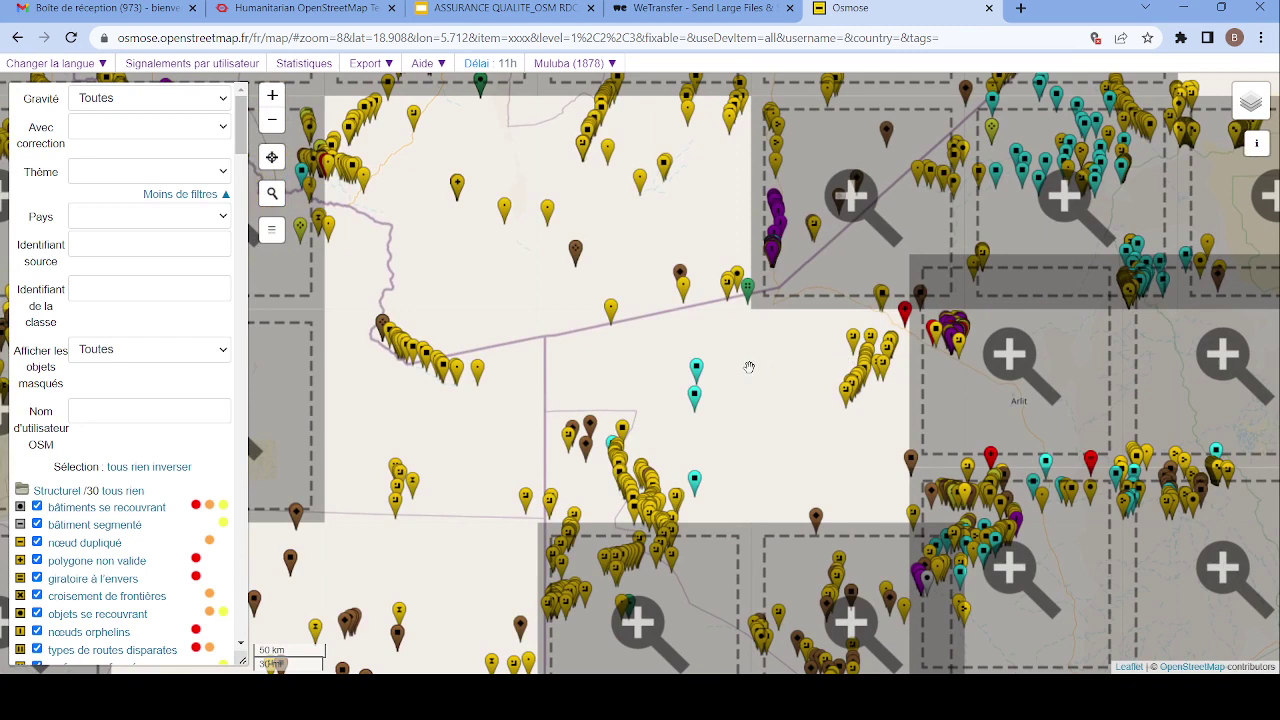
left_click_drag(919, 199, 784, 536)
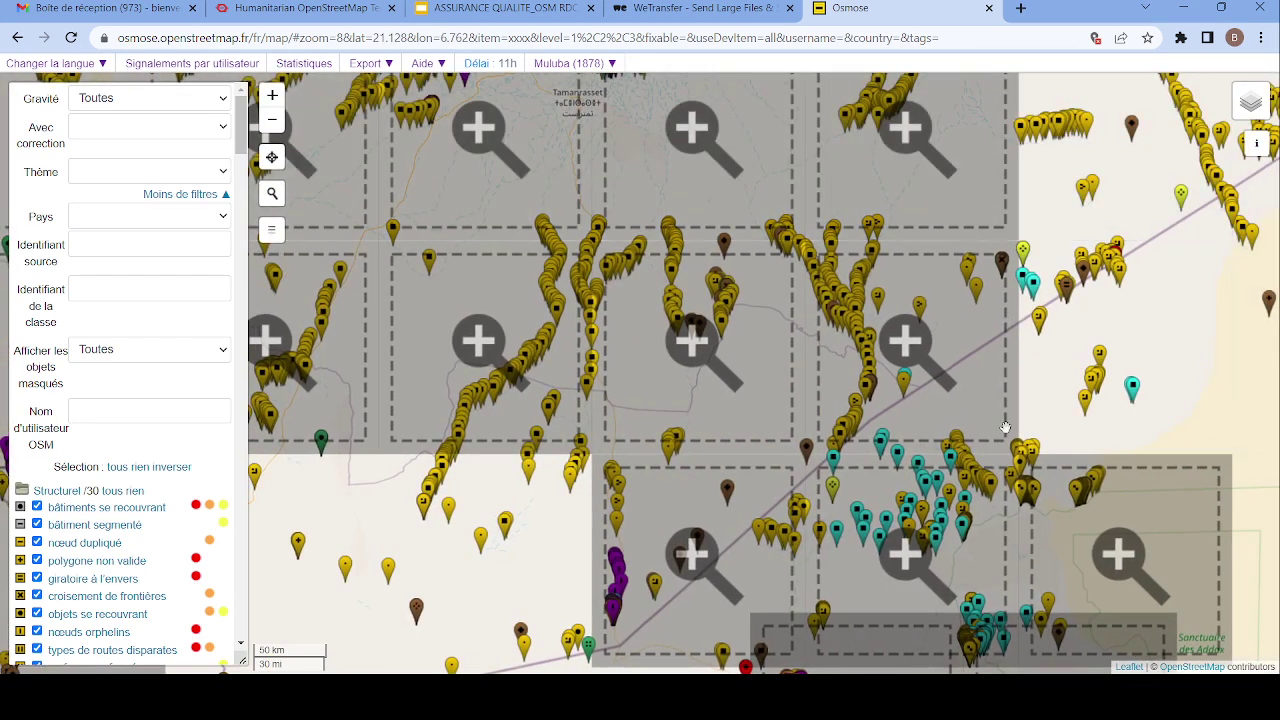
scroll(1143, 545, "down", 1)
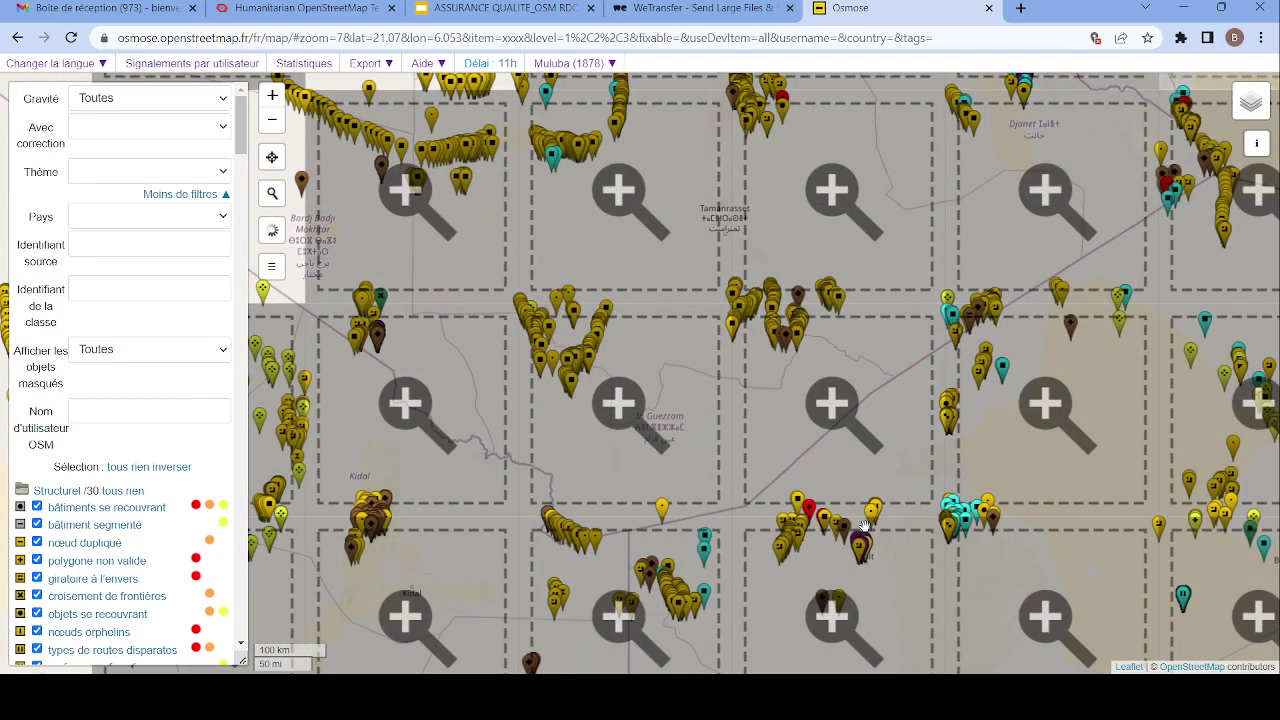
scroll(865, 525, "up", 1)
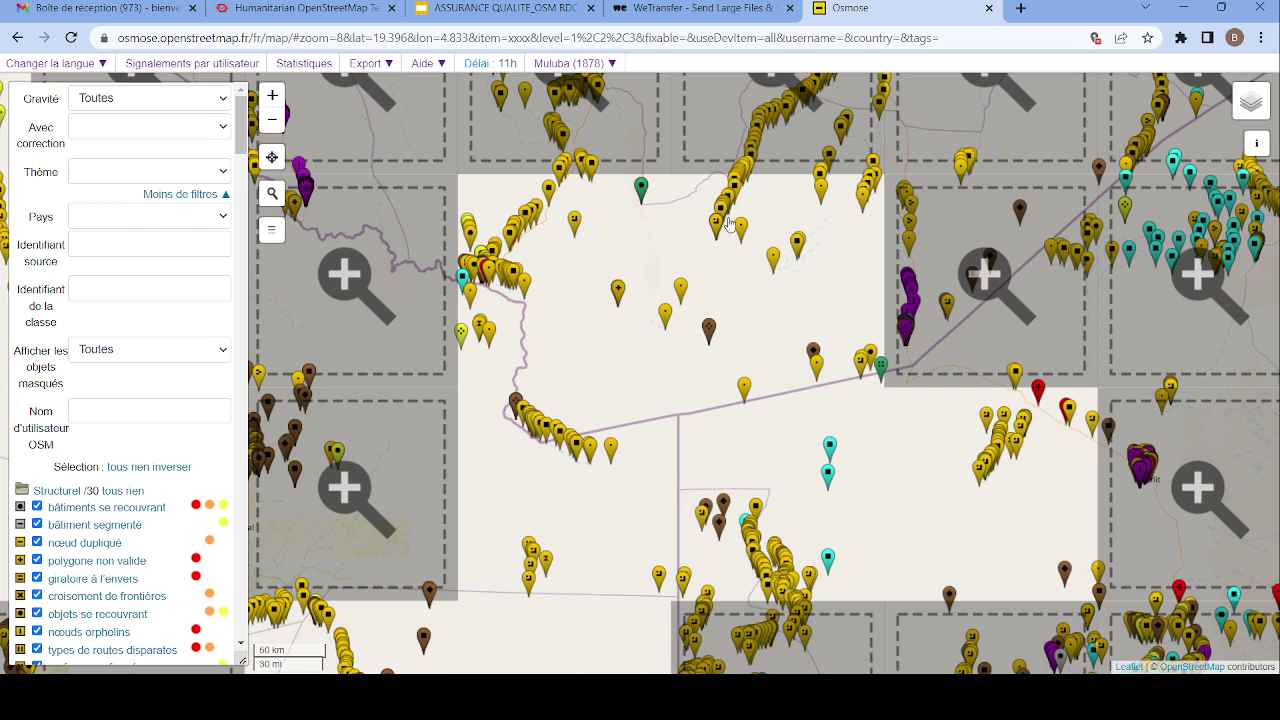
left_click(974, 160)
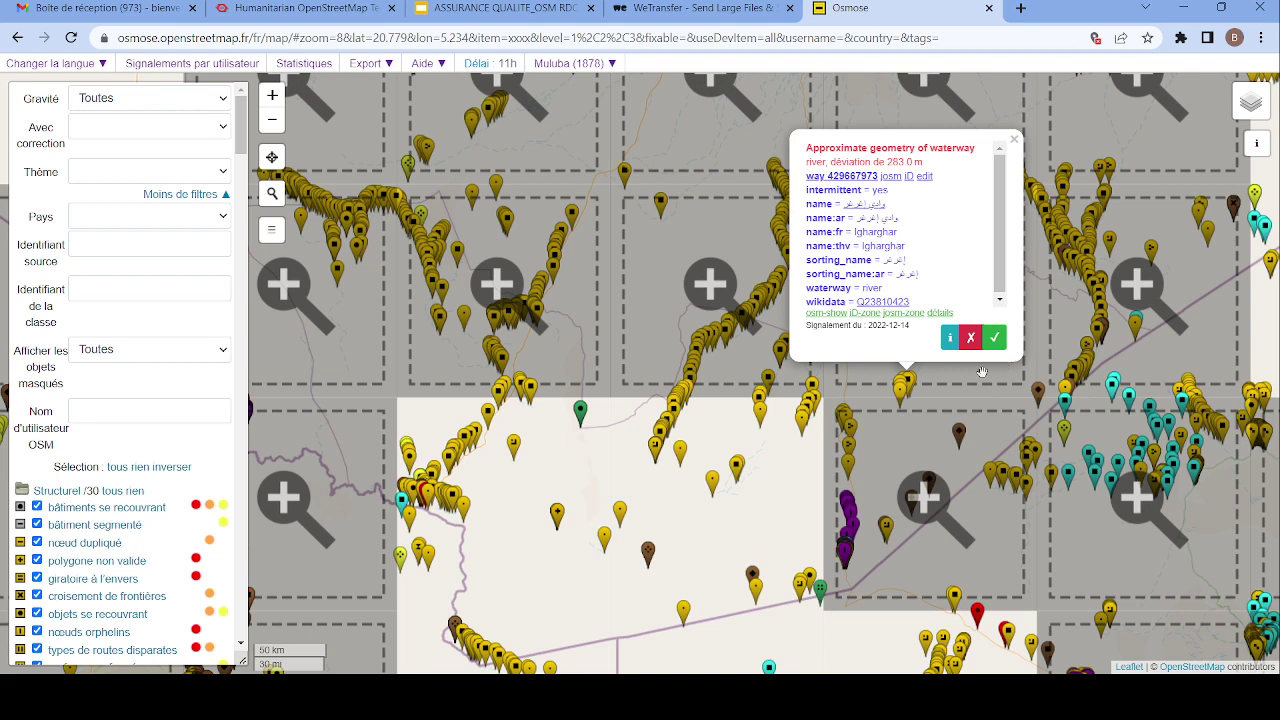
left_click(691, 523)
left_click_drag(691, 523, 794, 354)
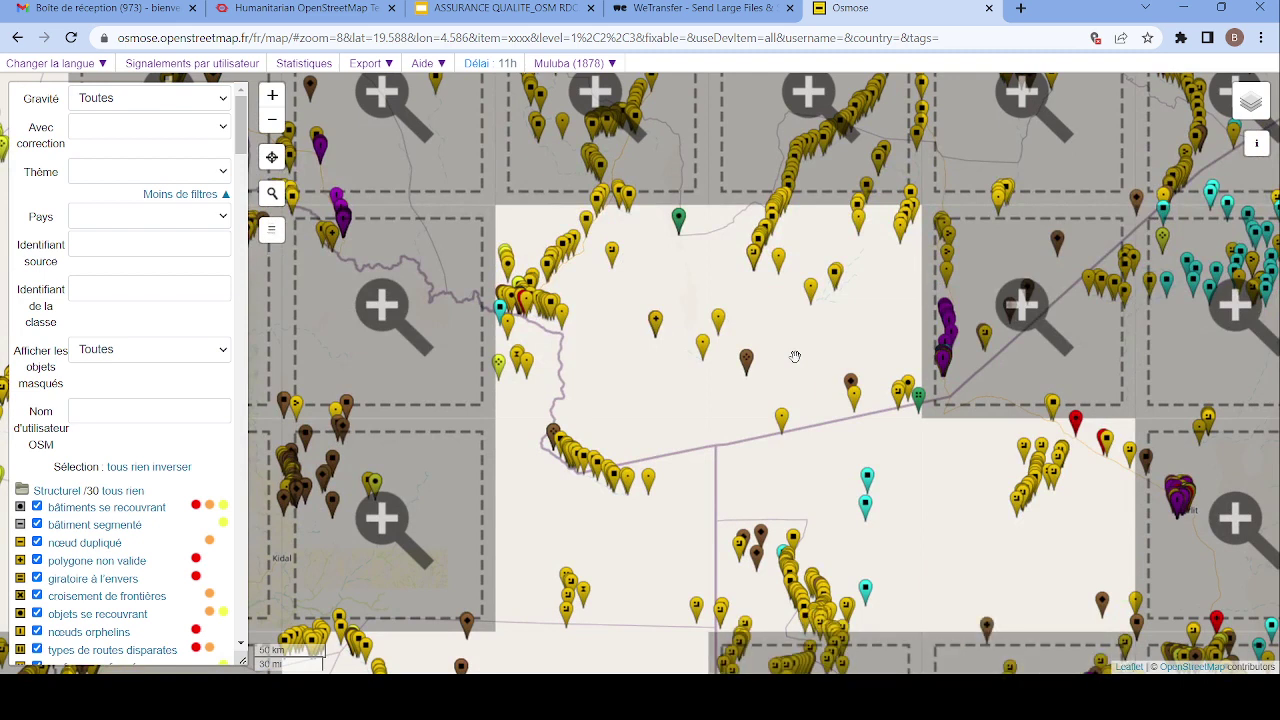